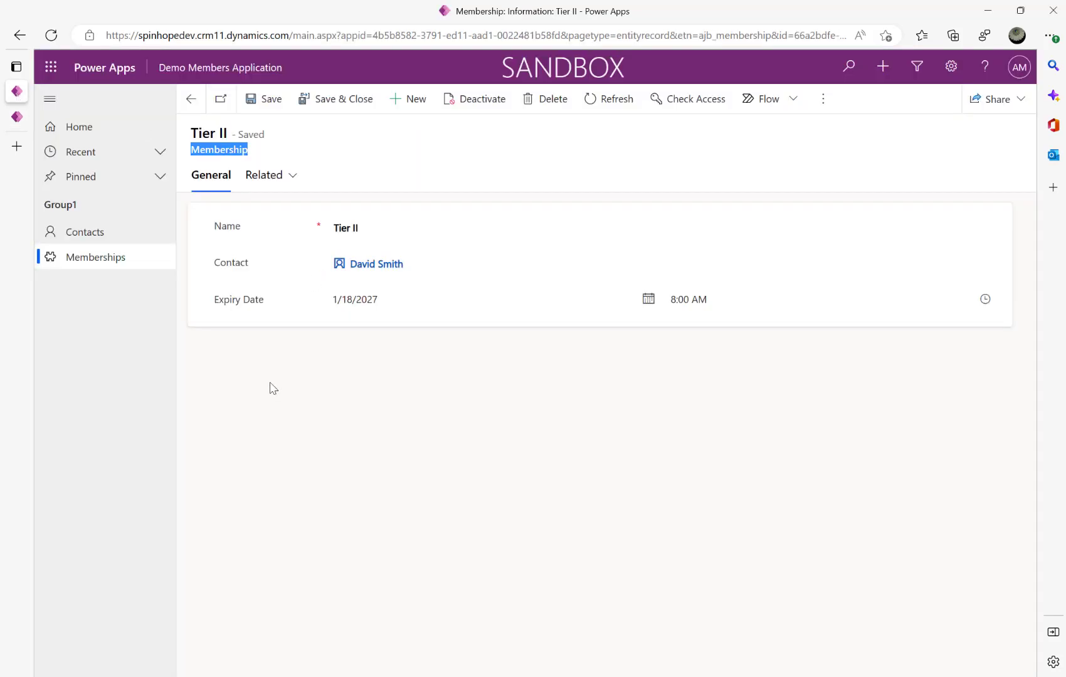
Leave the Tier II membership record for the Create or Modify Contact Record flow designer.
left_click(271, 388)
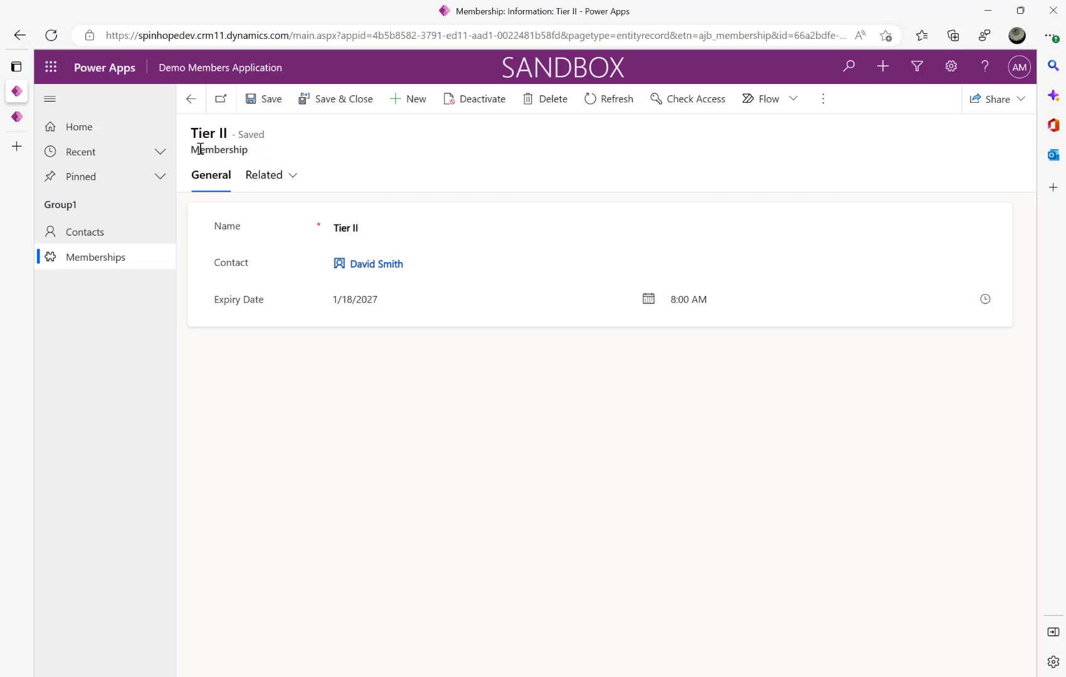
left_click_drag(197, 149, 290, 157)
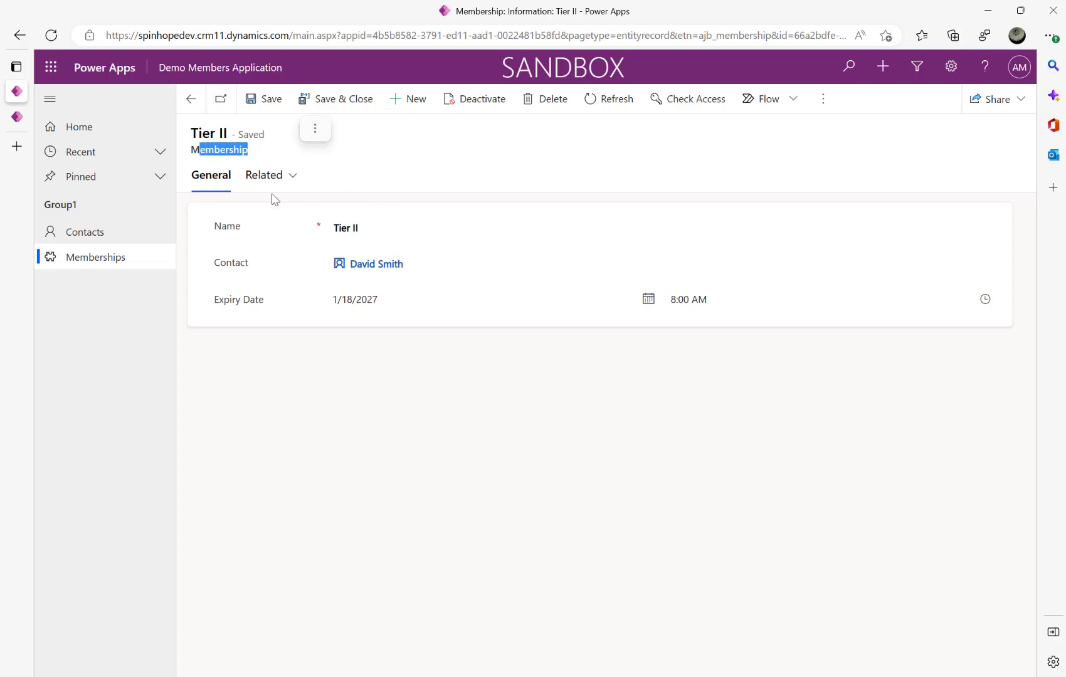
mouse_move(381, 274)
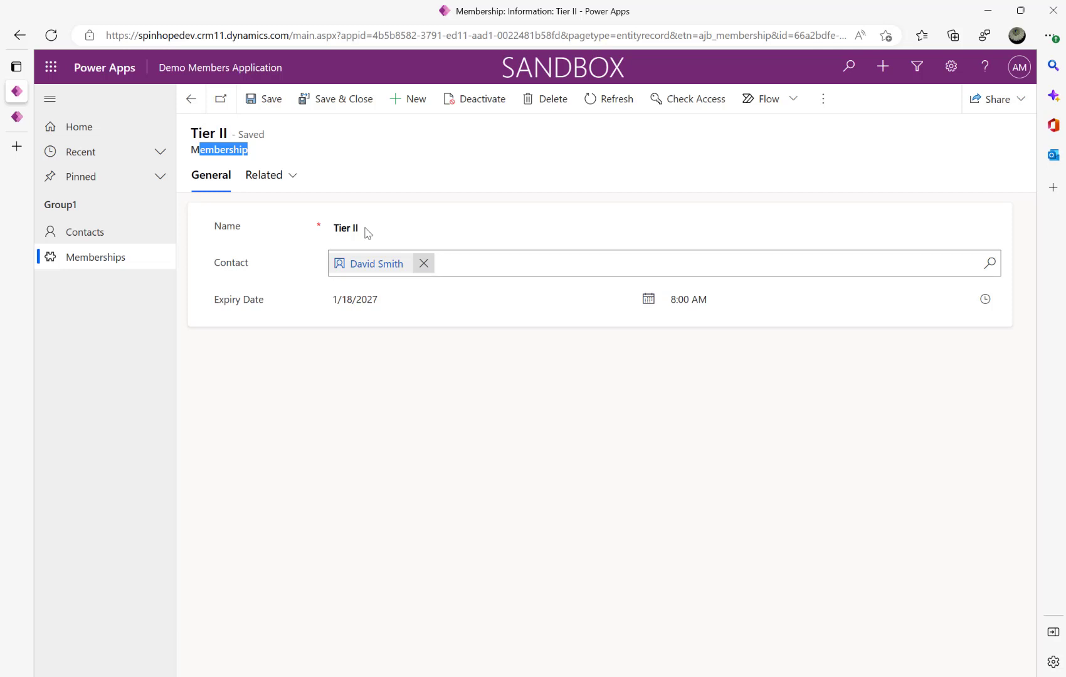
left_click(21, 118)
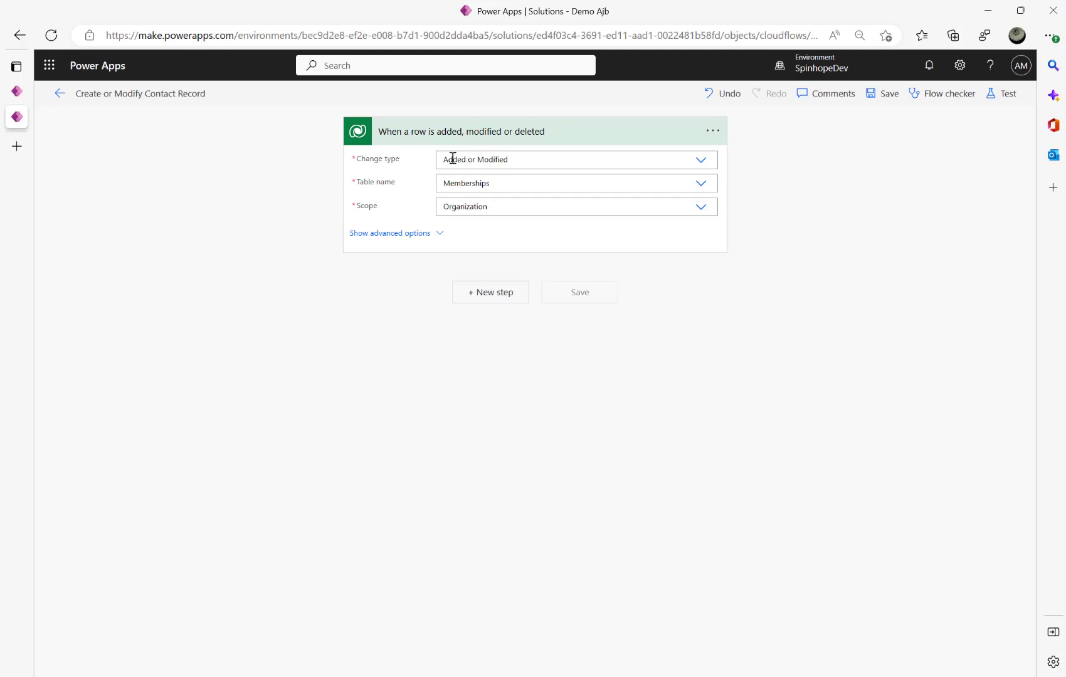
Insert a Compose action below the Memberships trigger with Contact (Value) as its input.
left_click(467, 289)
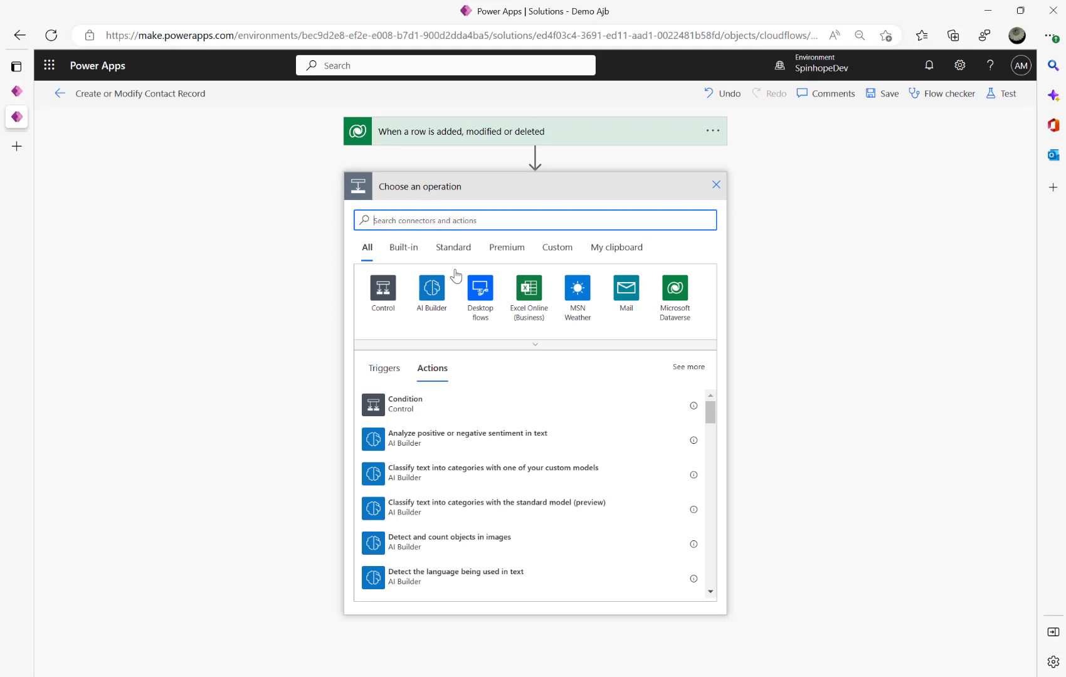
type("cop")
type("mpose")
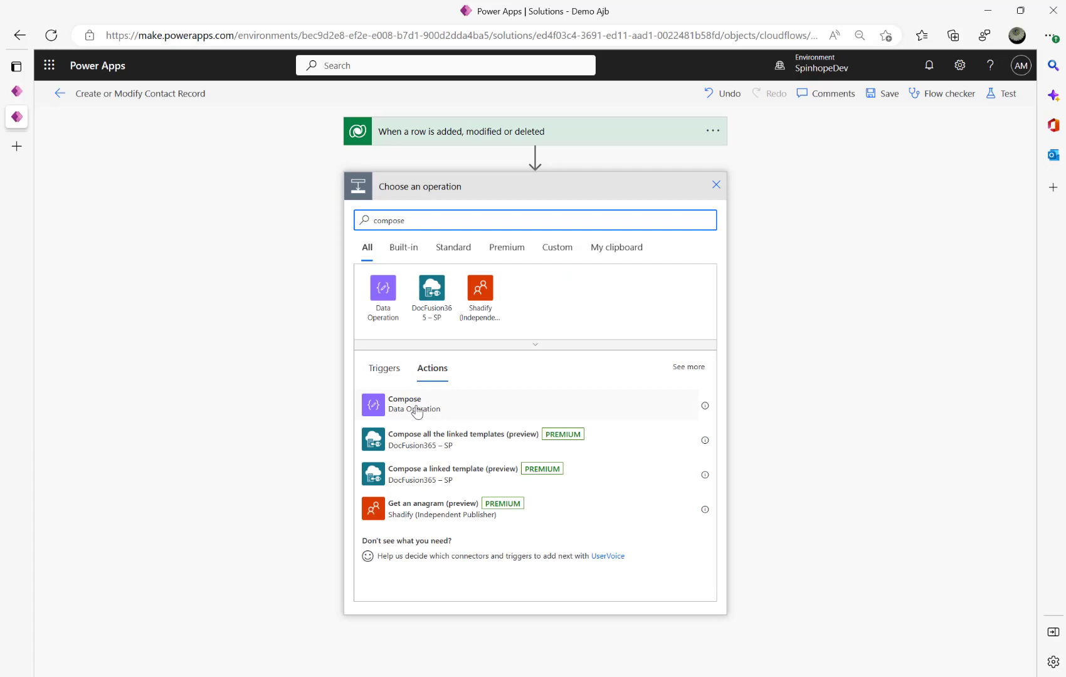
left_click(418, 408)
left_click(485, 218)
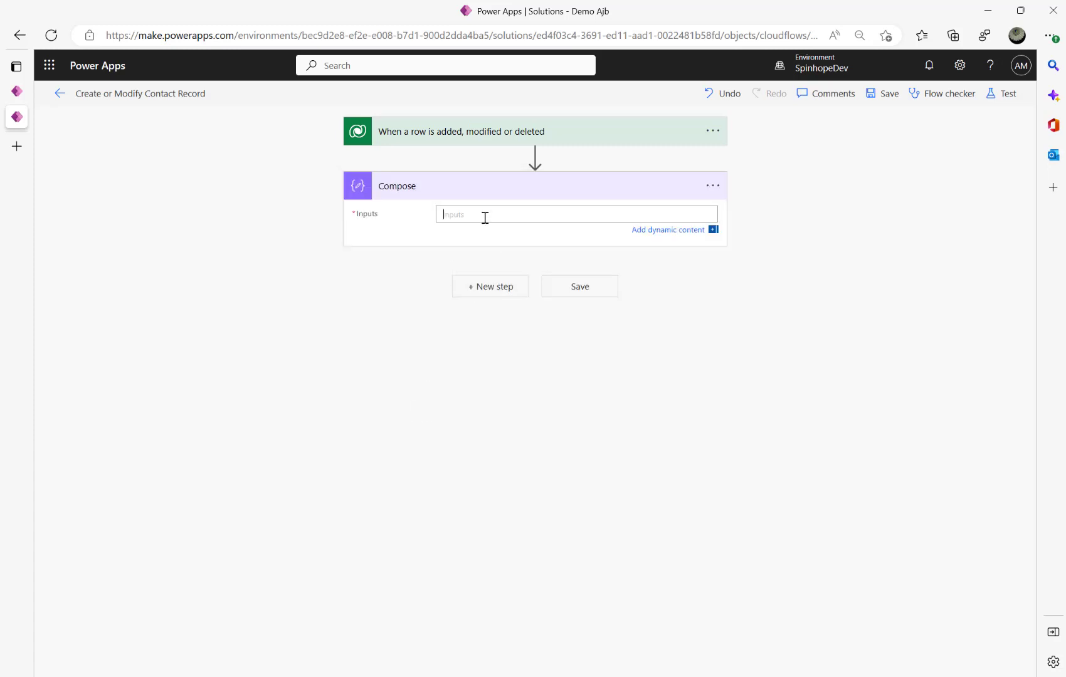
left_click(784, 273)
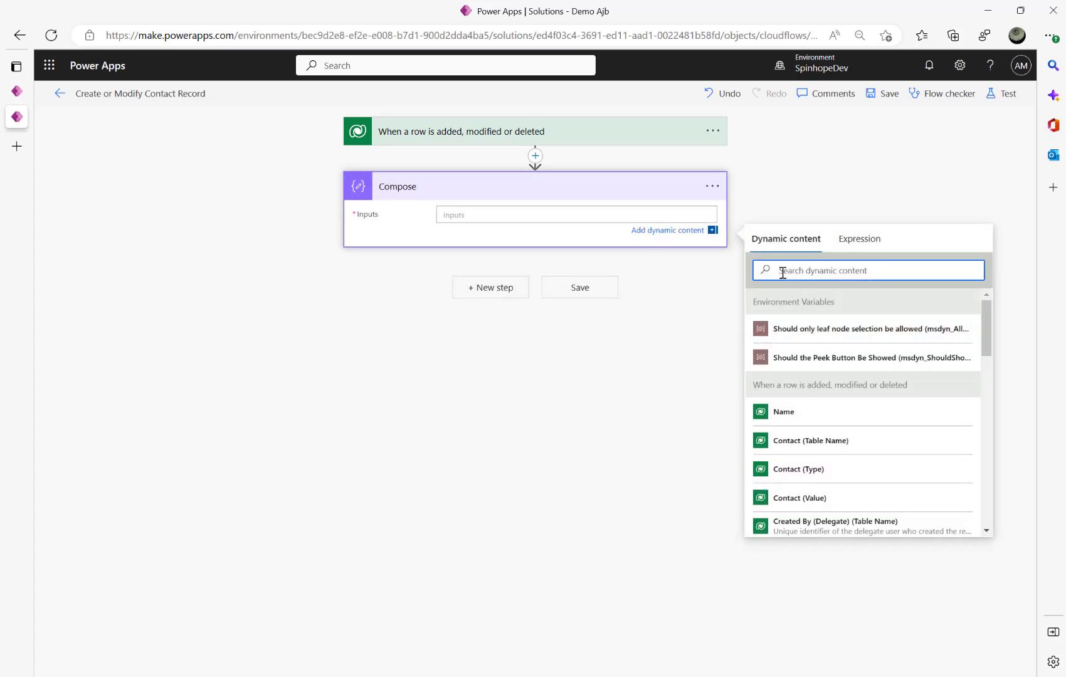
type("contact")
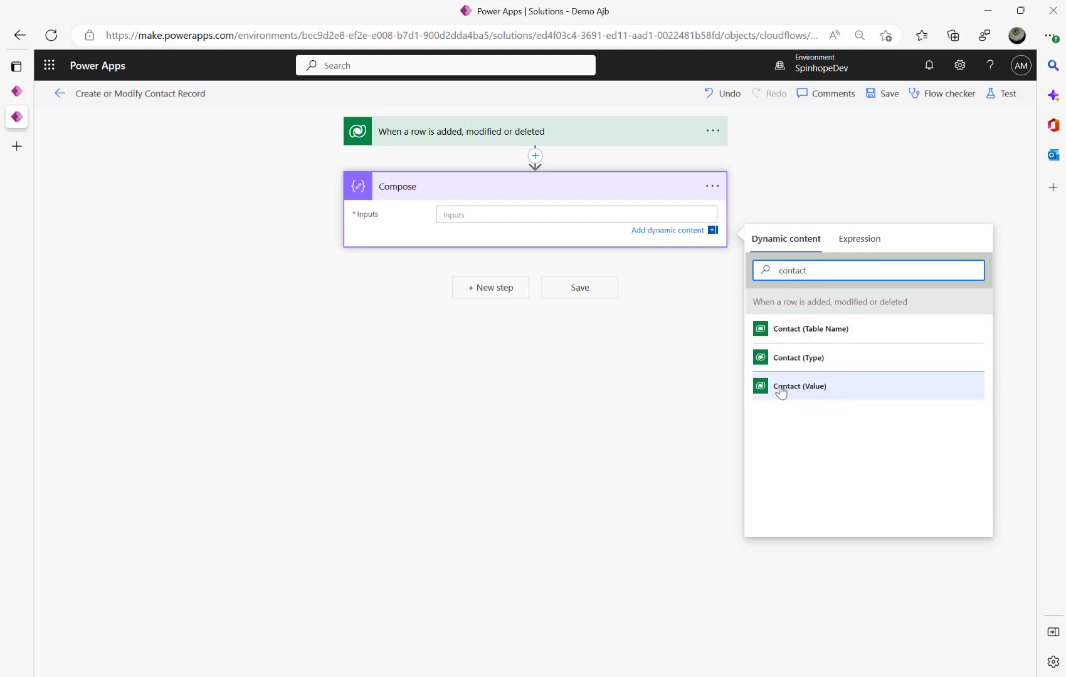
left_click(799, 392)
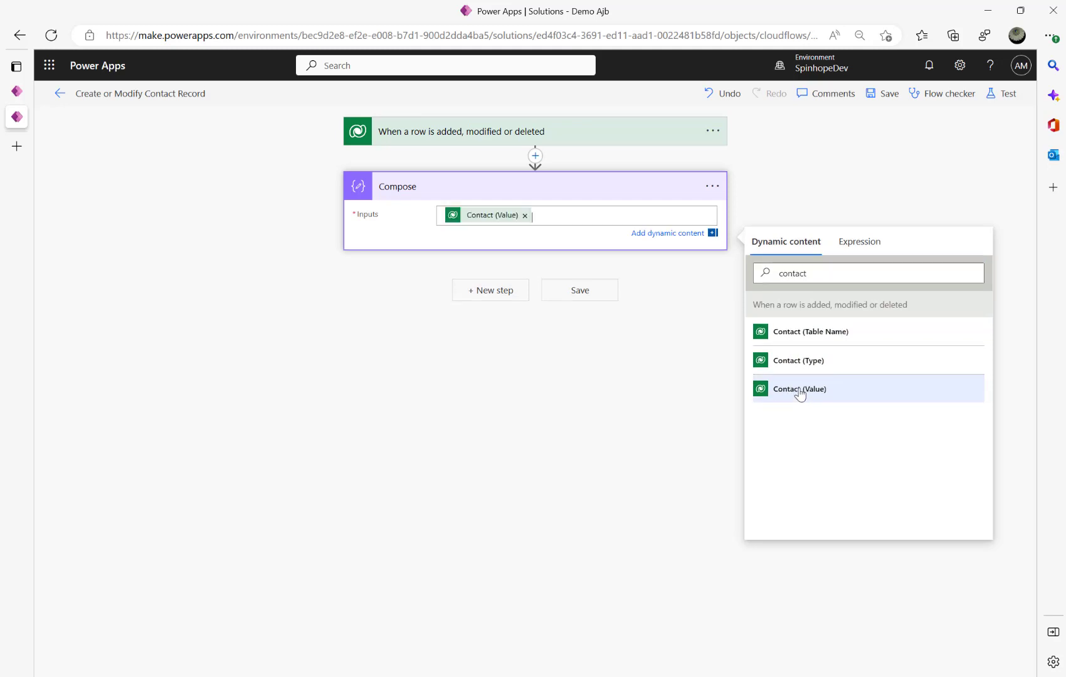
Add Compose 2 with Contact (Type) as its input.
left_click(512, 404)
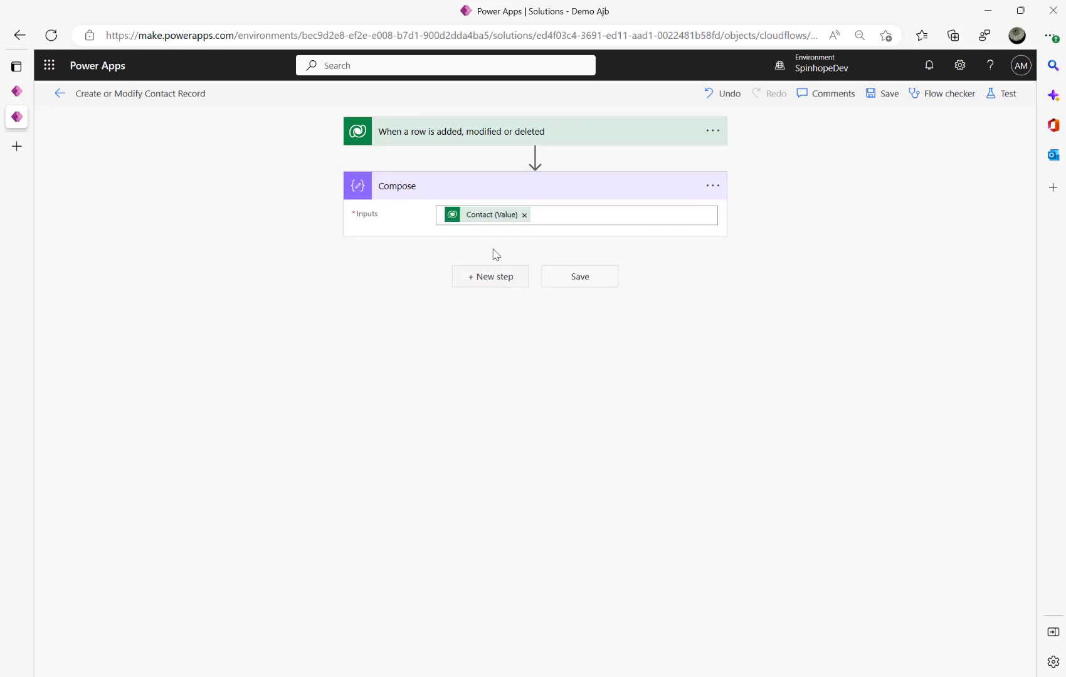
left_click(477, 286)
type("compose")
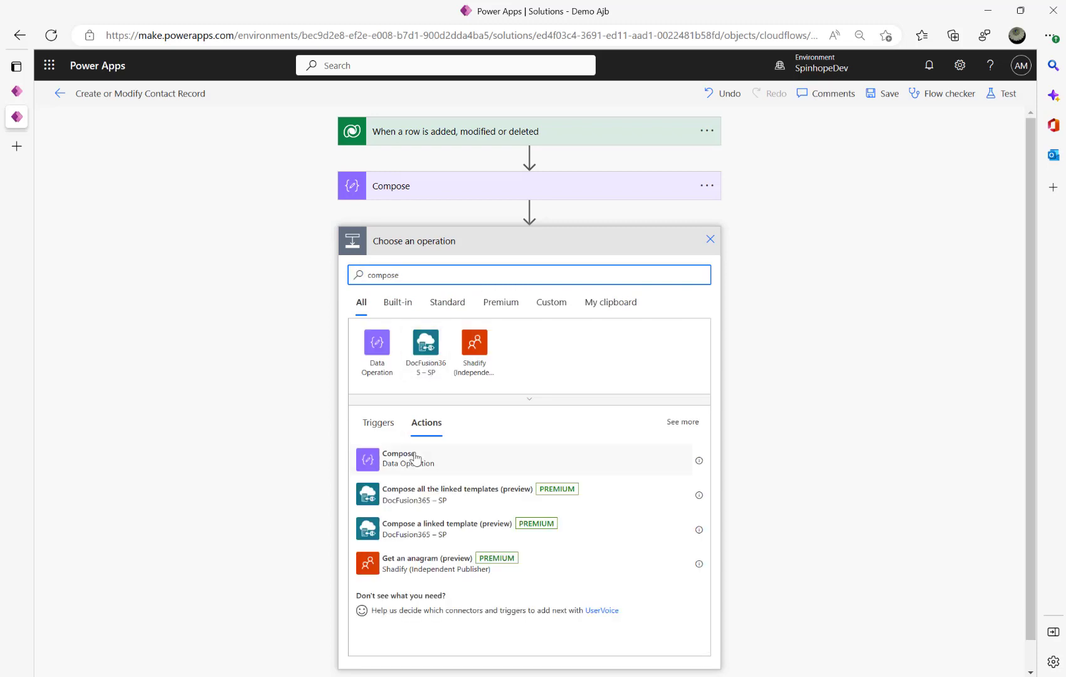
left_click(415, 460)
left_click(546, 267)
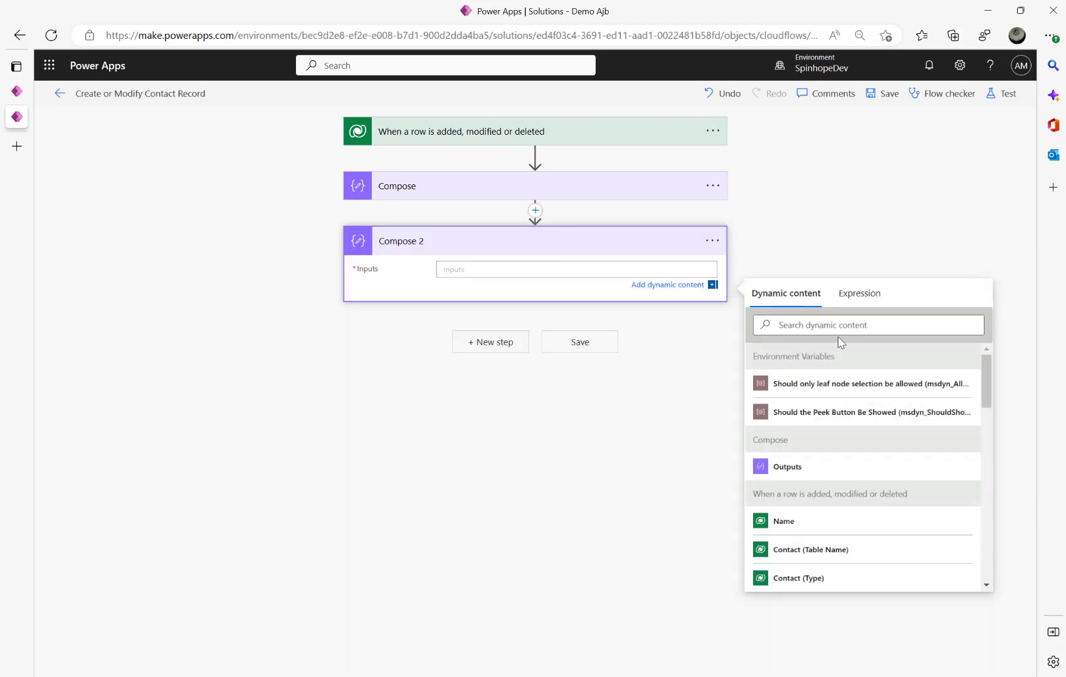
left_click(808, 580)
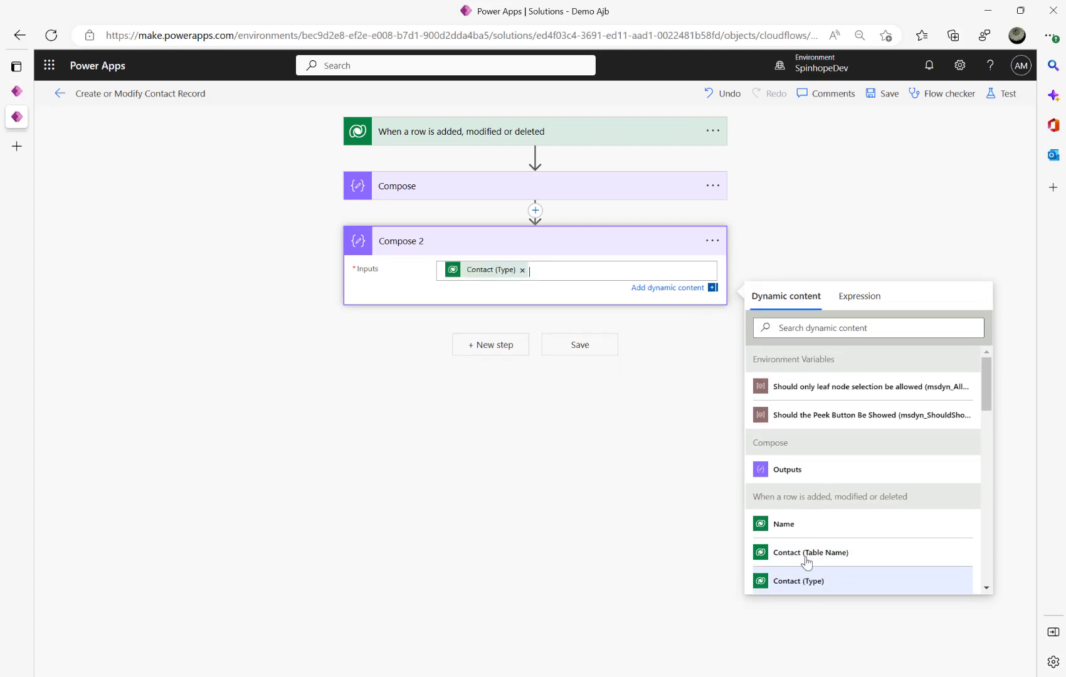
Add Compose 3 with Contact (Table Name) as its input.
left_click(490, 345)
type("compose")
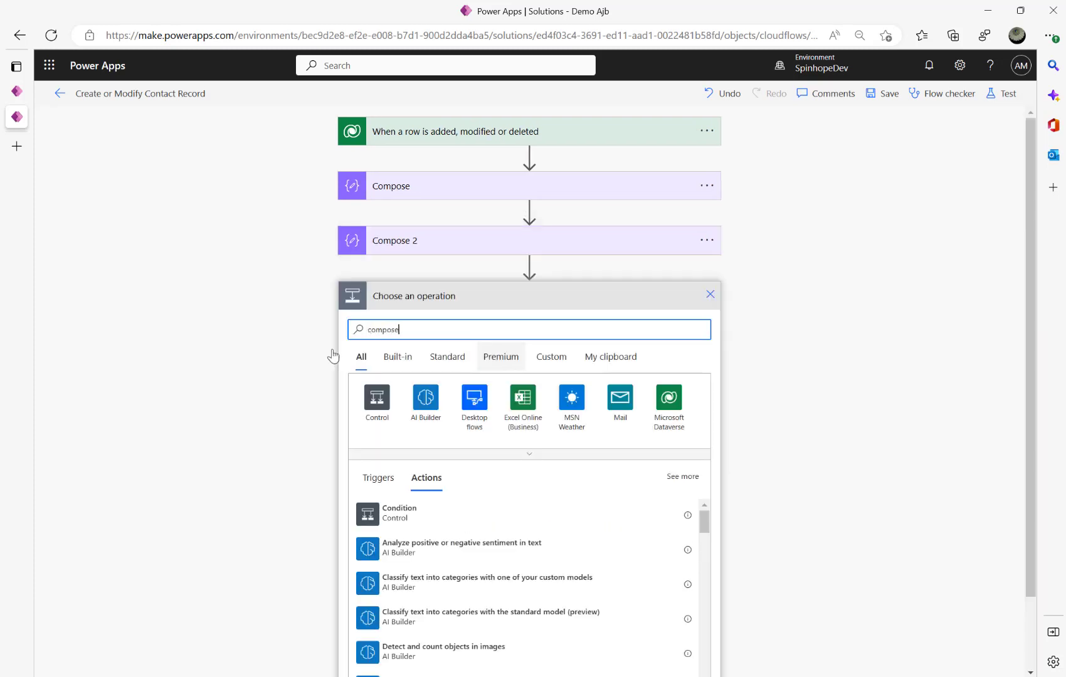
left_click(483, 512)
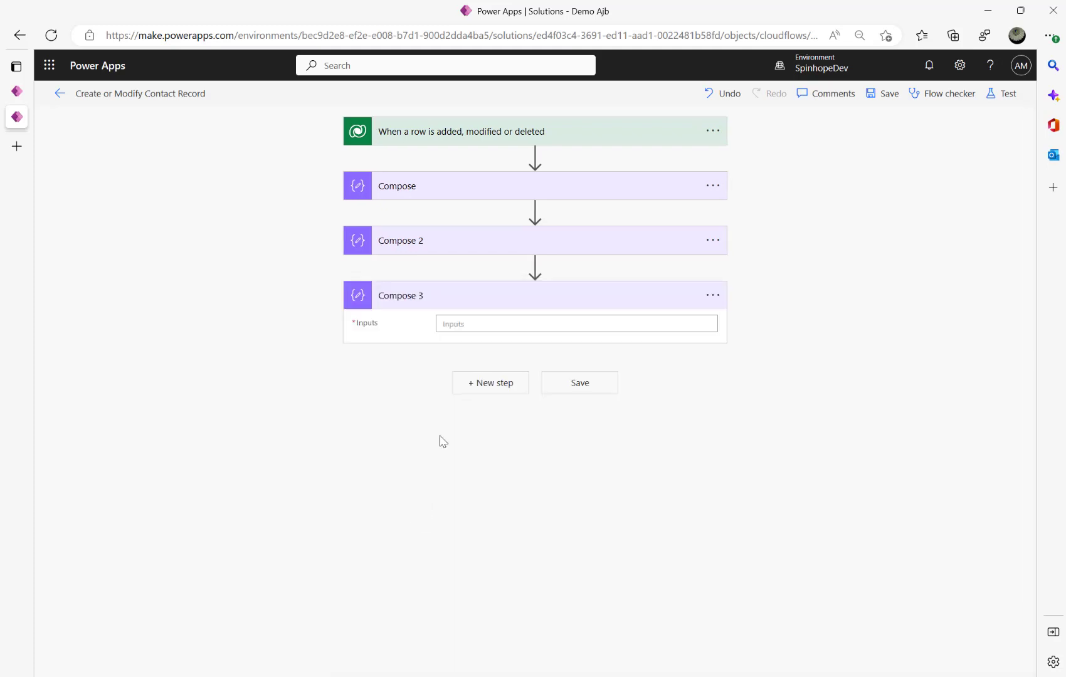
left_click(478, 326)
left_click(799, 381)
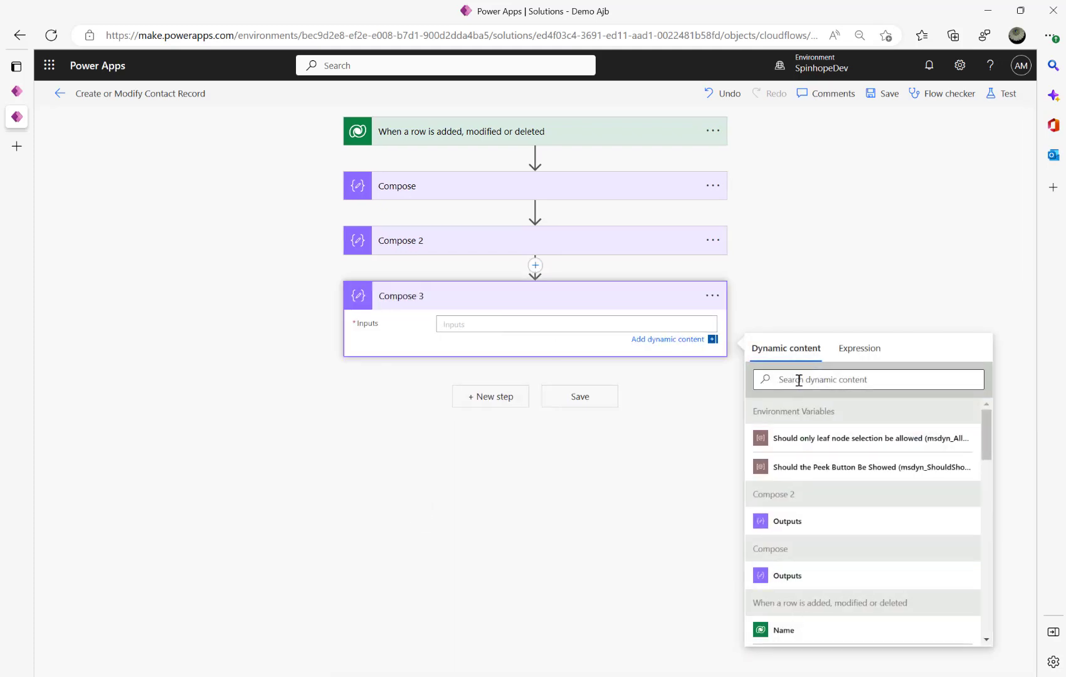
type("con")
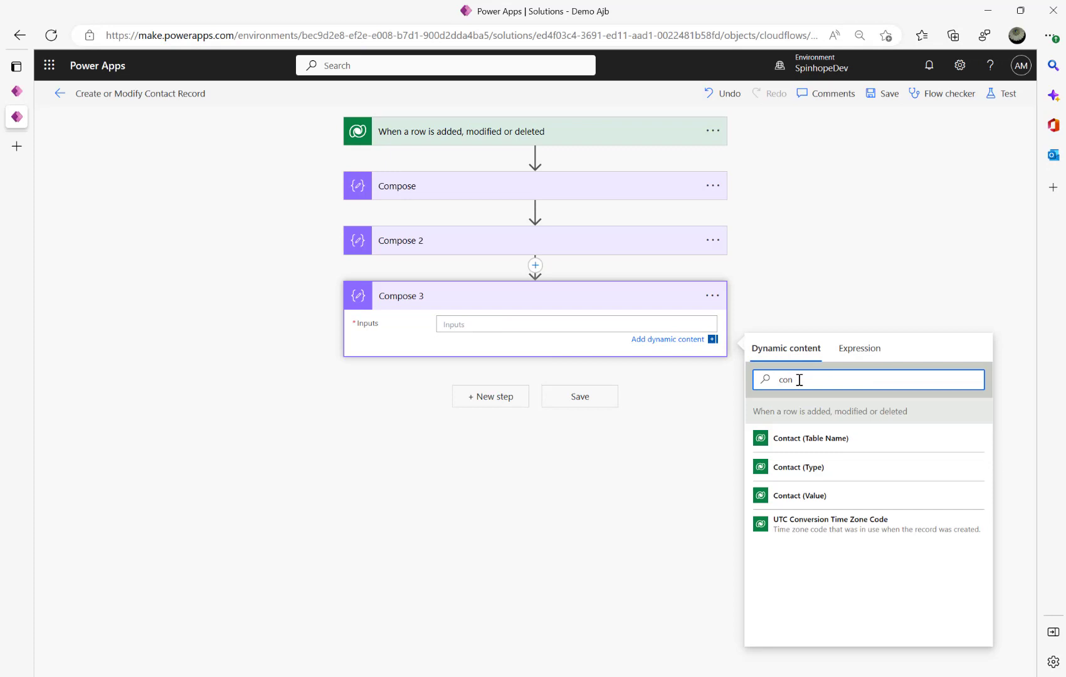
type("t")
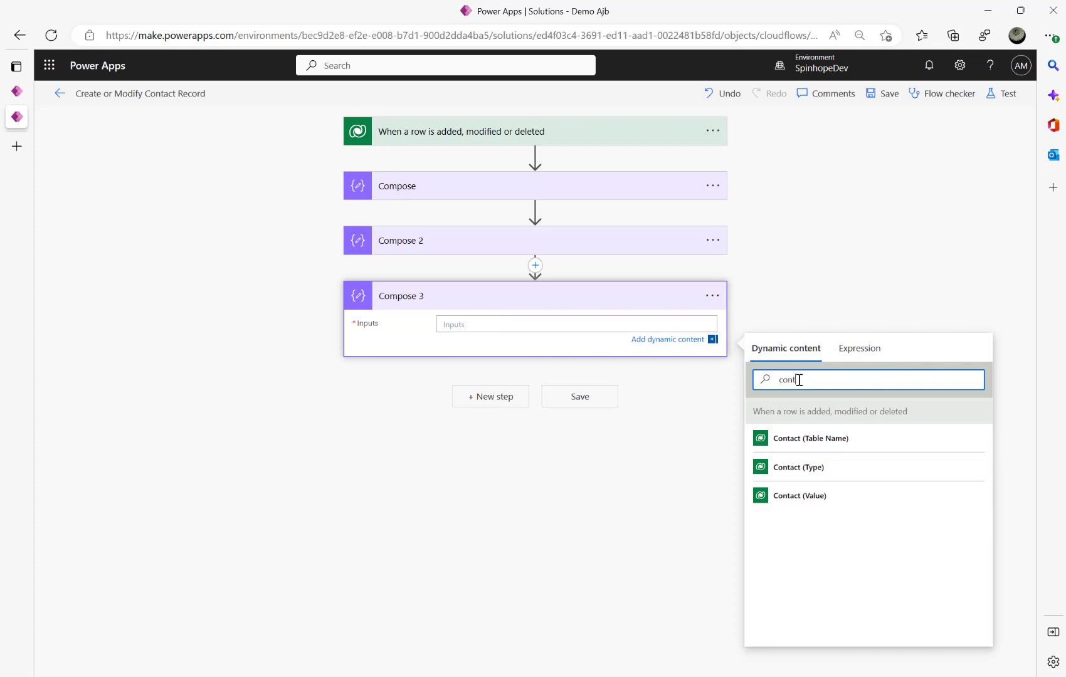
left_click(833, 444)
Expand Compose and Compose 2 to review their inputs and save the flow.
left_click(442, 244)
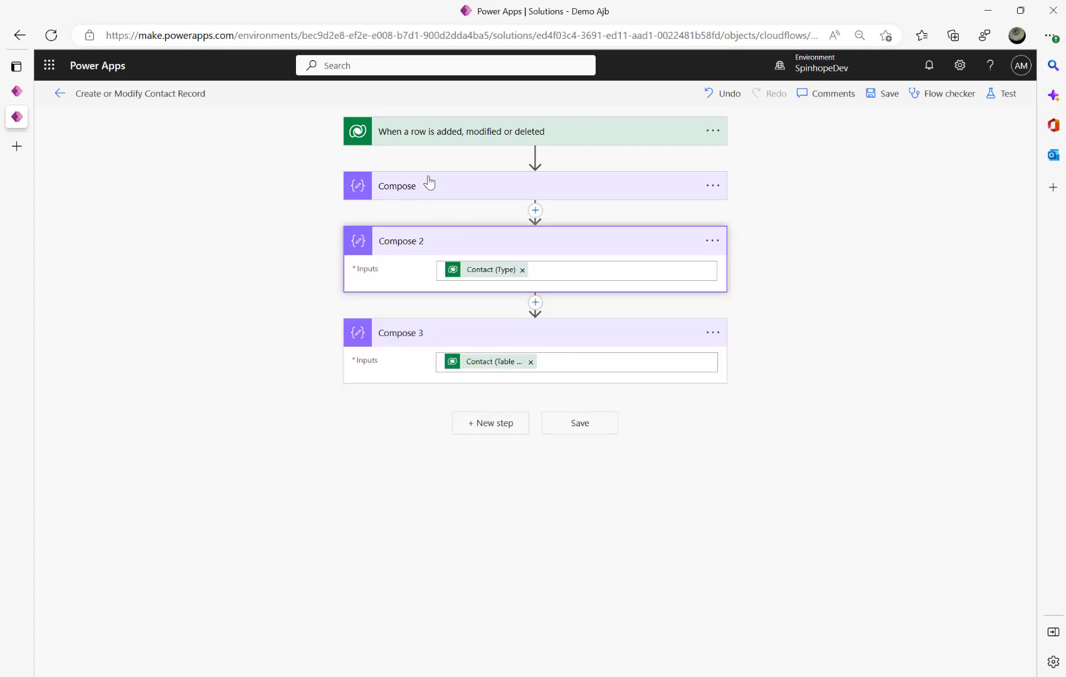
left_click(428, 183)
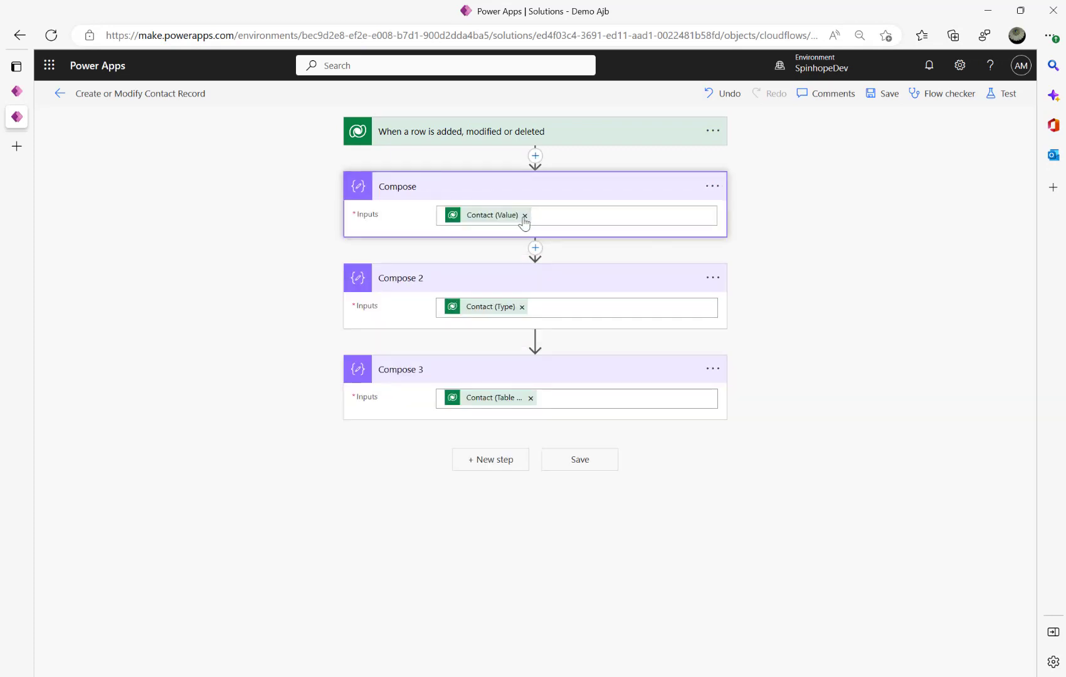
left_click(872, 94)
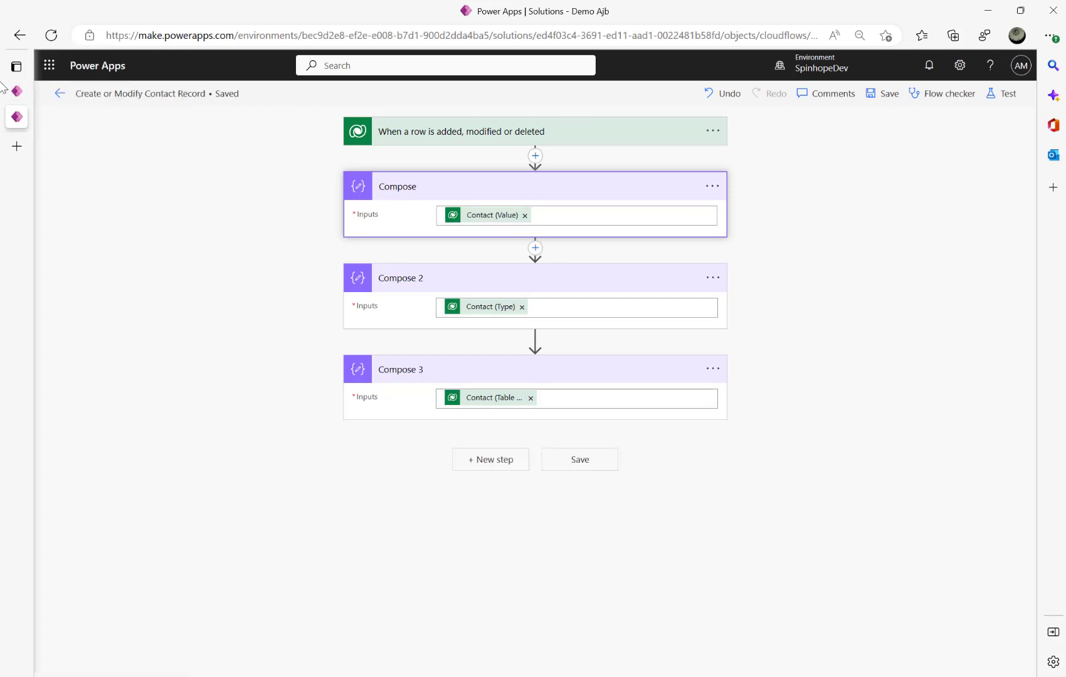
Change the membership Name to Tier I, save the record, and go back to the flow designer.
mouse_move(17, 116)
left_click(25, 90)
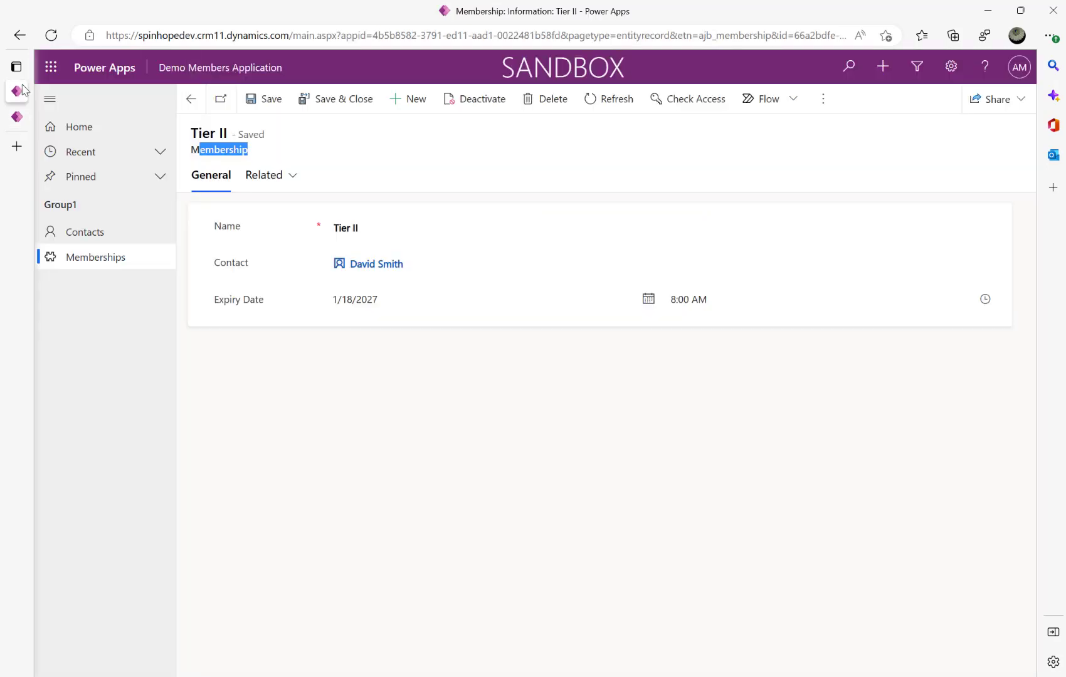
left_click(390, 223)
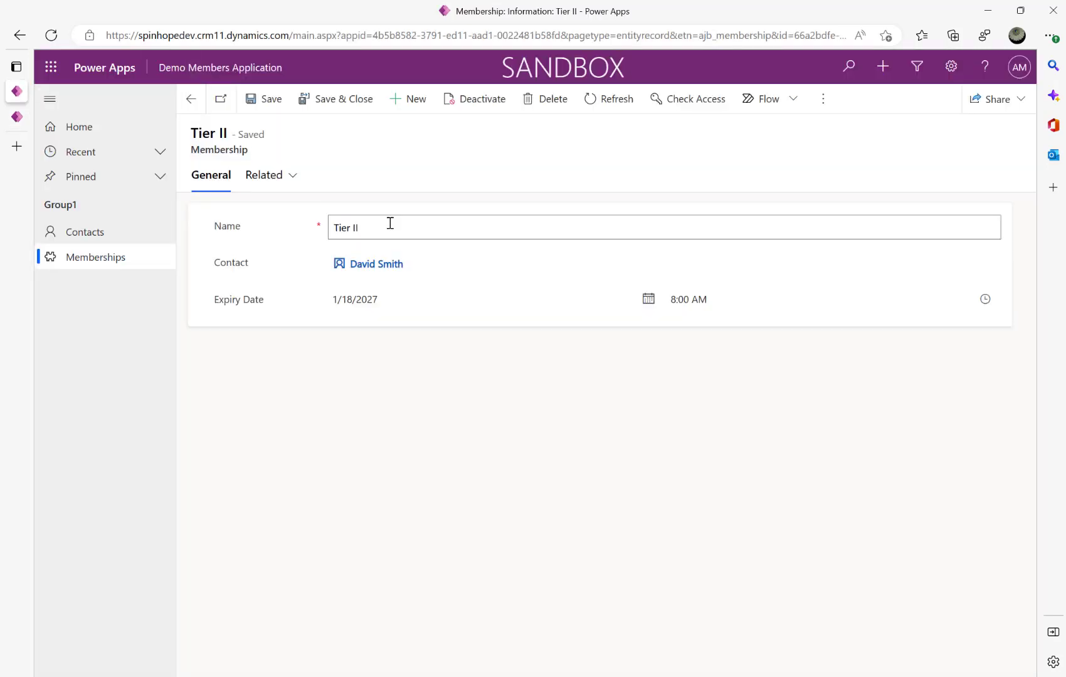
left_click(257, 99)
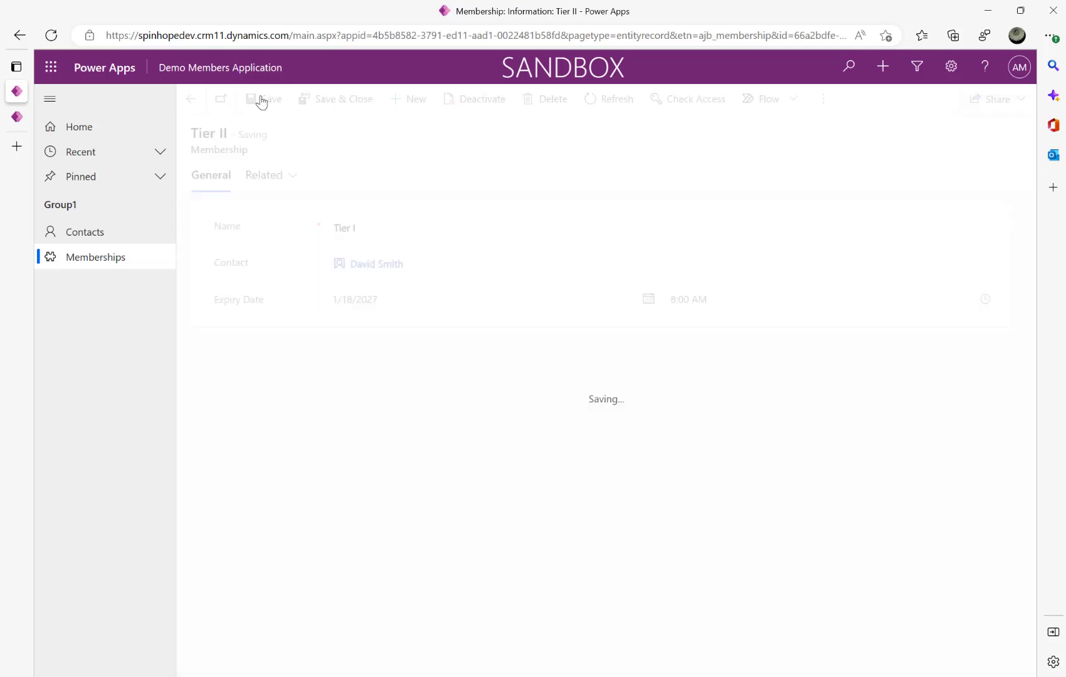
left_click(31, 118)
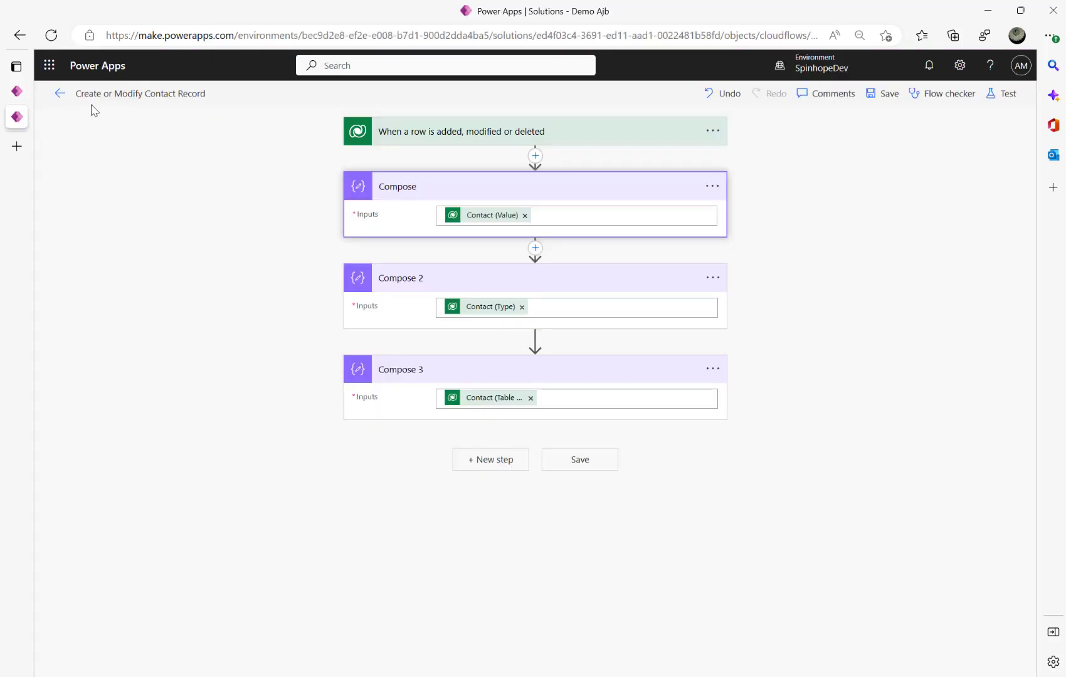
Open the Create or Modify Contact Record flow details and refresh its 28-day run history.
left_click(59, 94)
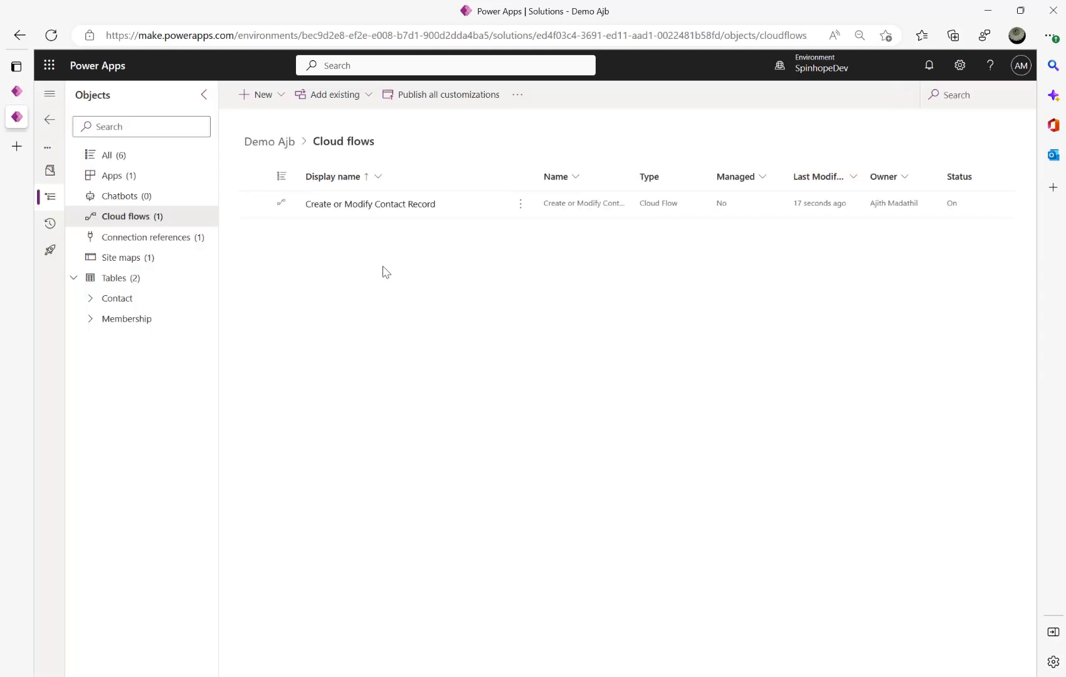
left_click(350, 205)
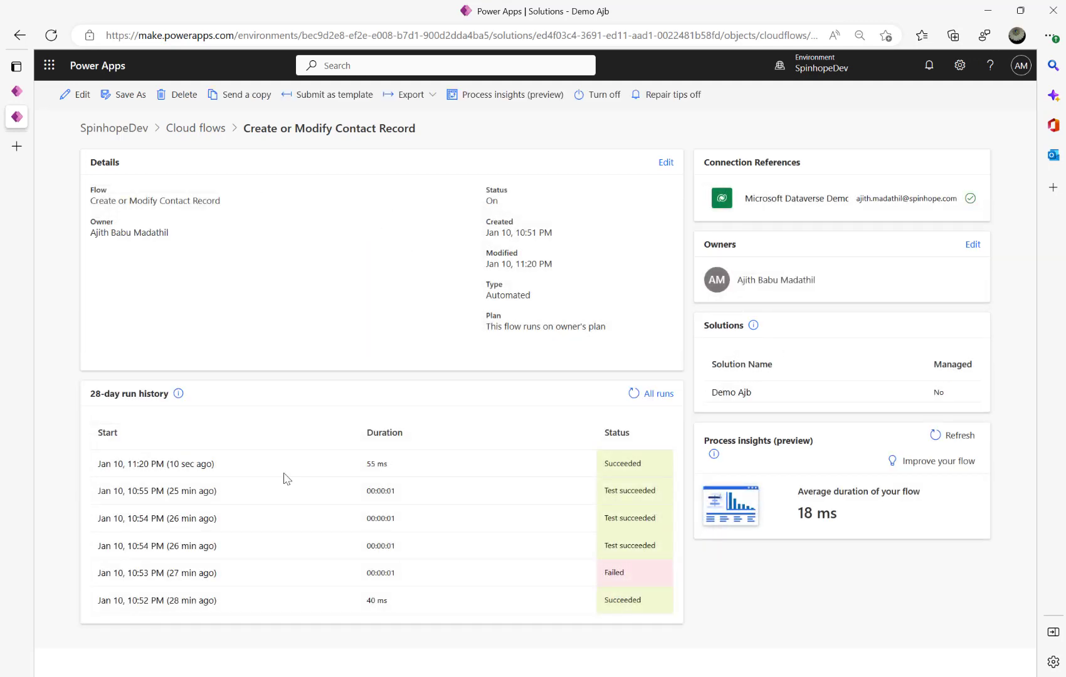
left_click(634, 394)
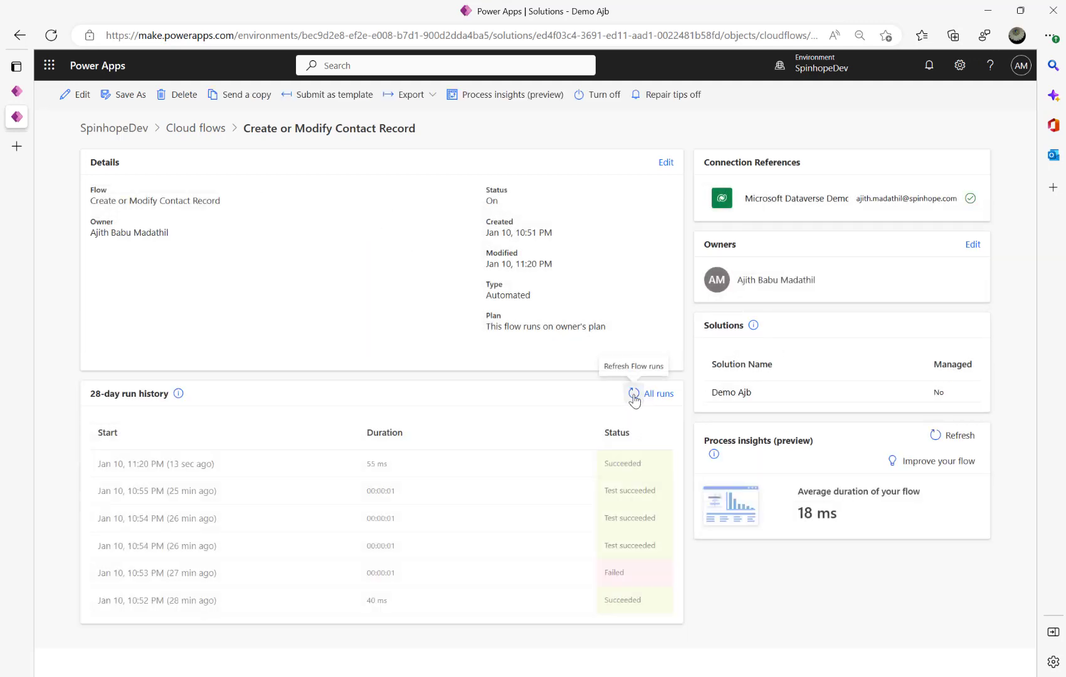
left_click(634, 394)
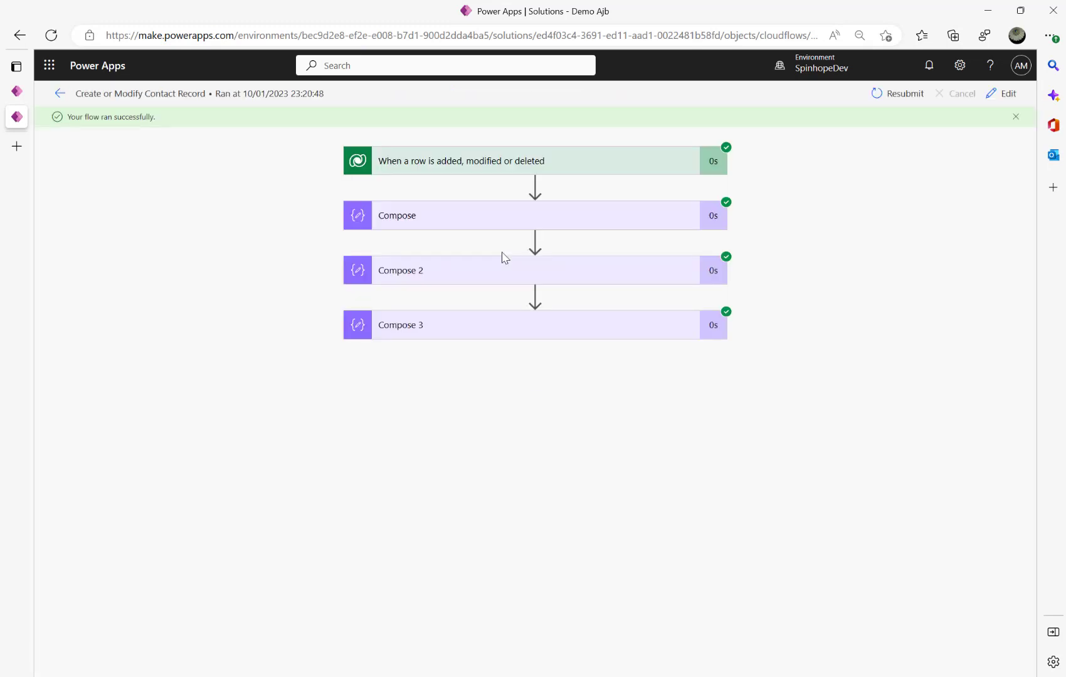
Inspect the run's Compose steps: the contact ID, 'contact' and 'contacts'.
left_click(482, 224)
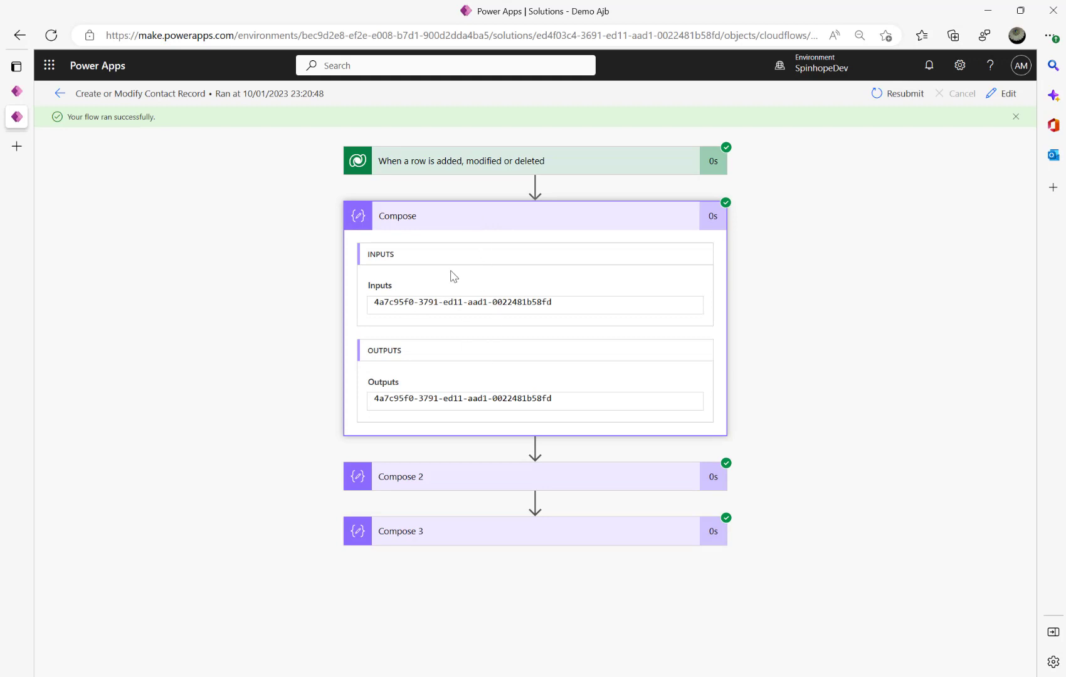
triple_click(505, 304)
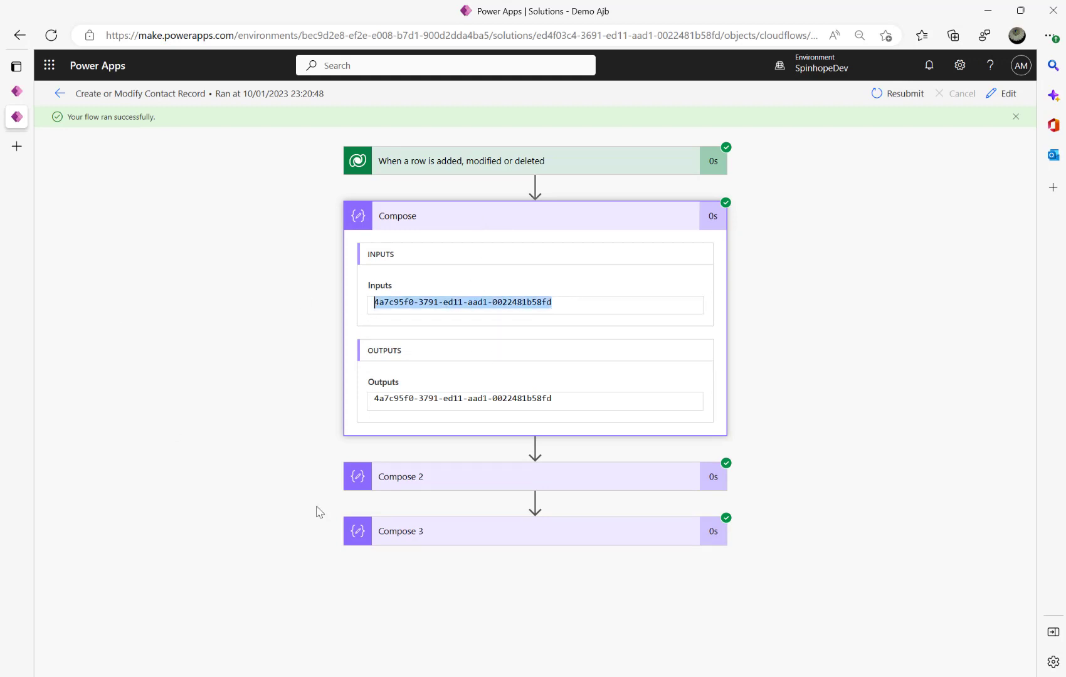
left_click(434, 489)
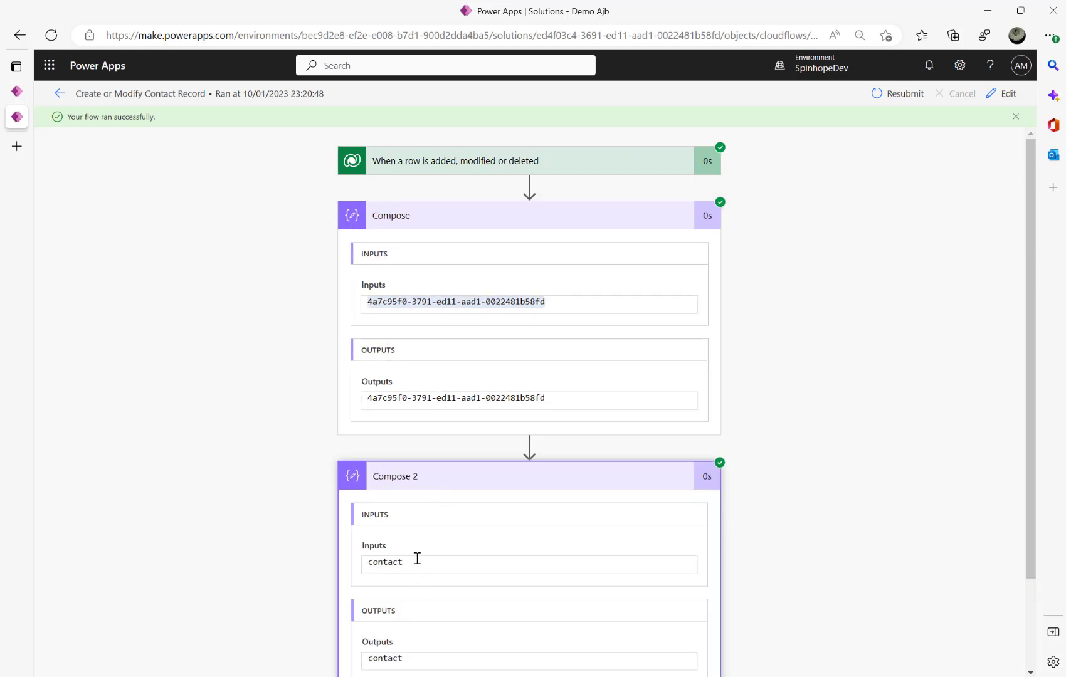
left_click_drag(417, 558, 167, 559)
scroll(376, 628, "down", 2)
left_click(393, 627)
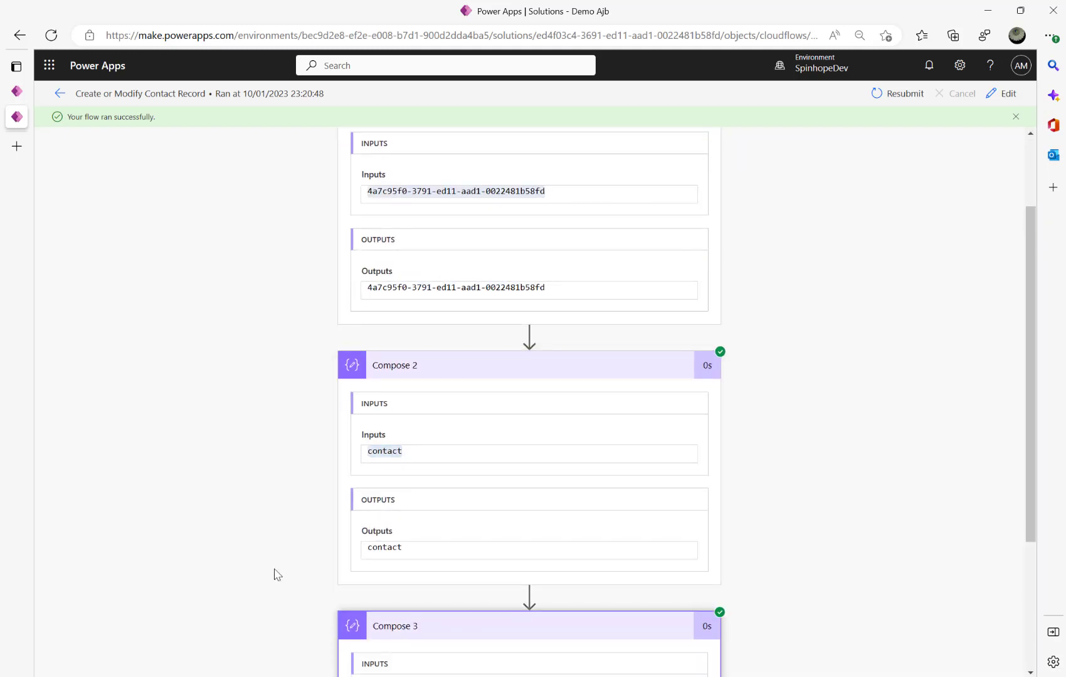
scroll(278, 574, "down", 3)
left_click_drag(428, 511, 234, 509)
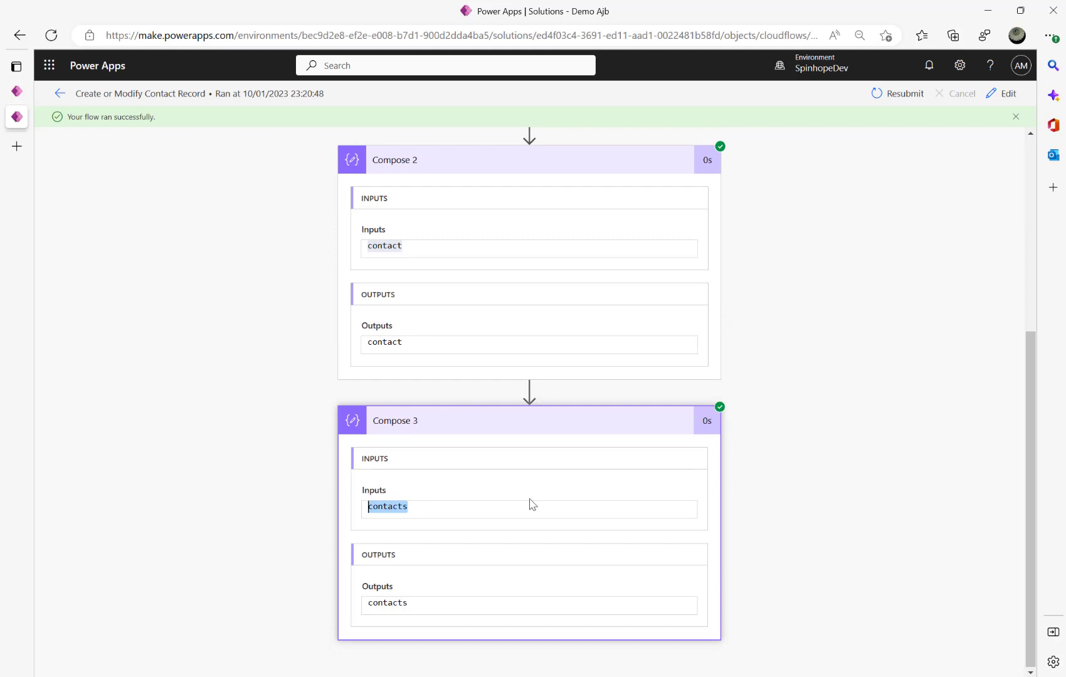
scroll(312, 394, "up", 5)
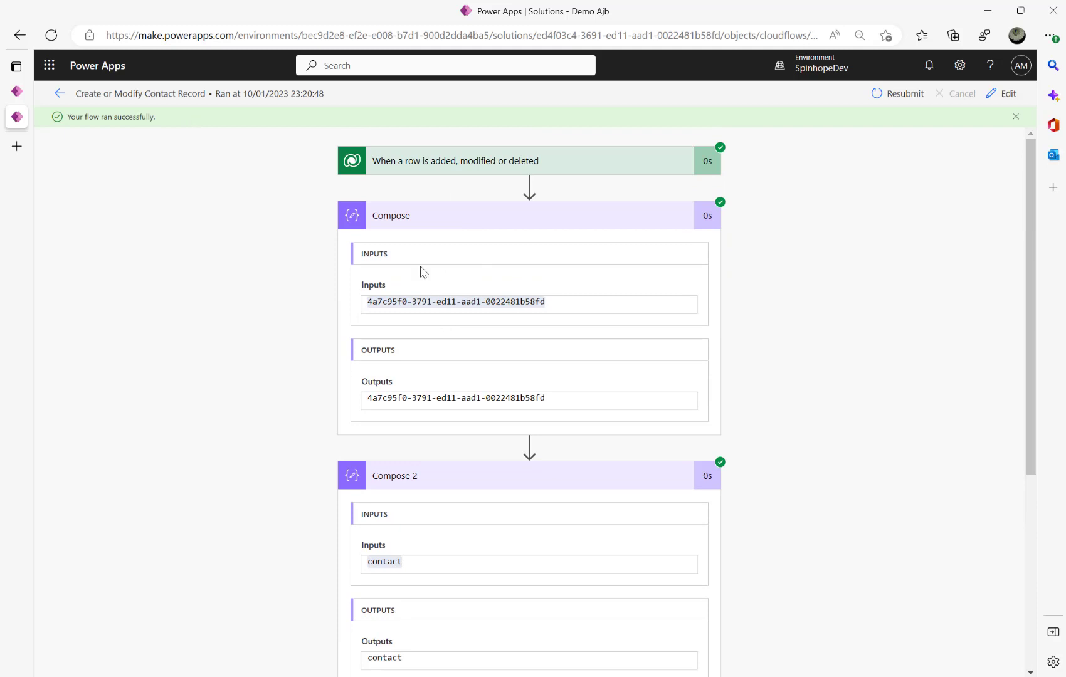
Inspect the trigger's output body, selecting the _ajb_contact_value lookup name and type lines.
left_click(415, 166)
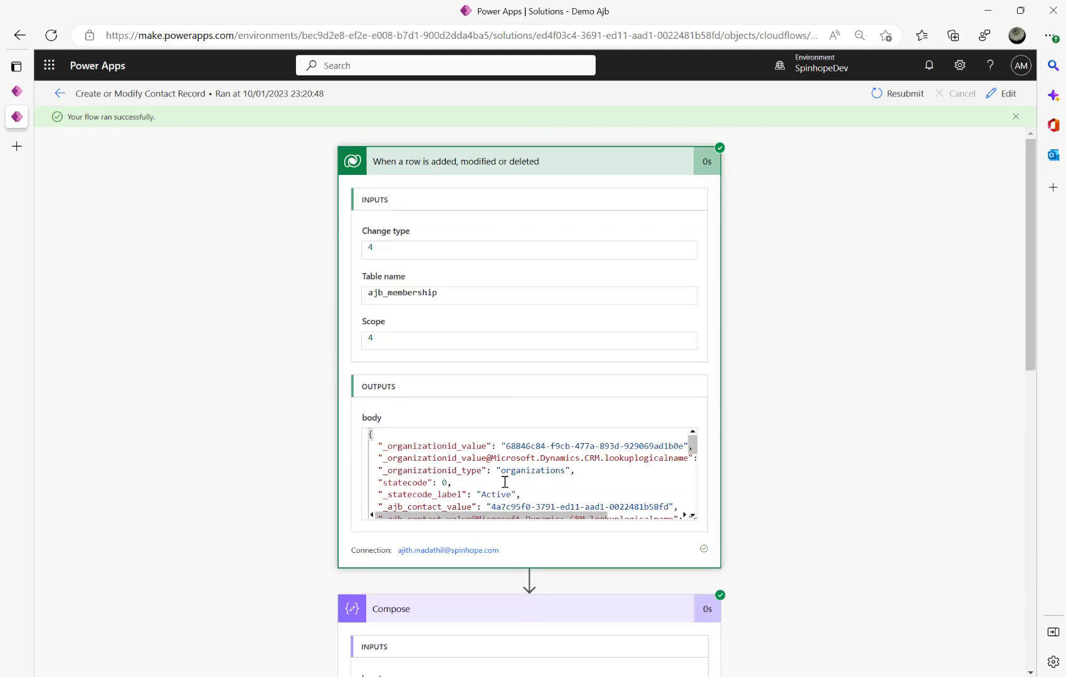
scroll(505, 483, "down", 2)
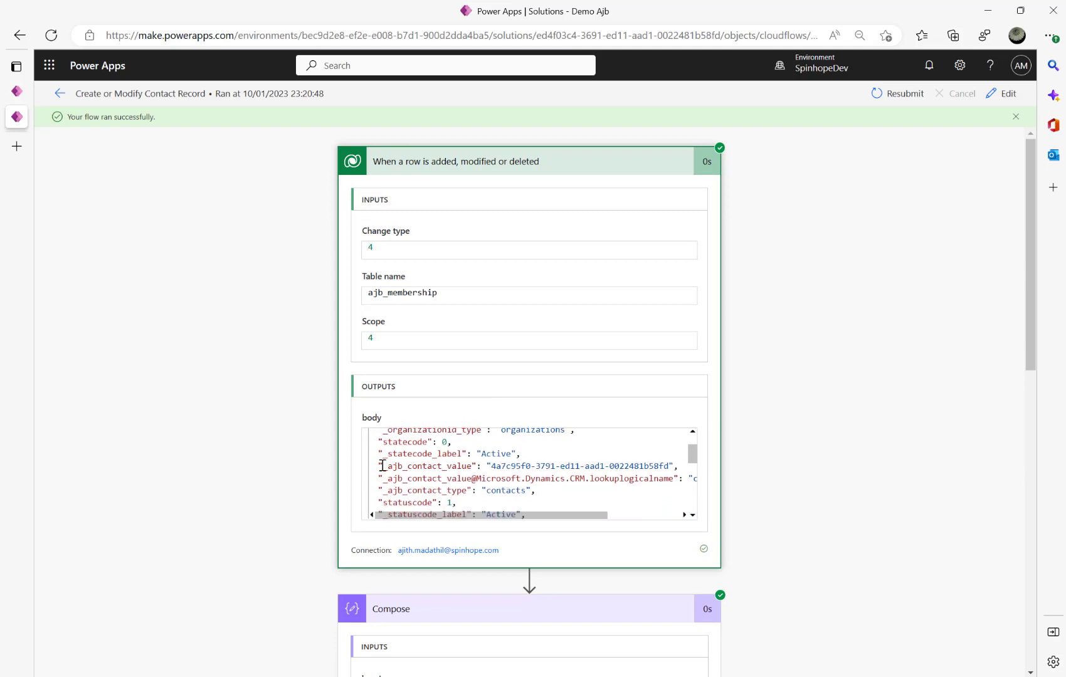
left_click_drag(382, 466, 655, 481)
left_click(656, 526)
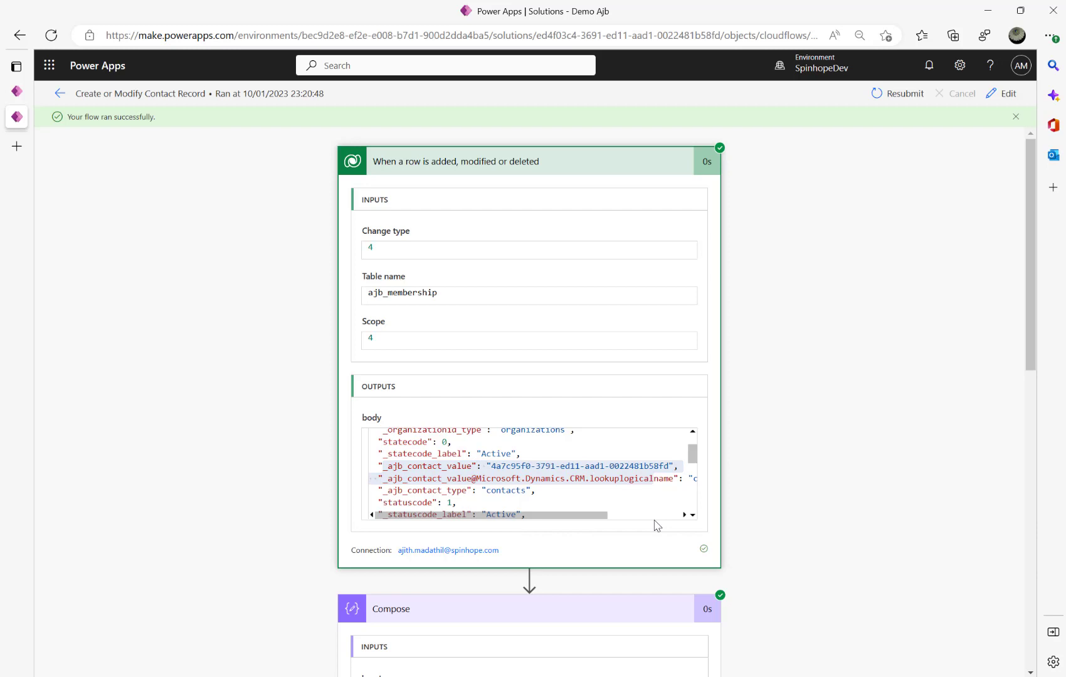
left_click_drag(541, 490, 378, 467)
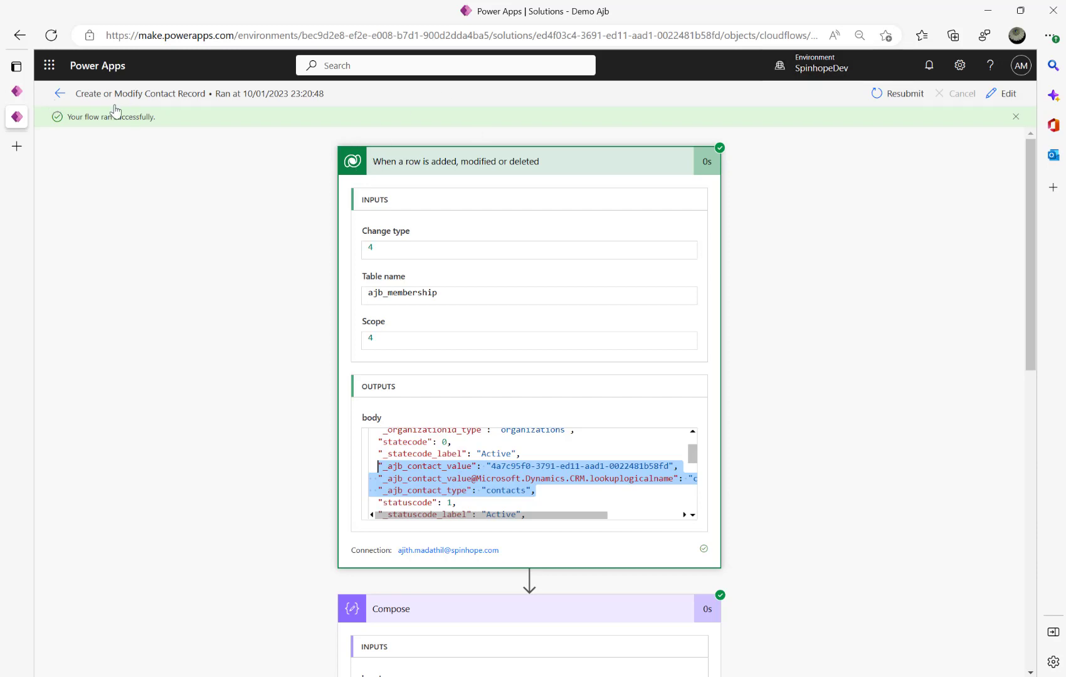
left_click(16, 91)
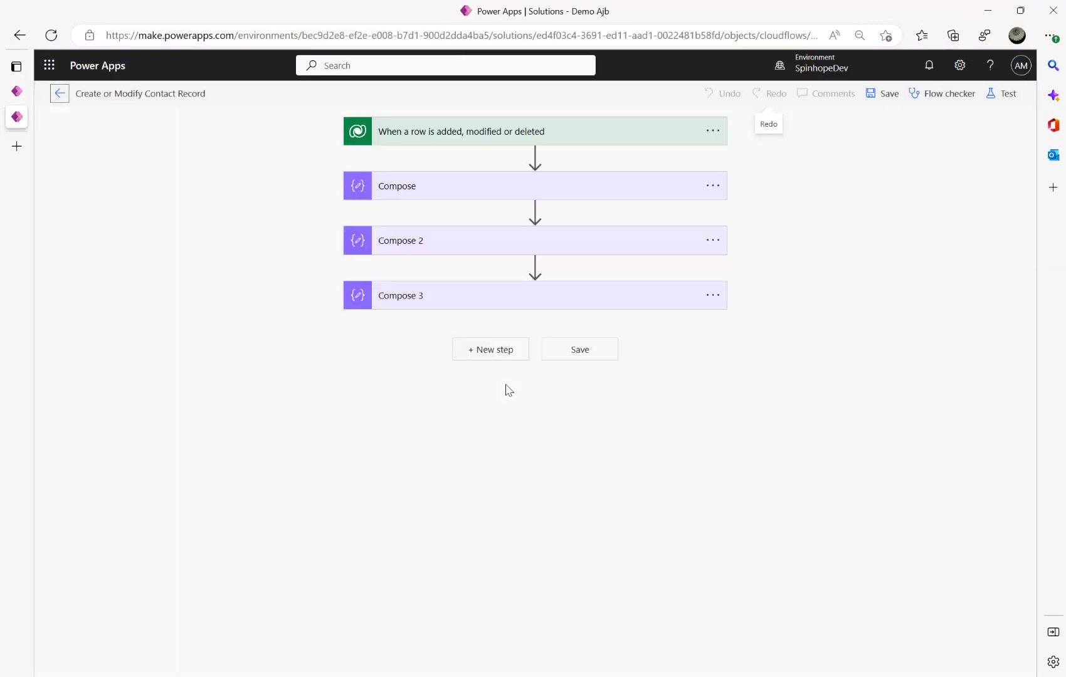
Add a Microsoft Dataverse Get a row by ID action with Table name Contacts.
left_click(506, 355)
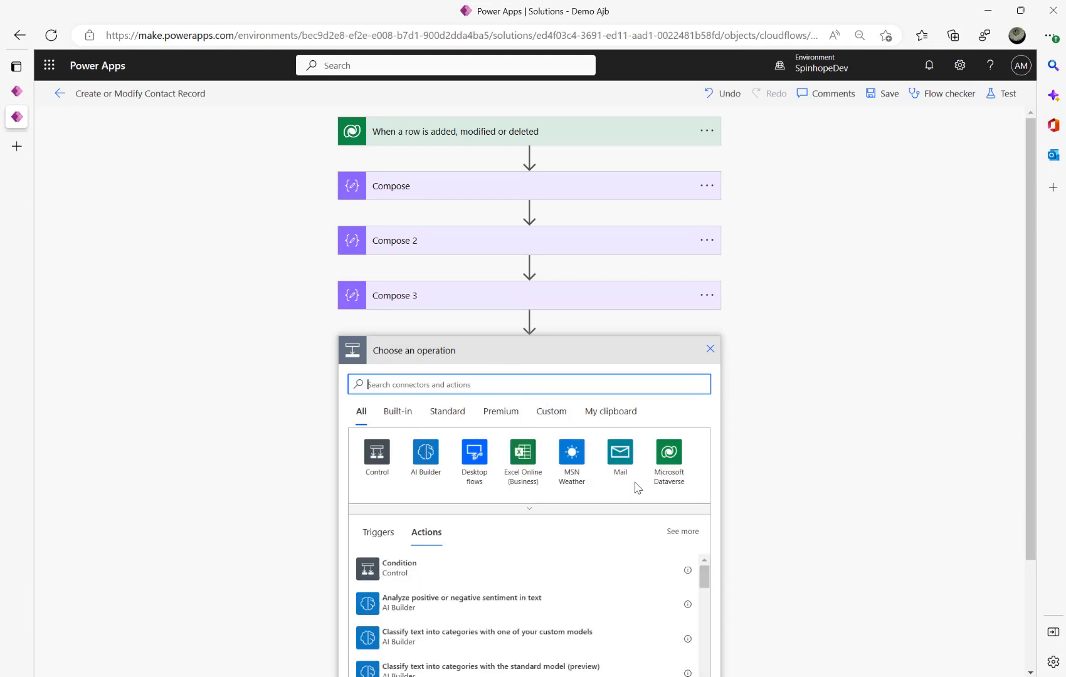
left_click(668, 458)
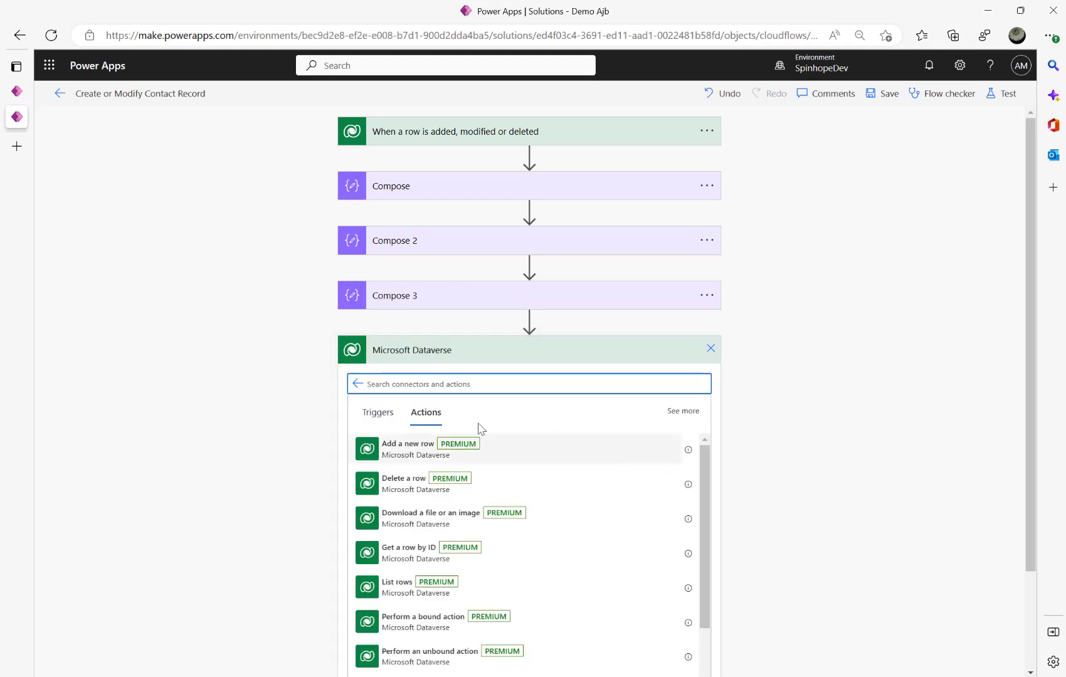
type("get r")
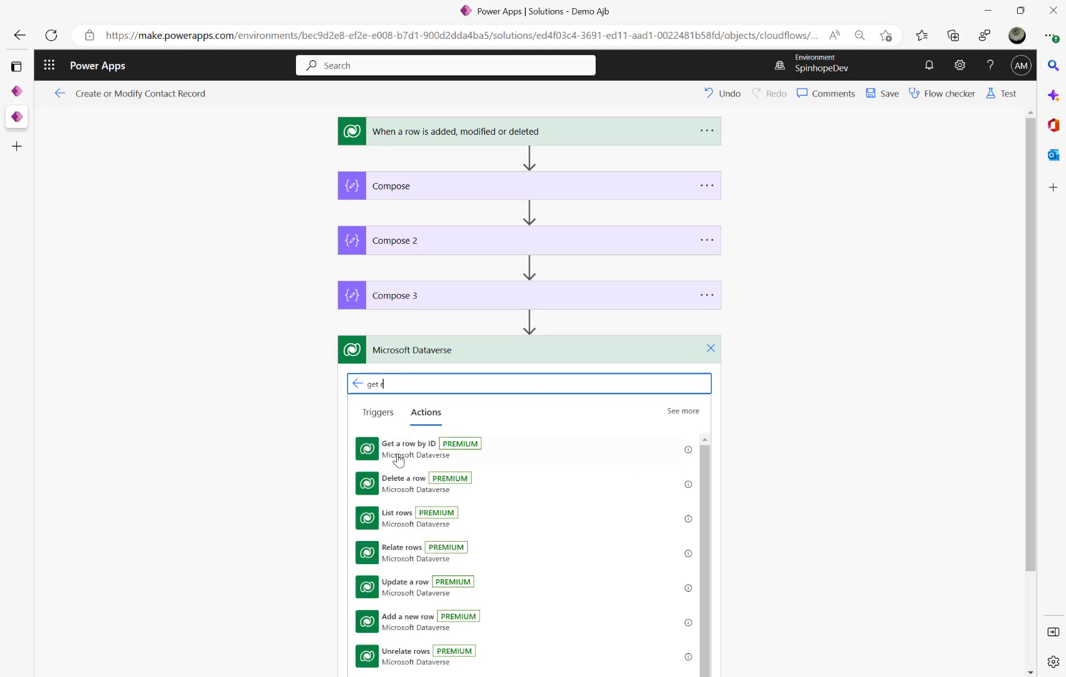
left_click(399, 451)
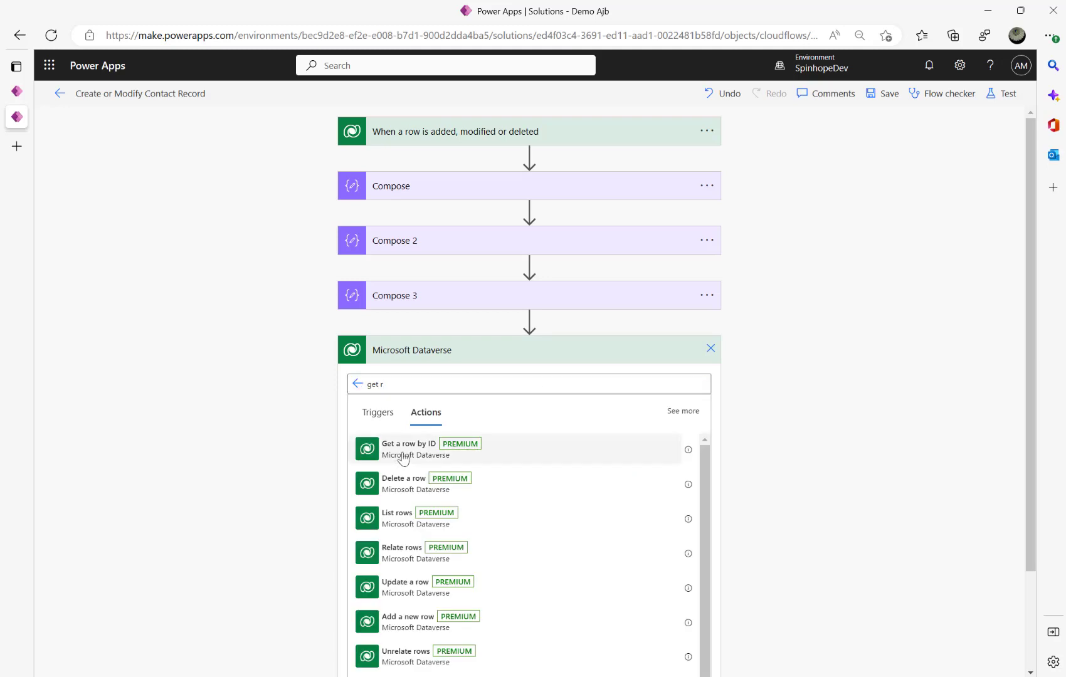
left_click(503, 380)
type("c")
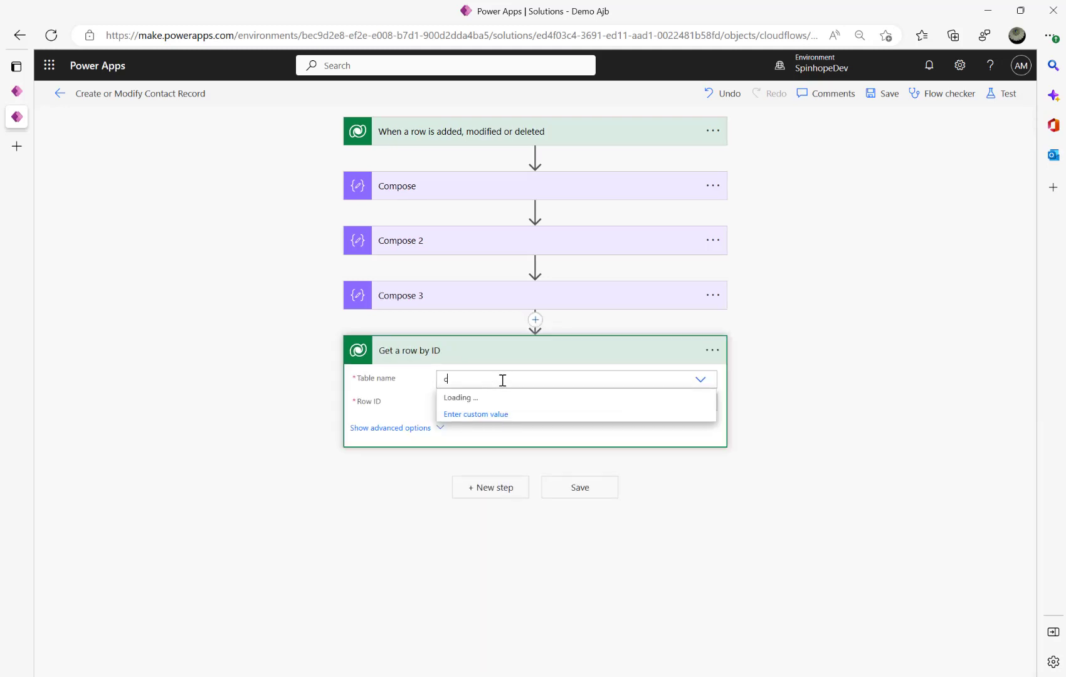
type("onact")
key("BackSpace")
key("BackSpace")
key("BackSpace")
key("BackSpace")
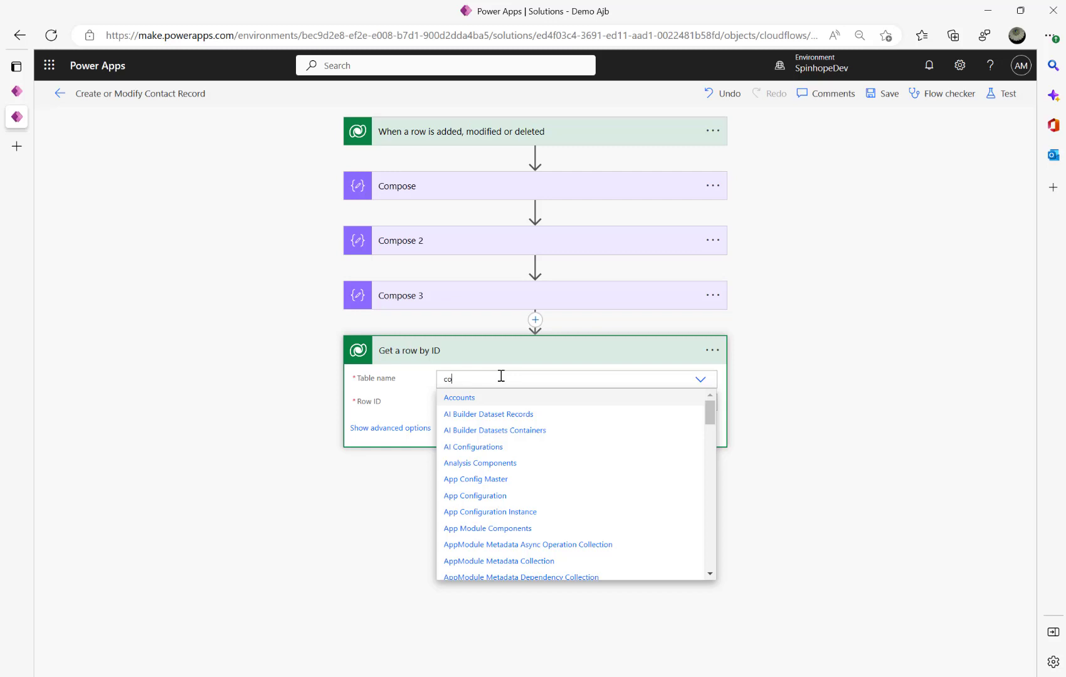
type("nt")
left_click(482, 431)
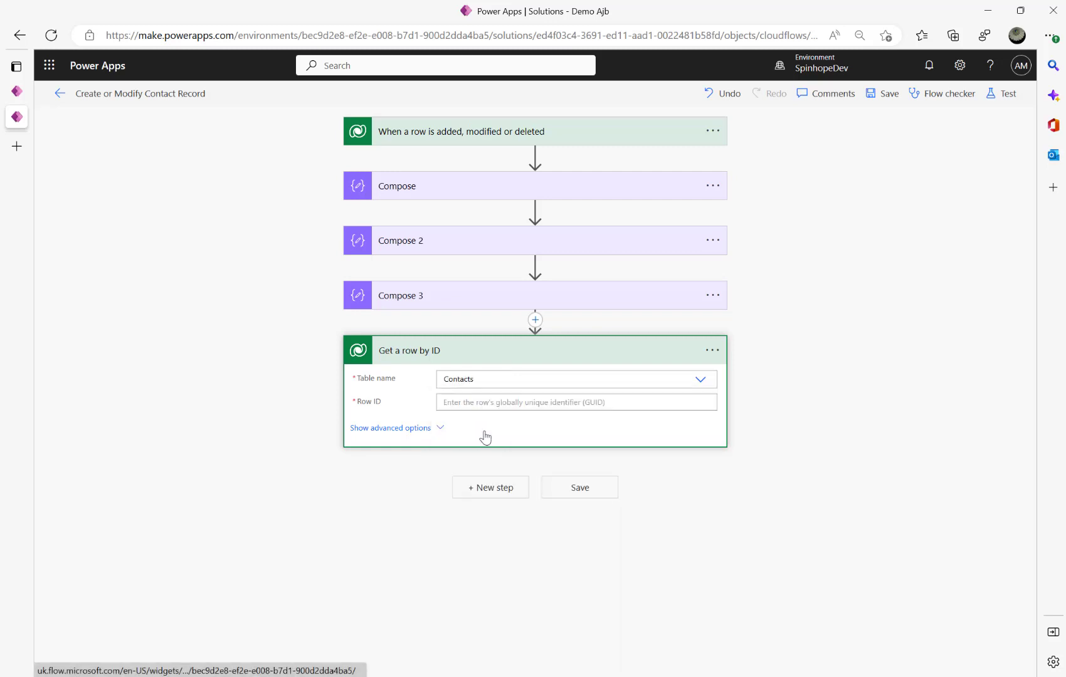
Set the Row ID to the trigger's Contact (Value) dynamic content.
left_click(513, 402)
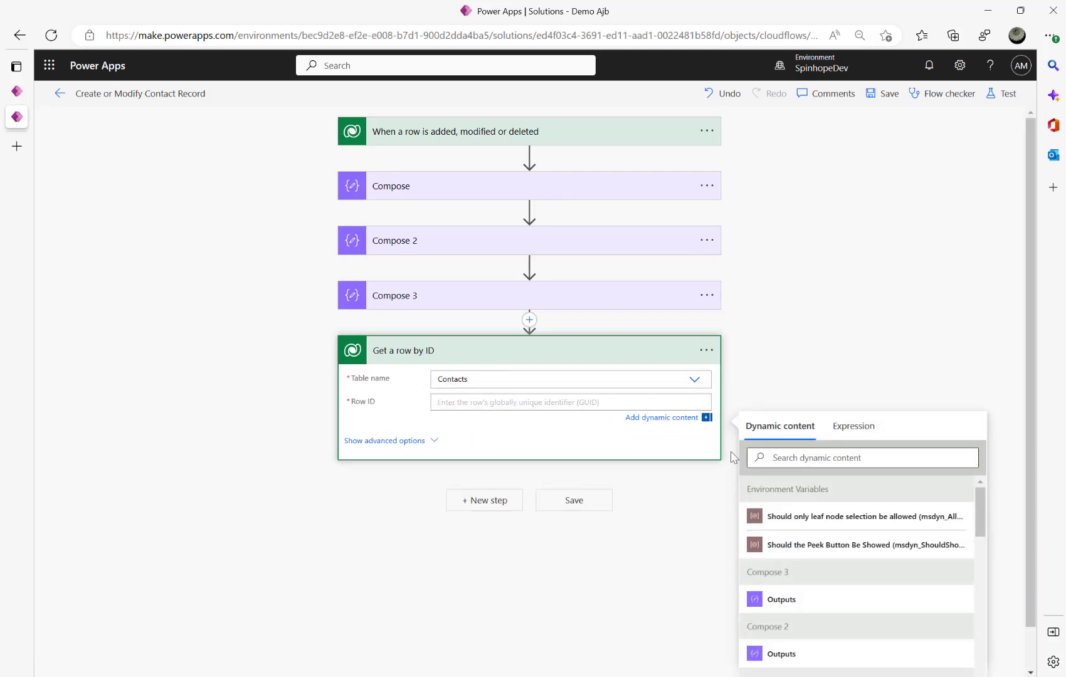
left_click(781, 466)
type("contact")
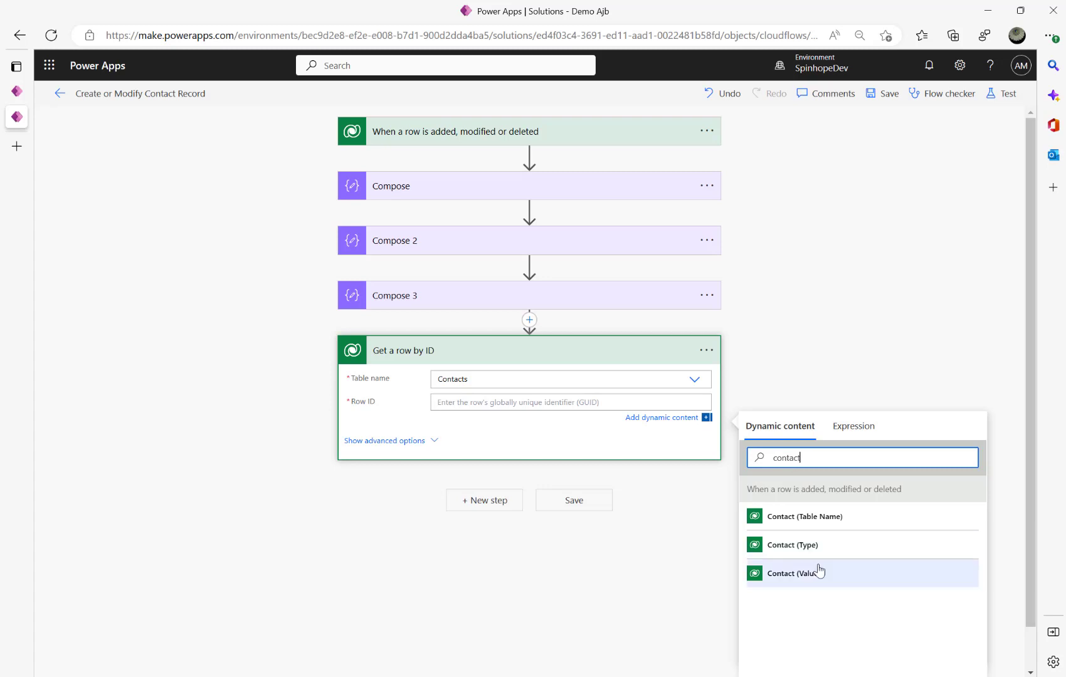
left_click(818, 572)
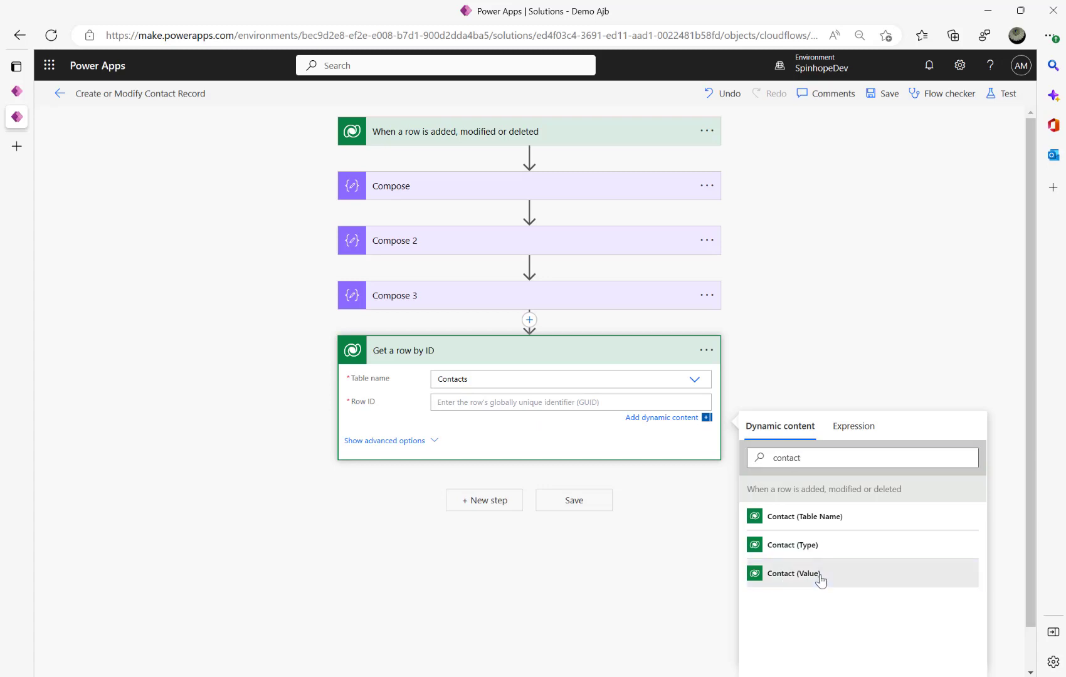
left_click(459, 503)
type("compose")
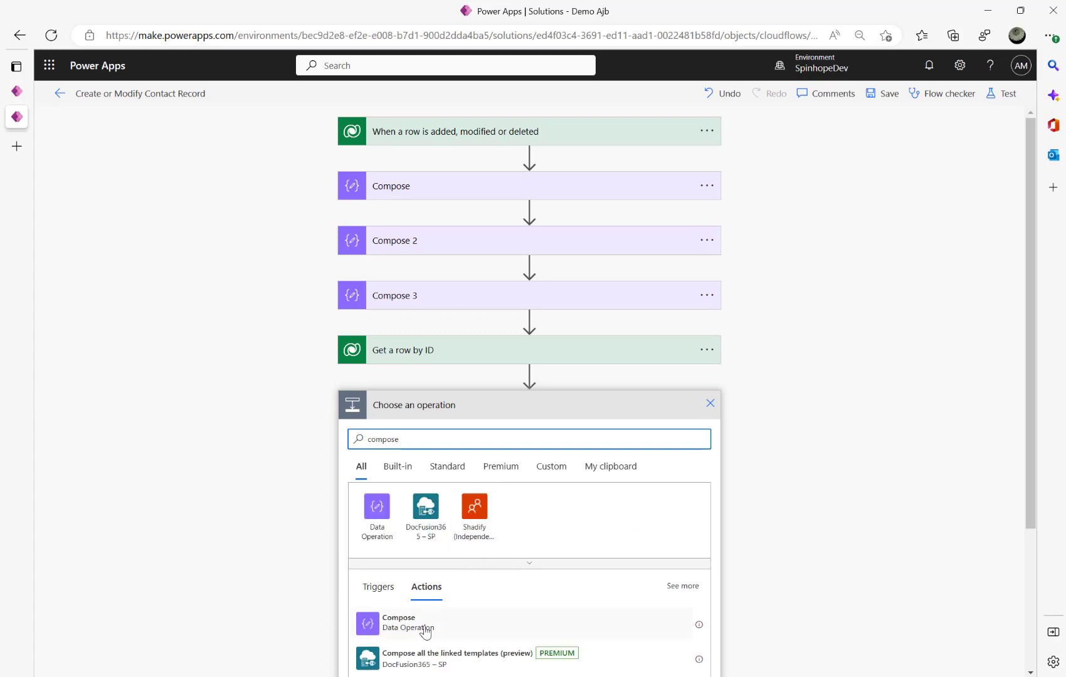
Add Compose 4 with the contact's Full Name as its input.
left_click(425, 625)
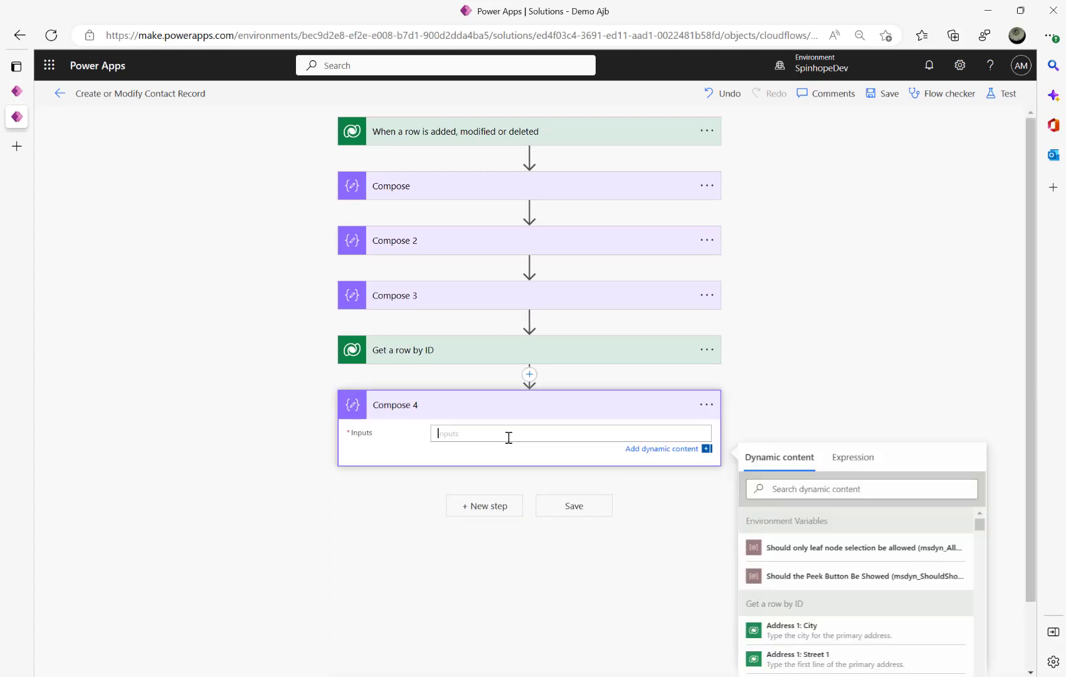
left_click(803, 496)
type("full")
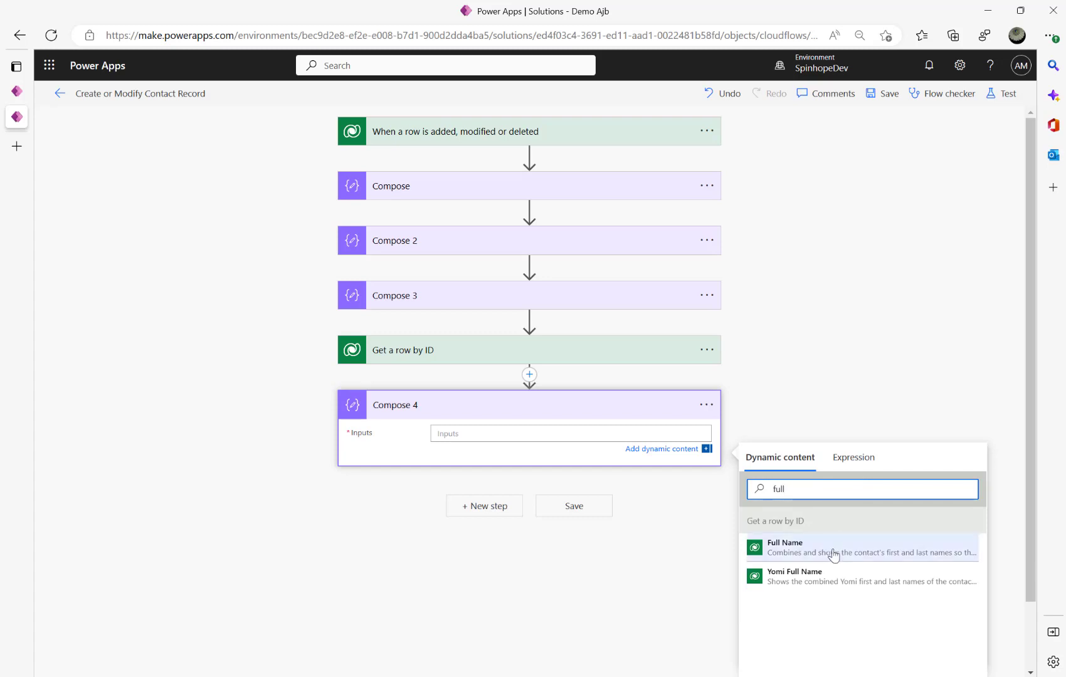
left_click(829, 552)
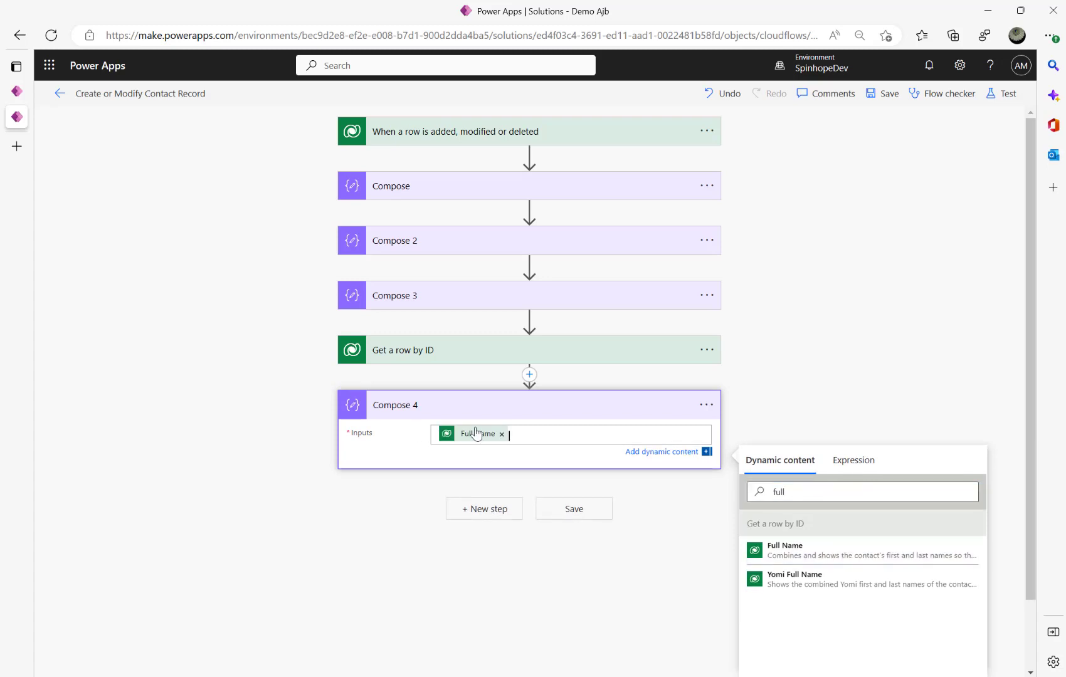
Save and test the flow automatically with the most recently used trigger.
left_click(994, 95)
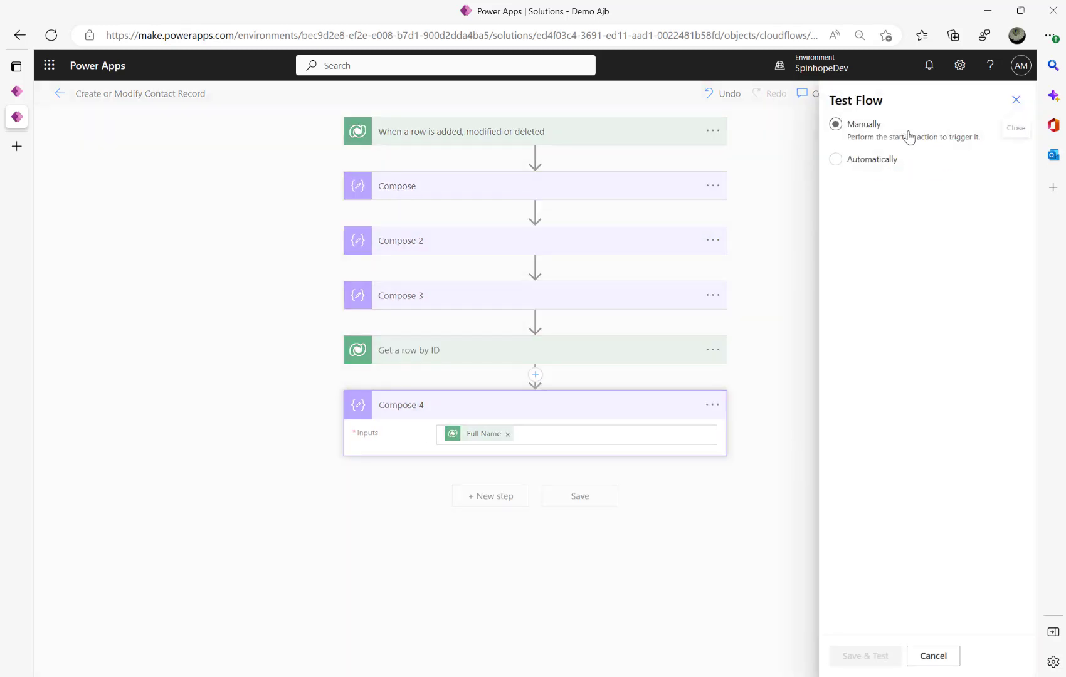
left_click(862, 162)
left_click(871, 186)
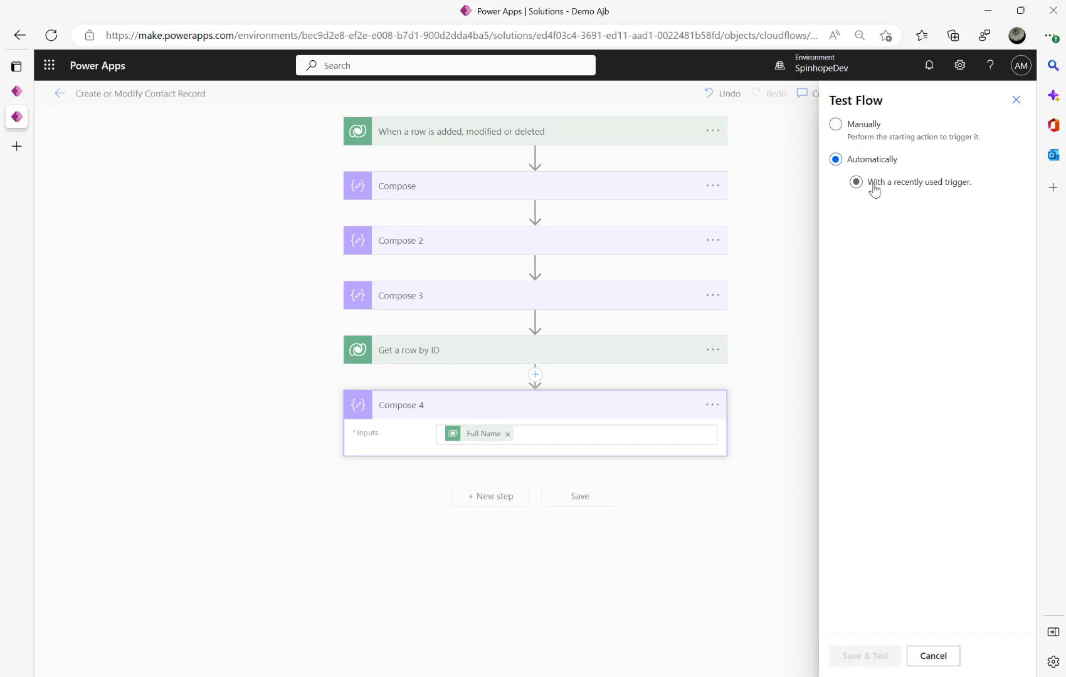
left_click(873, 211)
left_click(852, 656)
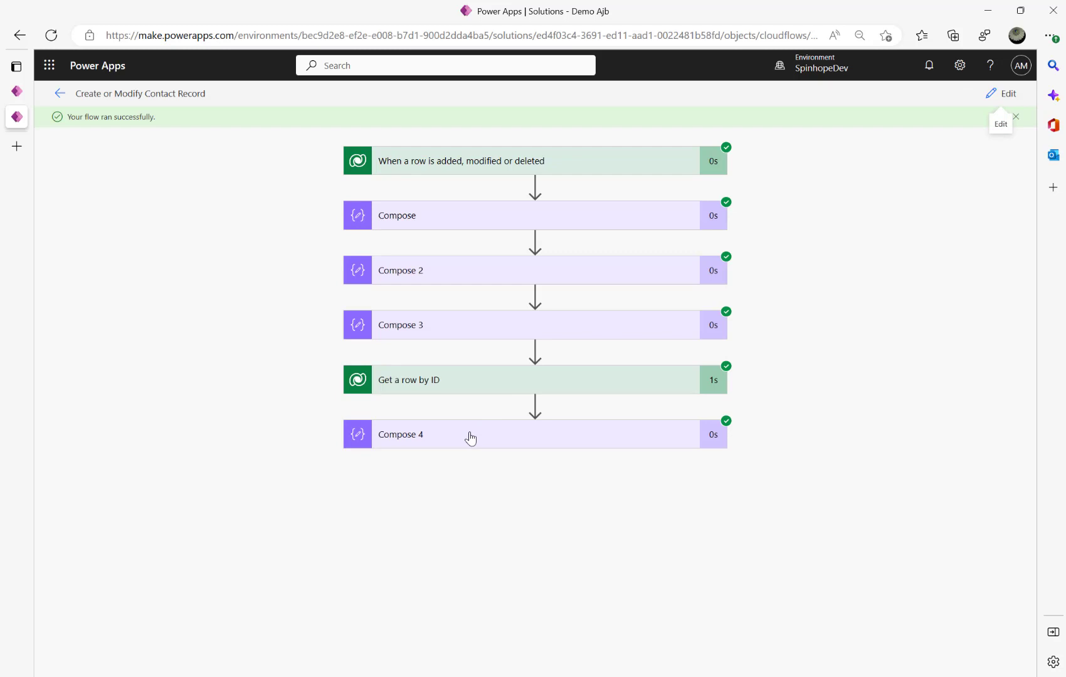
Check that Compose 4 outputs the contact's full name, then expand the Get a row by ID results.
left_click(471, 439)
left_click_drag(481, 526, 180, 522)
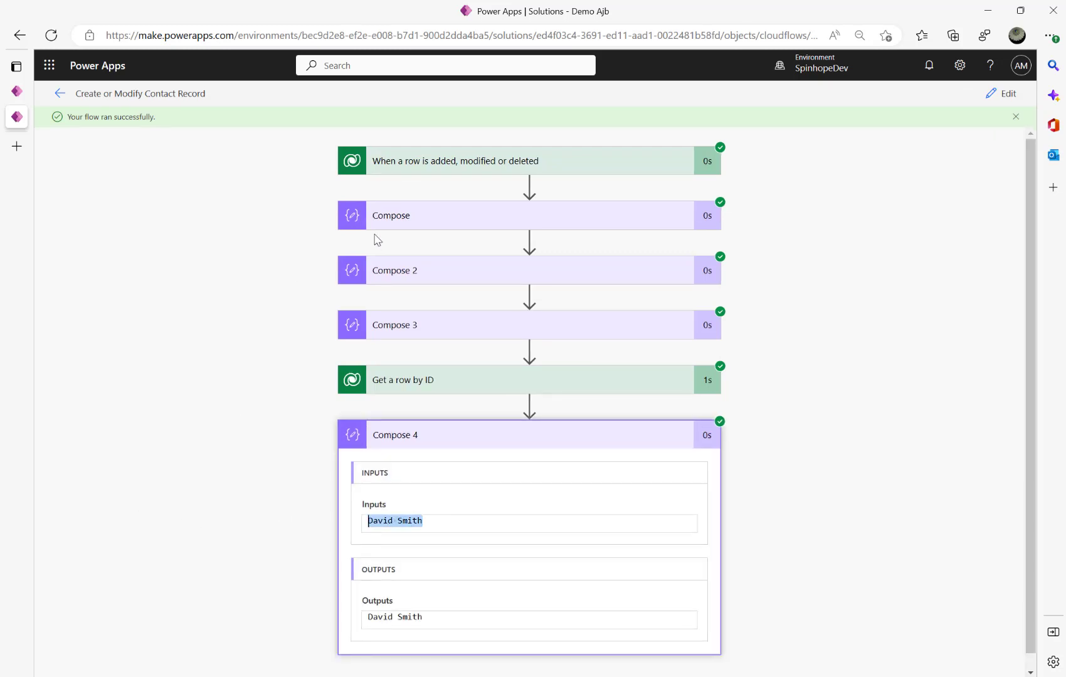
left_click(431, 391)
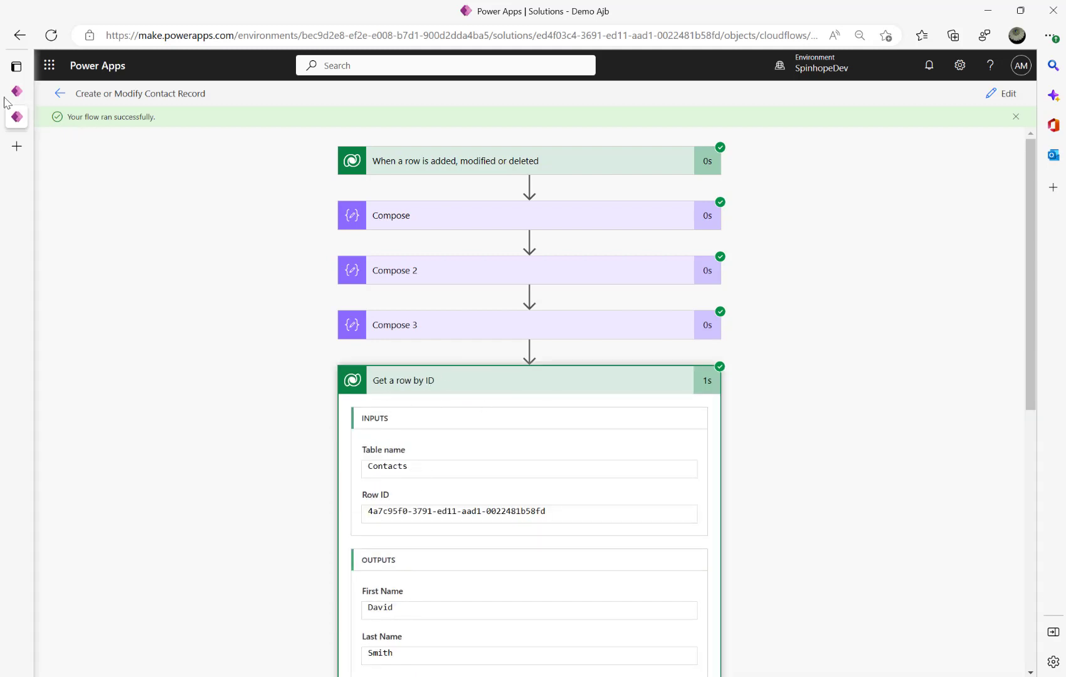
Open the related contact from Contacts and confirm its Details tab shows Currency British Pound.
left_click(44, 97)
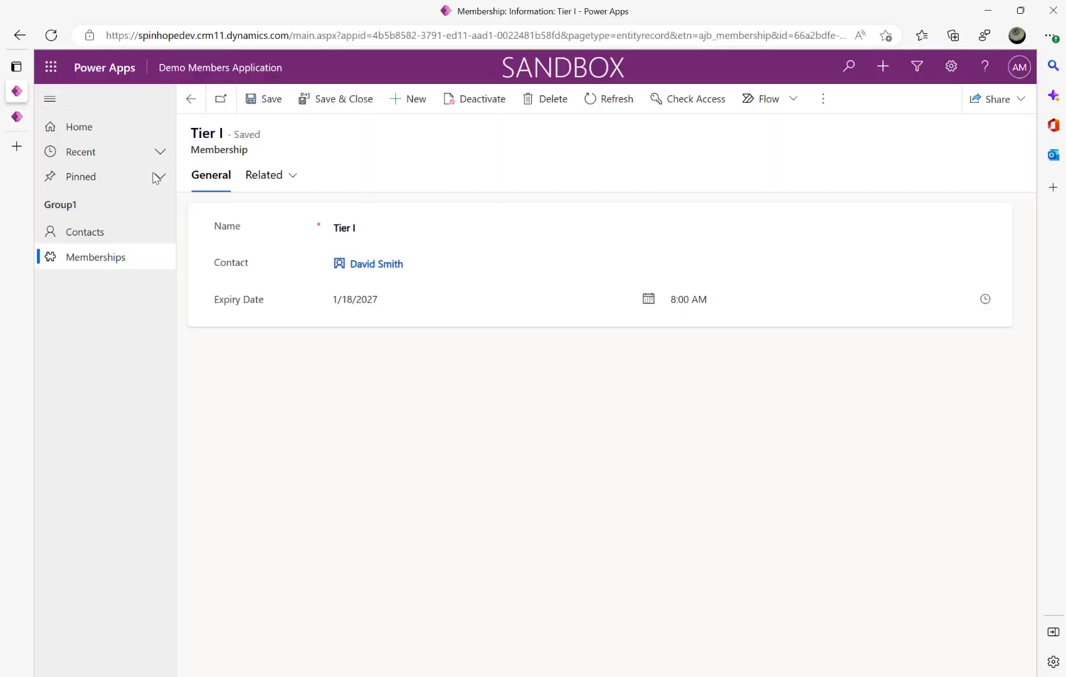
left_click(104, 235)
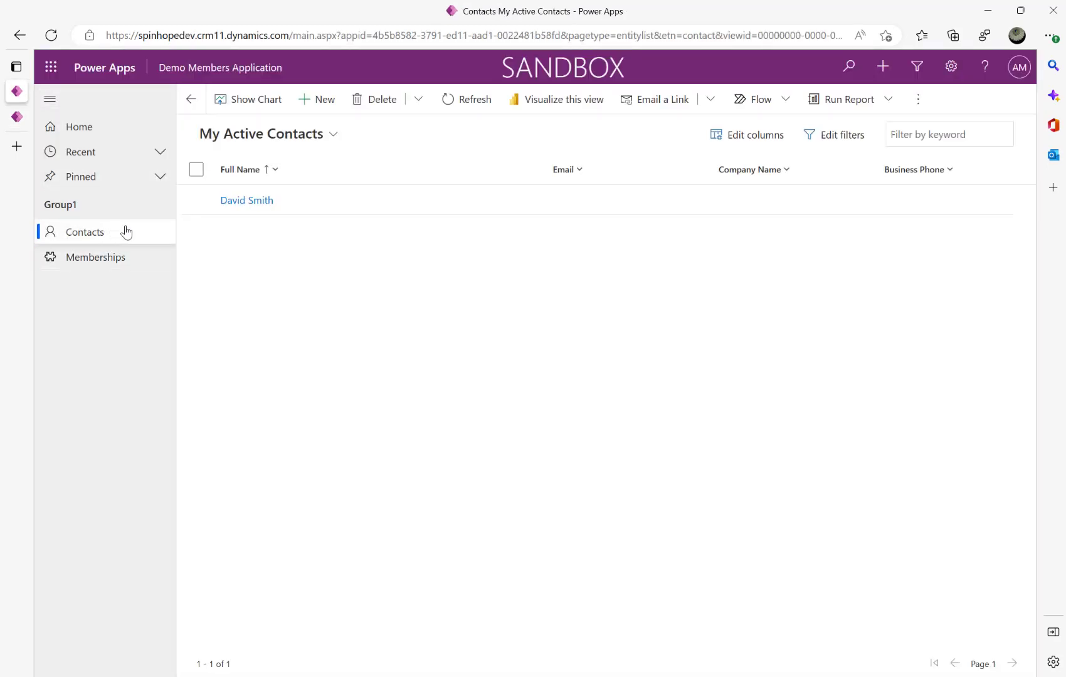
left_click(248, 202)
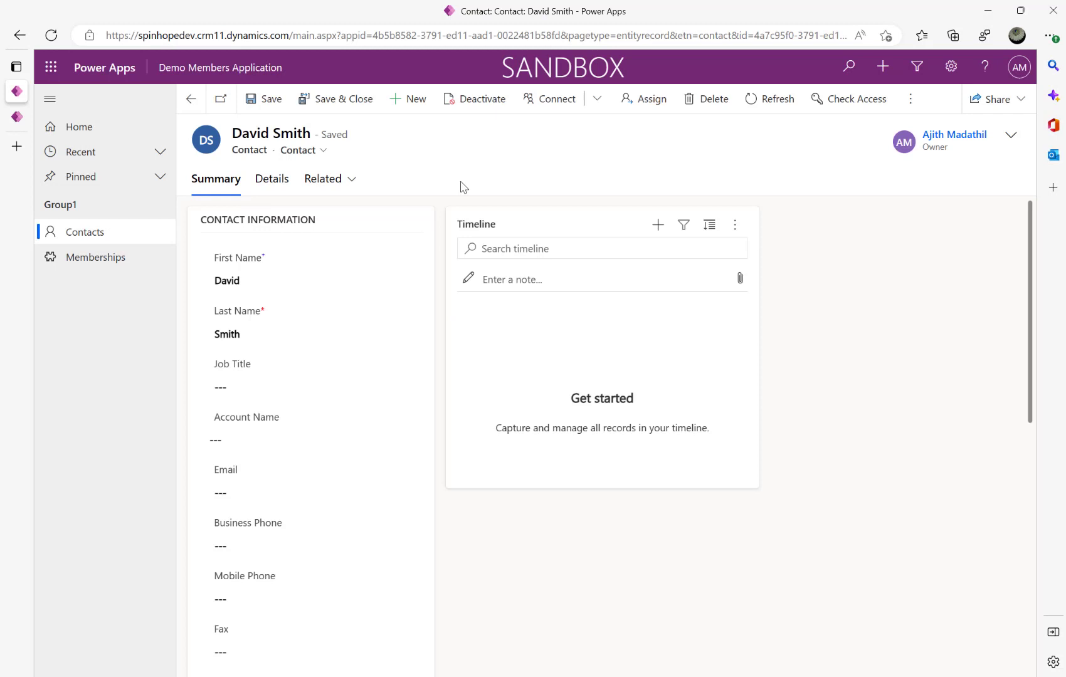
left_click(268, 188)
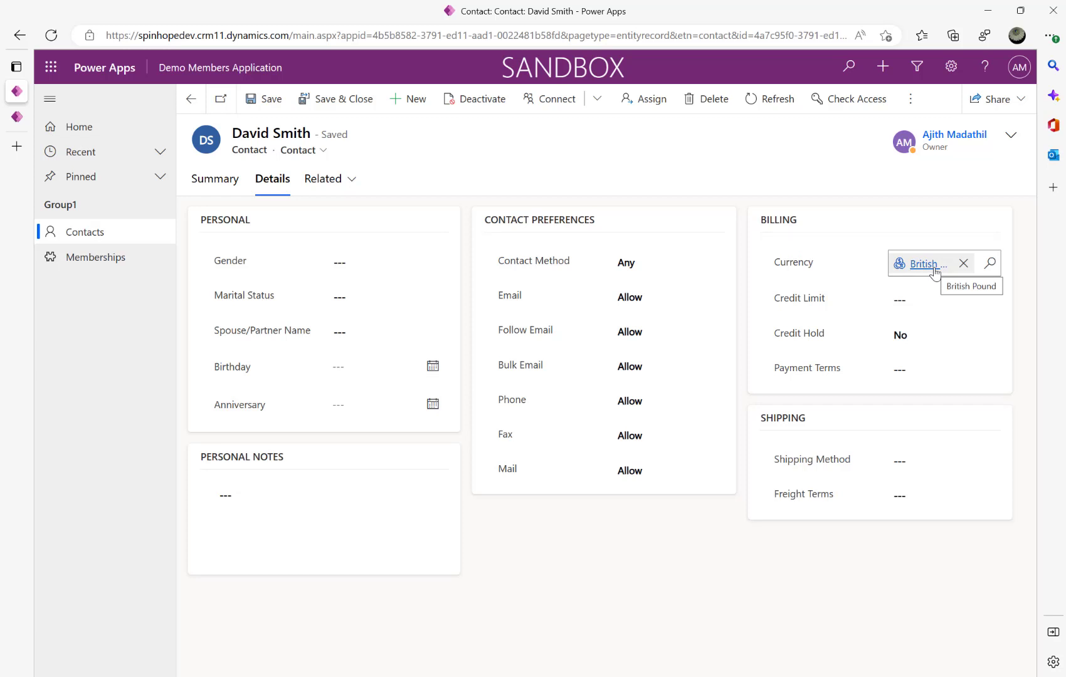
left_click(18, 118)
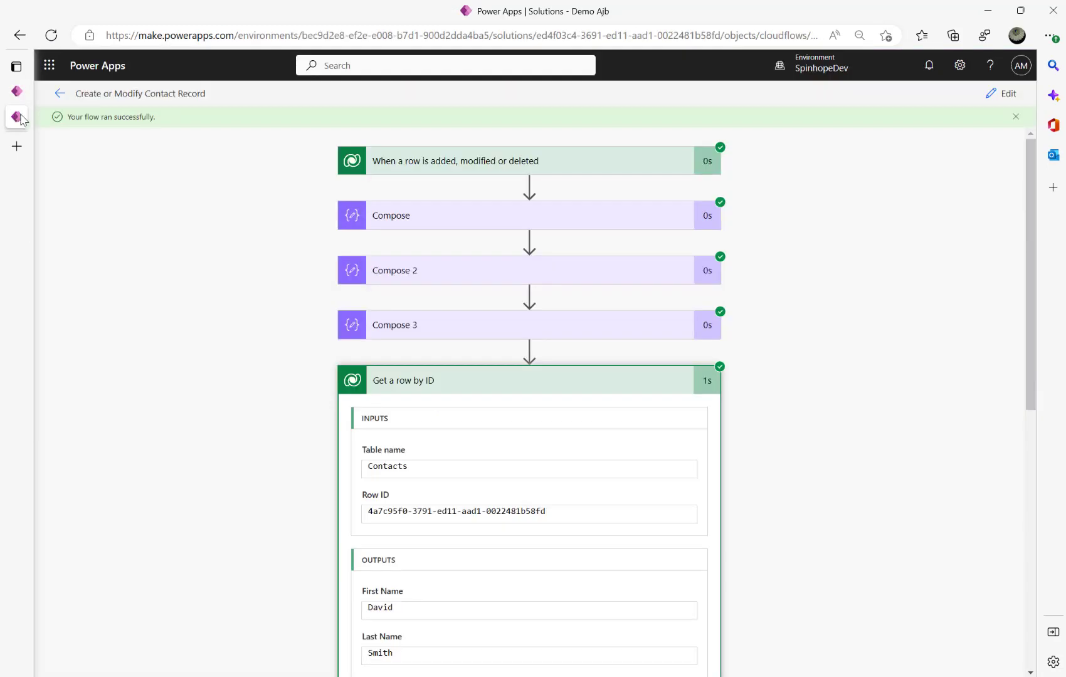
Expand the run's trigger step and scroll through its JSON body outputs.
left_click(421, 166)
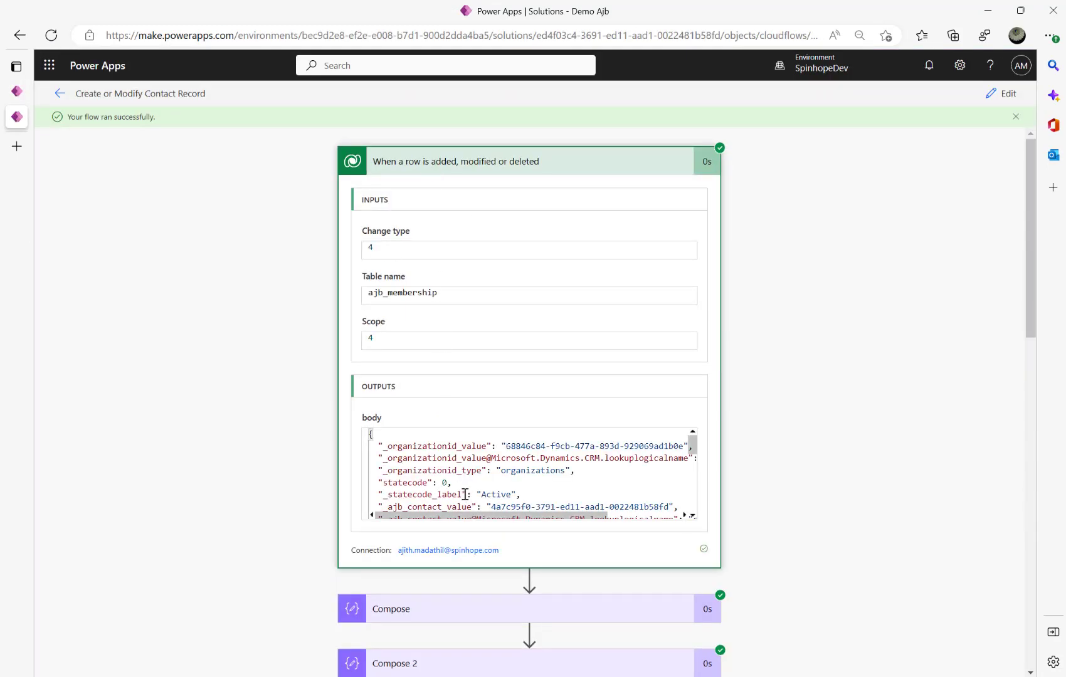
left_click_drag(374, 449, 653, 483)
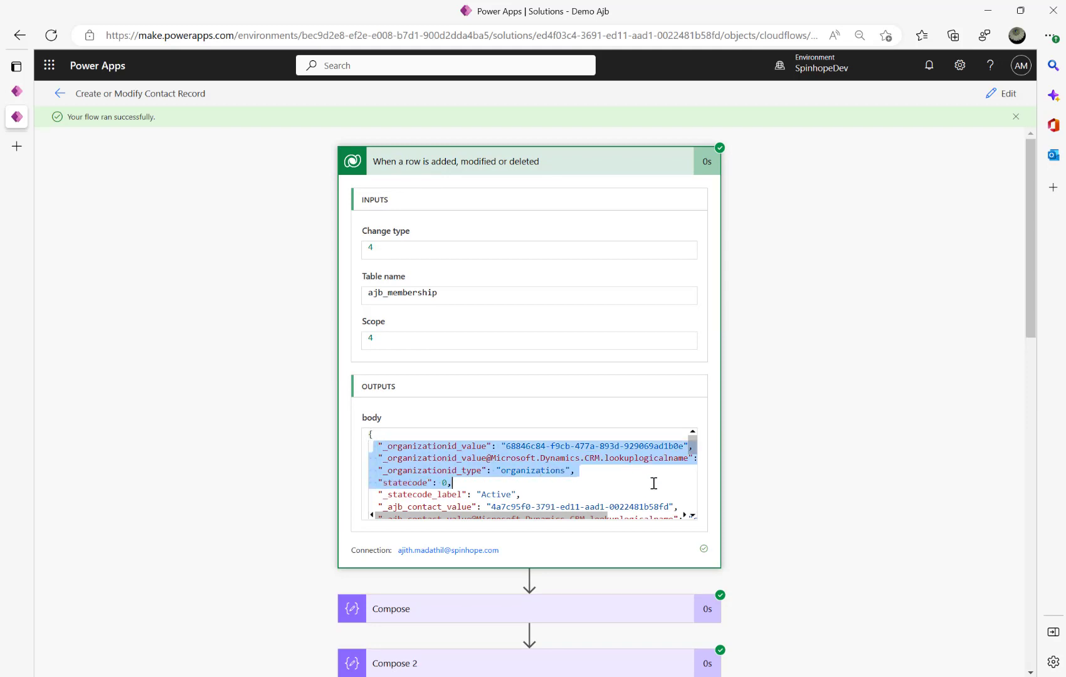
scroll(608, 483, "down", 3)
scroll(580, 480, "down", 3)
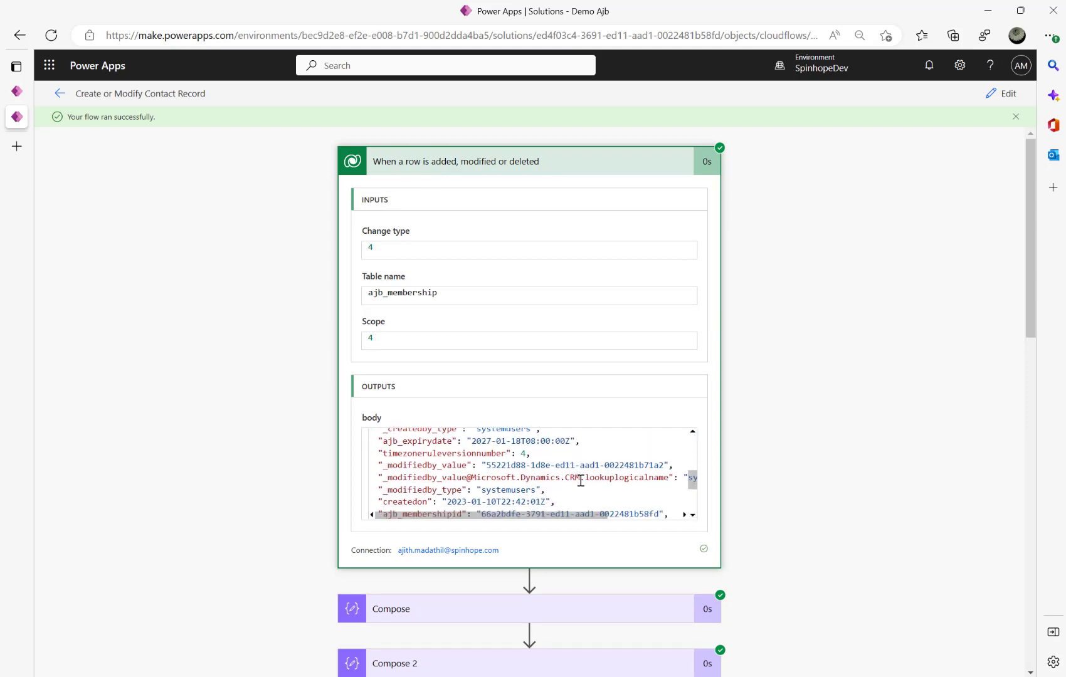
scroll(578, 482, "up", 6)
scroll(566, 482, "down", 3)
scroll(378, 480, "down", 3)
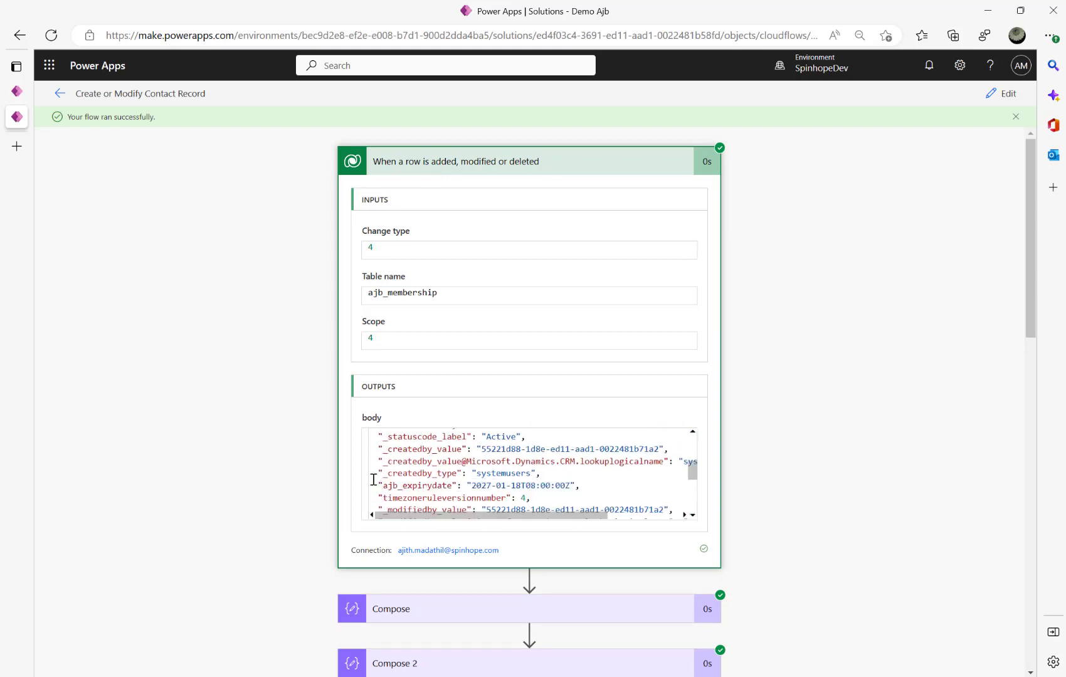
scroll(201, 485, "down", 7)
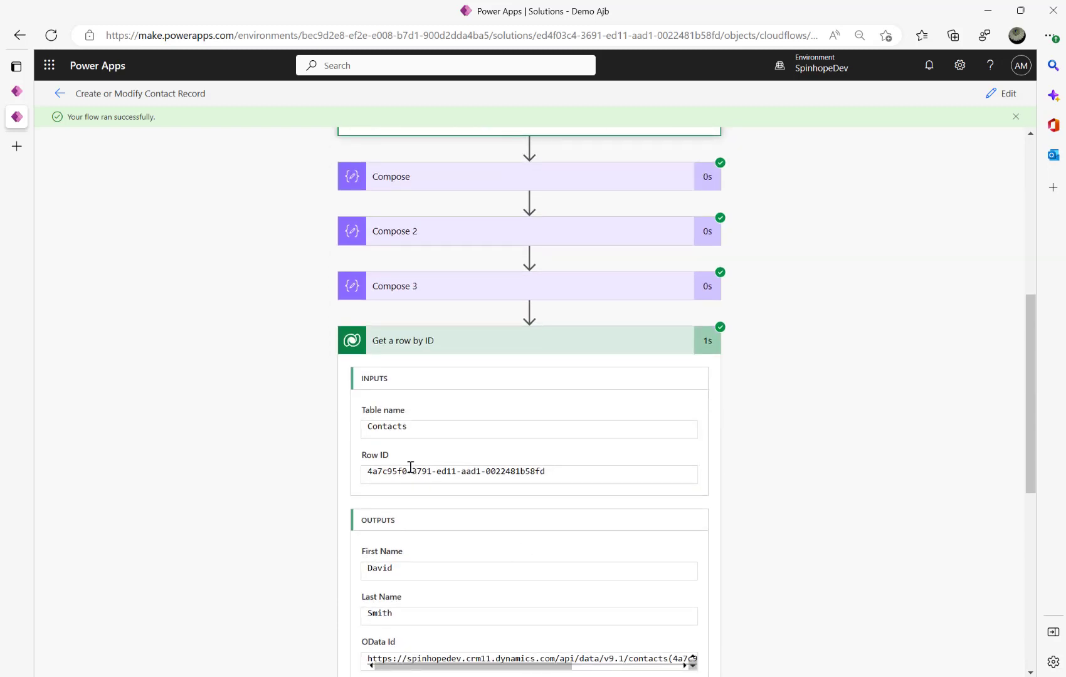
Check Get a row by ID's Contacts outputs, collapse Compose 4, and reopen the flow editor.
double_click(384, 426)
scroll(249, 483, "down", 4)
scroll(250, 482, "down", 2)
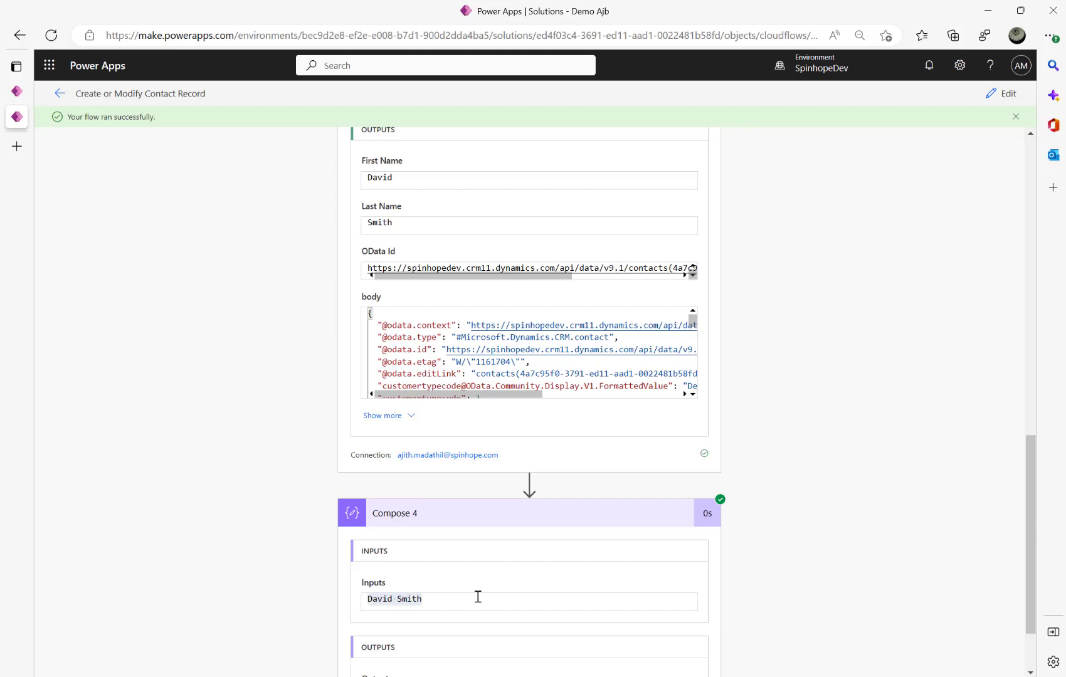
left_click_drag(476, 596, 256, 603)
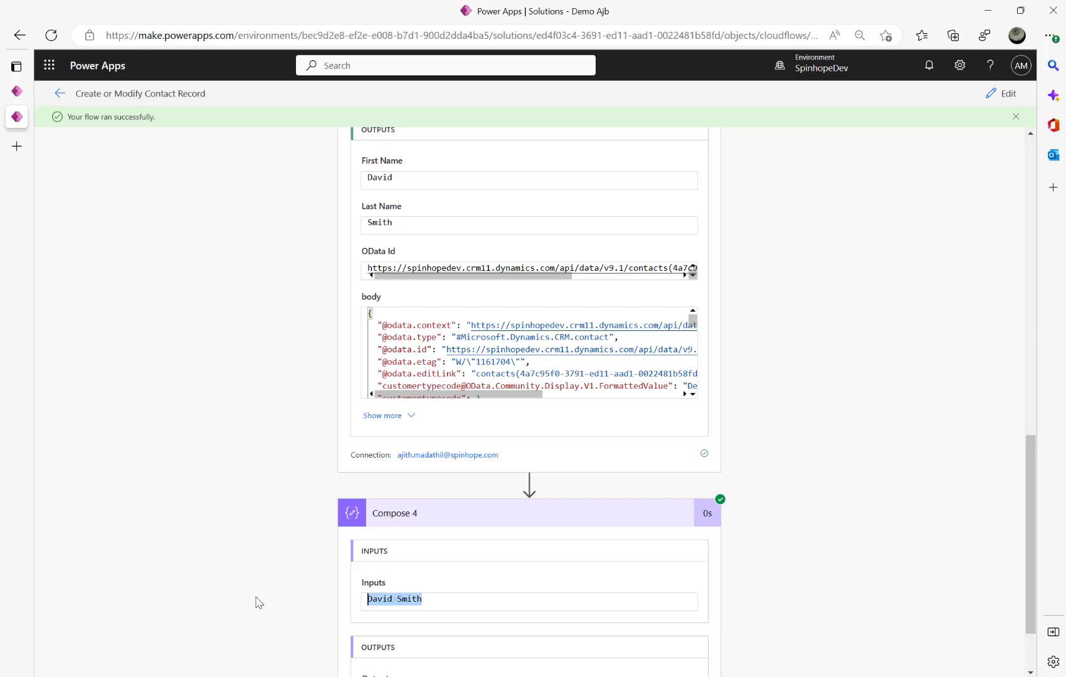
left_click(467, 521)
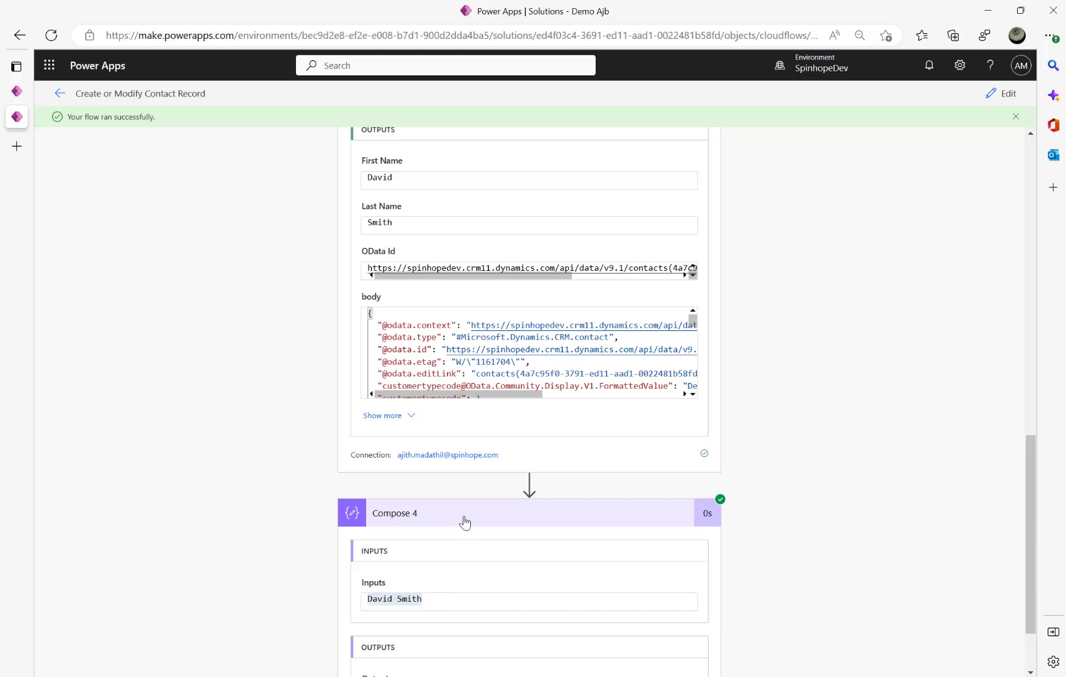
left_click(1002, 93)
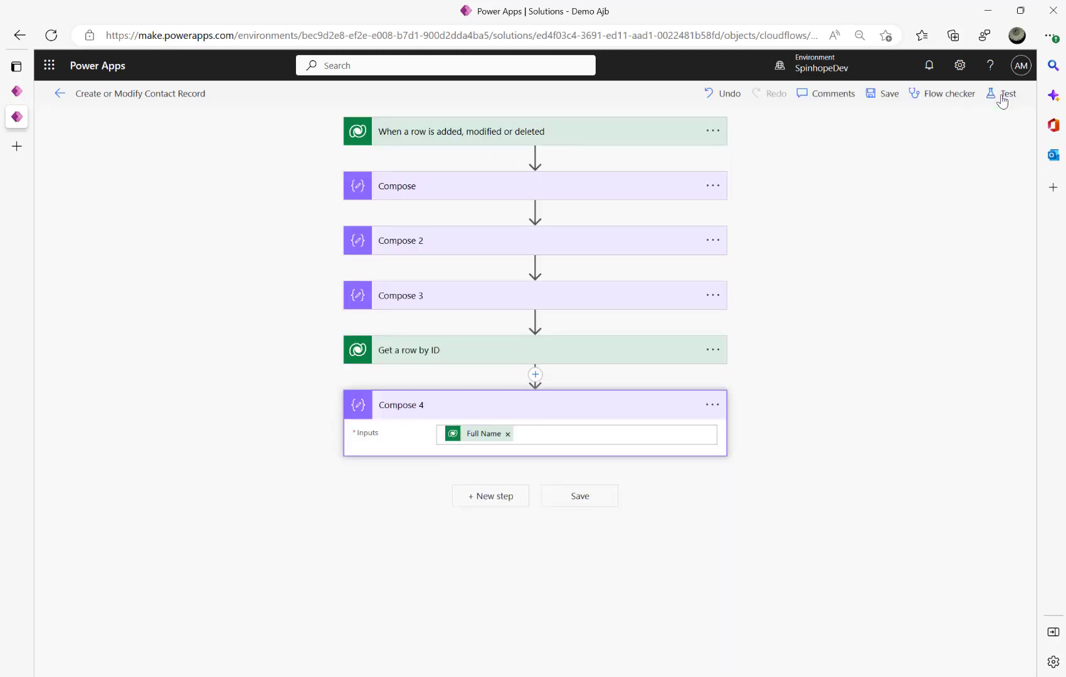
Open the most recent test run and show all of Get a row by ID's outputs.
left_click(59, 93)
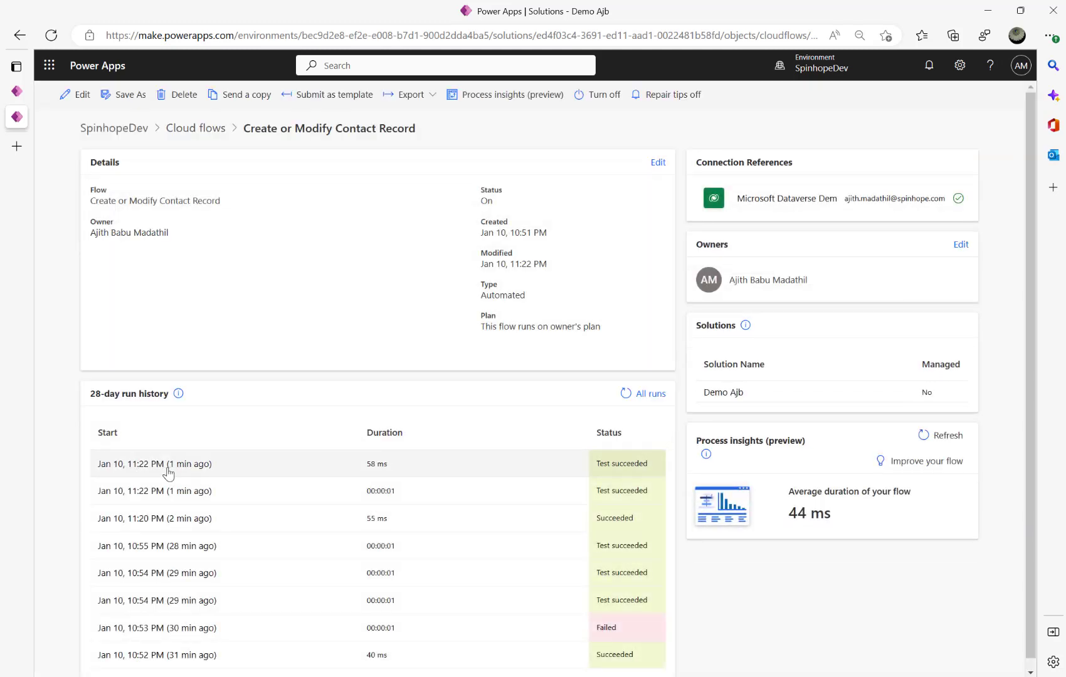
left_click(166, 469)
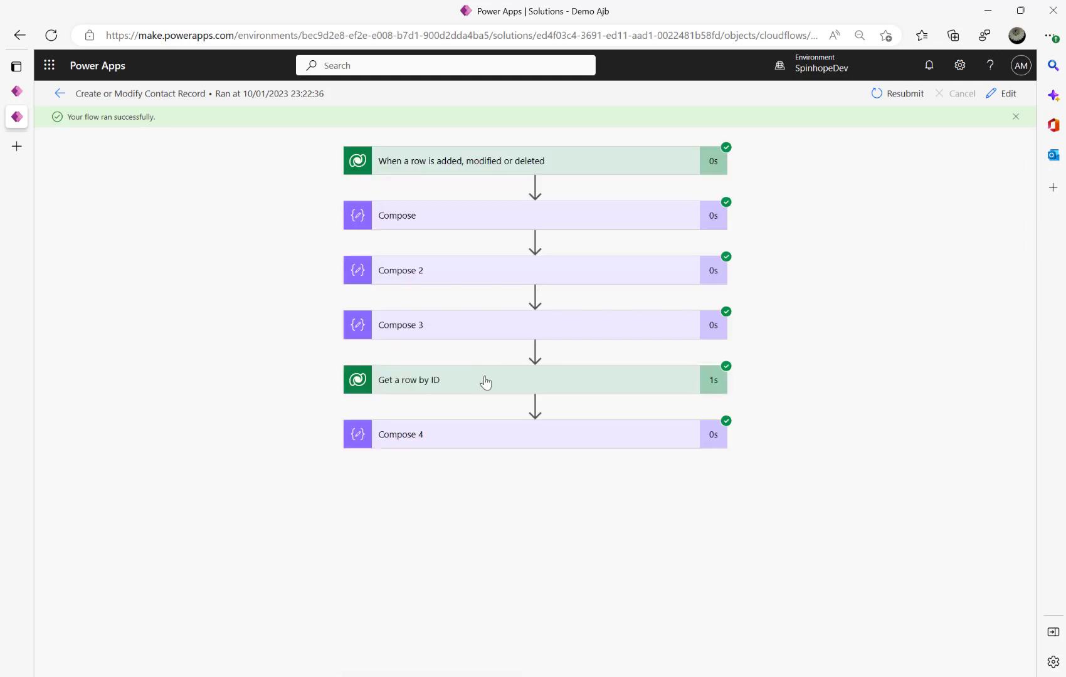
left_click(485, 381)
scroll(439, 502, "down", 3)
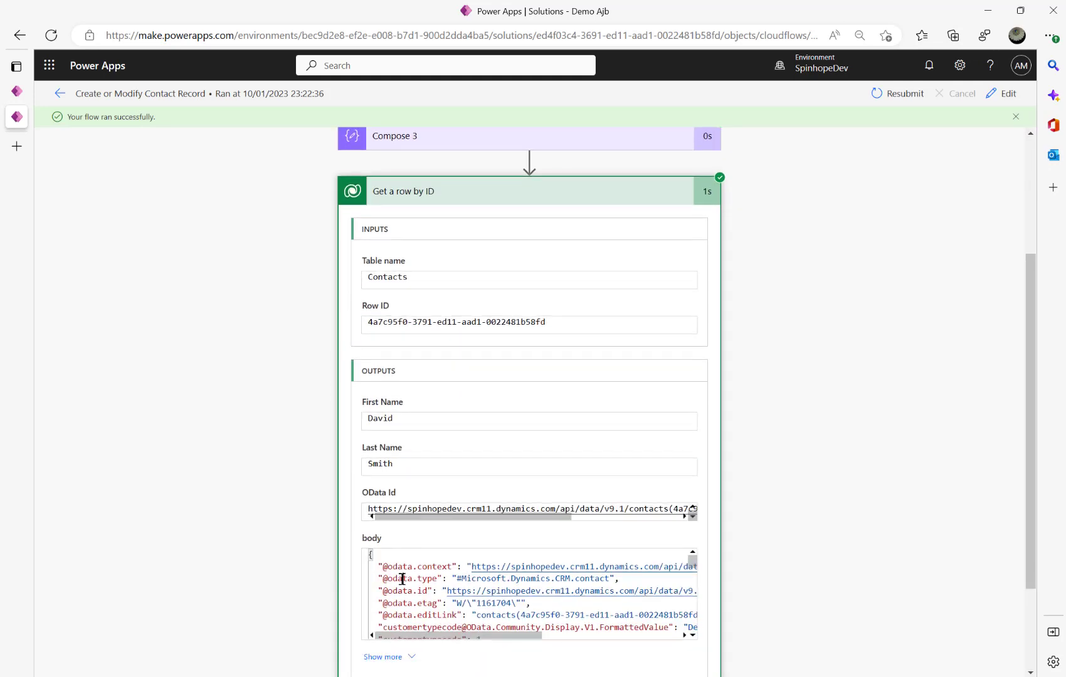
left_click(402, 578)
left_click(384, 657)
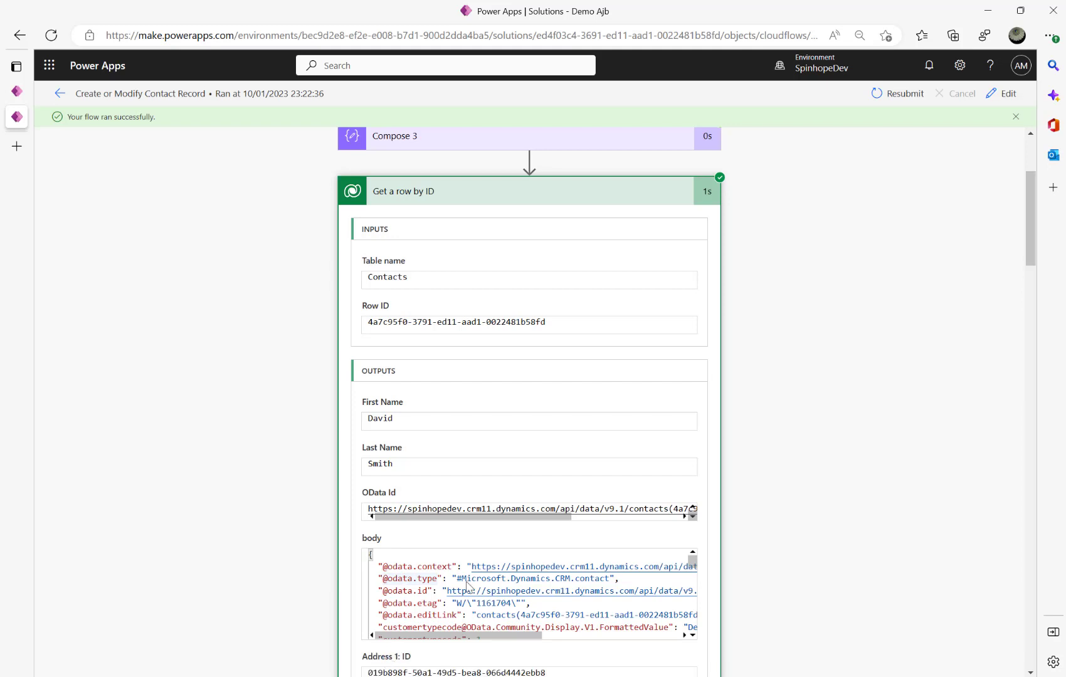
scroll(475, 565, "down", 3)
Copy the entire Get a row by ID JSON body into a new Notepad document.
key("ctrl+a")
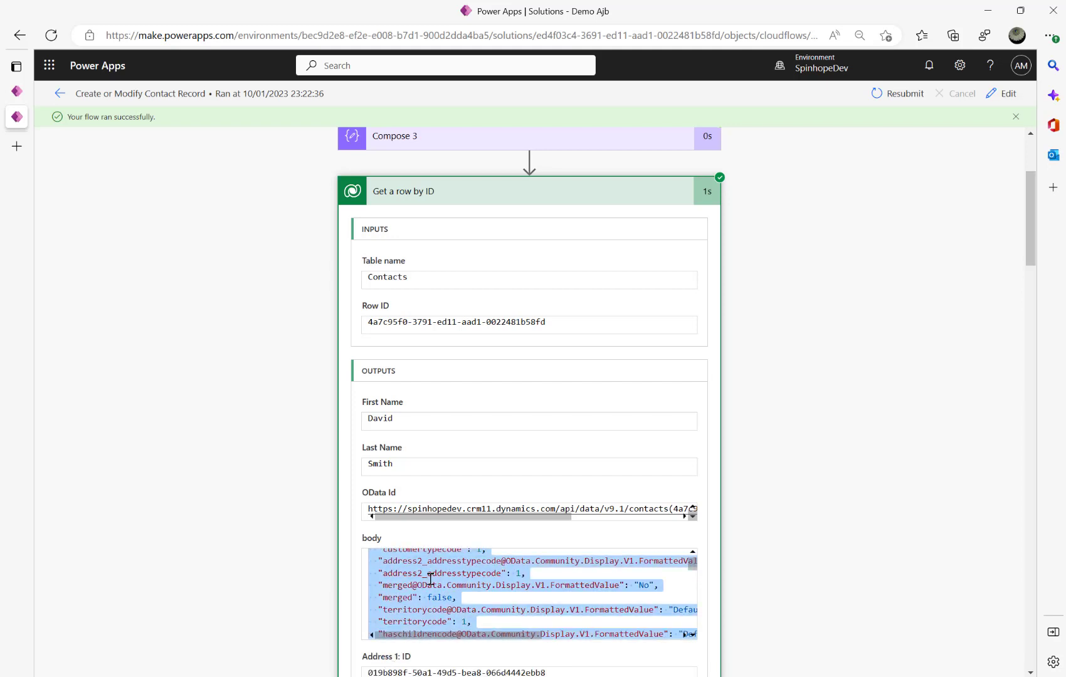
key("super+r")
key("Return")
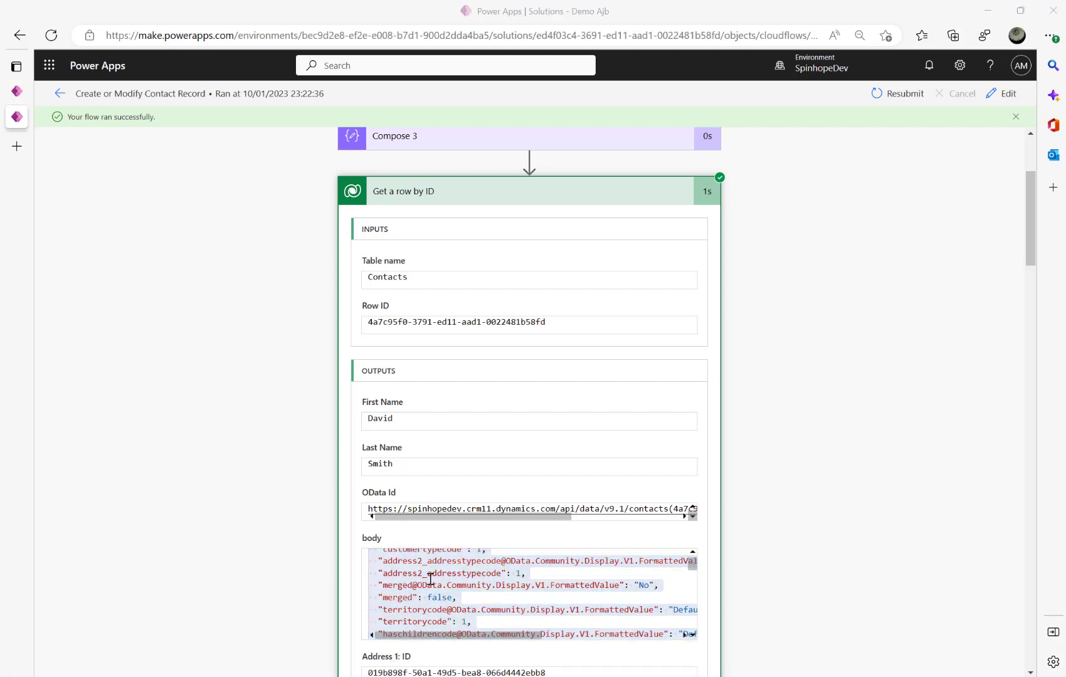
key("ctrl+v")
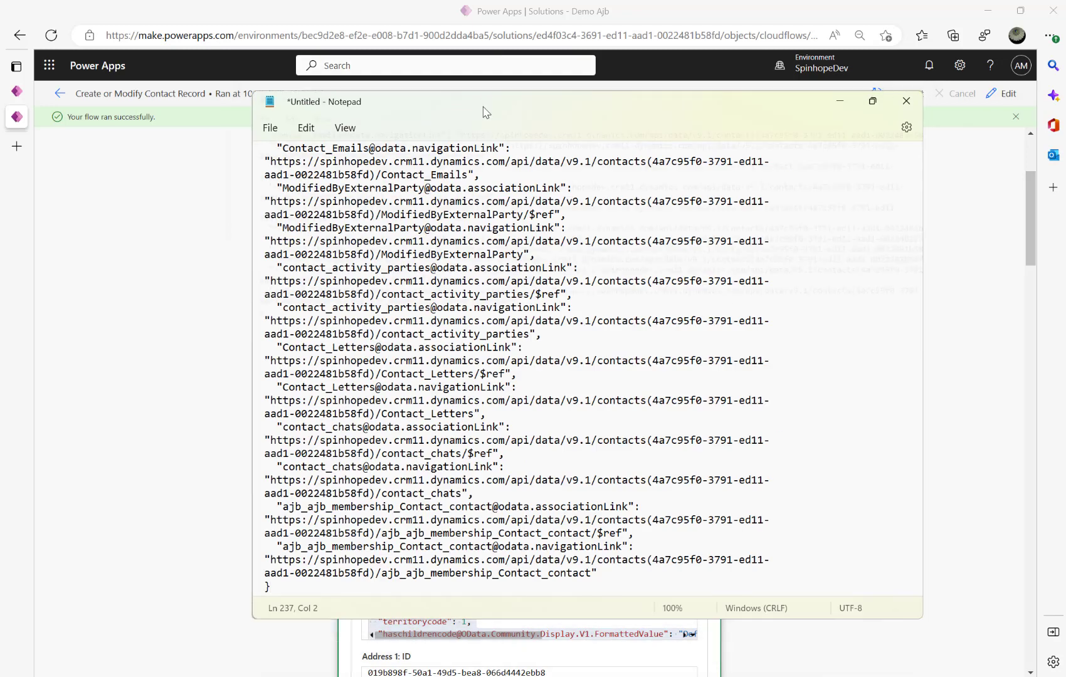
Maximize Notepad and search the pasted JSON for 'Cu' to find the currency fields.
double_click(486, 112)
scroll(377, 224, "up", 20)
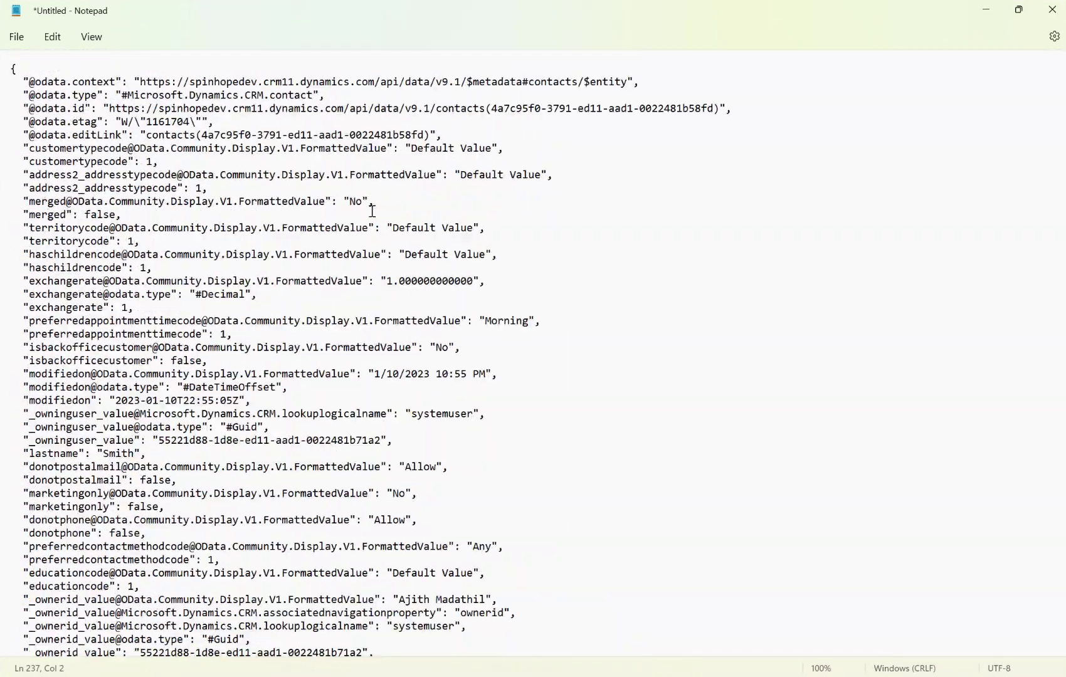
left_click(272, 111)
key("ctrl+f")
type("Currenc")
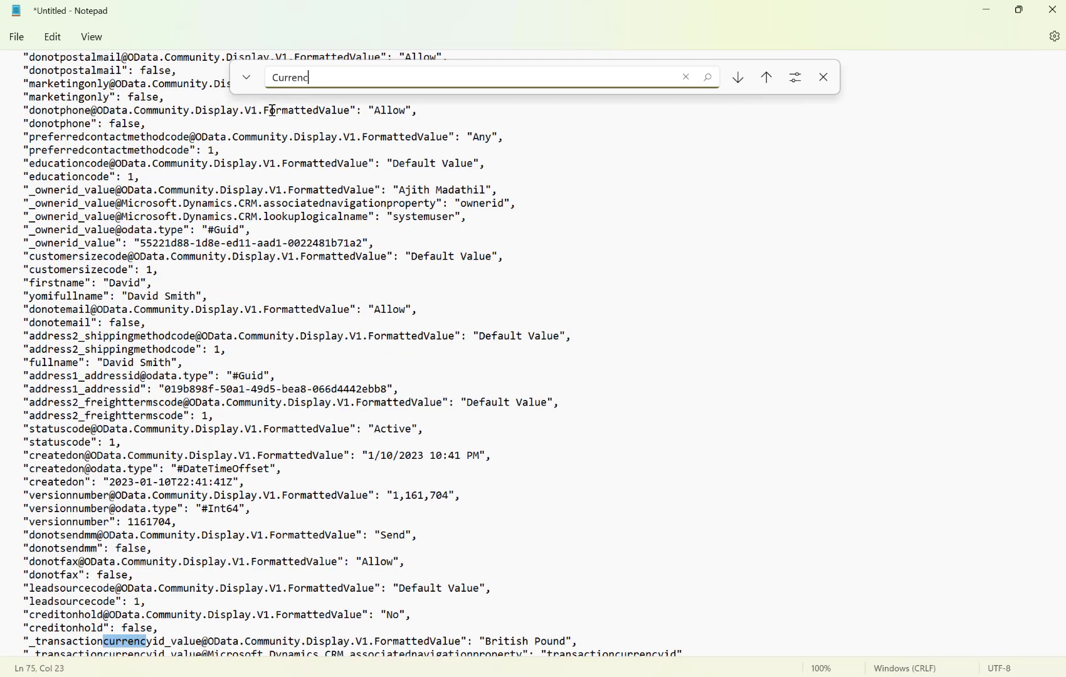
scroll(283, 510, "down", 5)
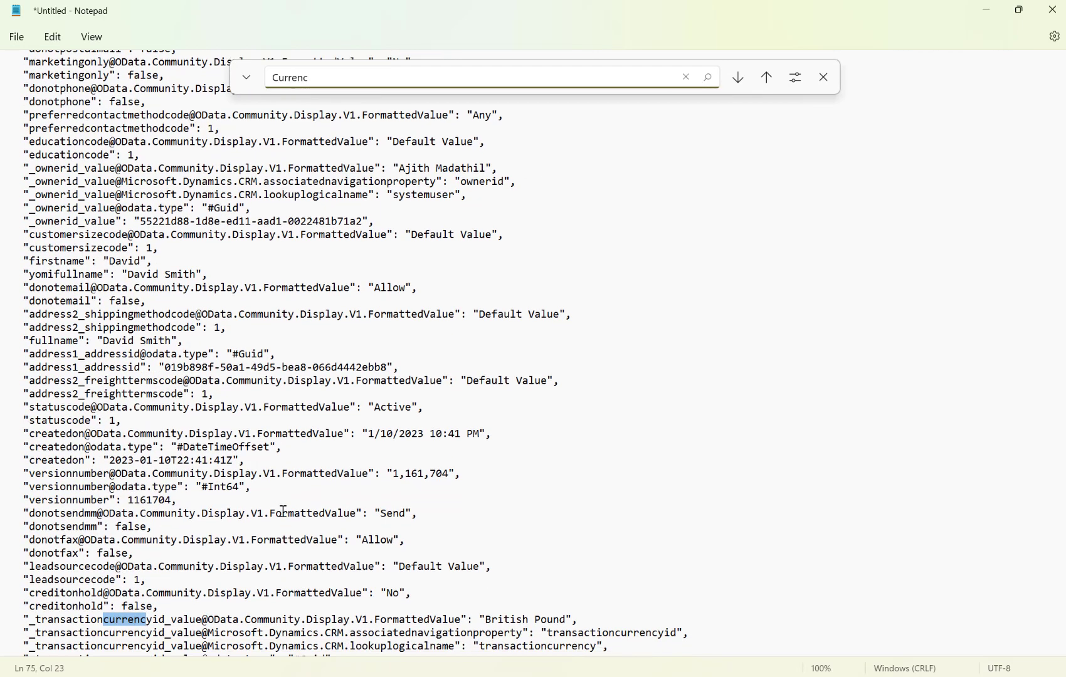
Highlight the _transactioncurrencyid_value lines, including the FormattedValue key whose value is British Pound.
left_click_drag(19, 443, 598, 443)
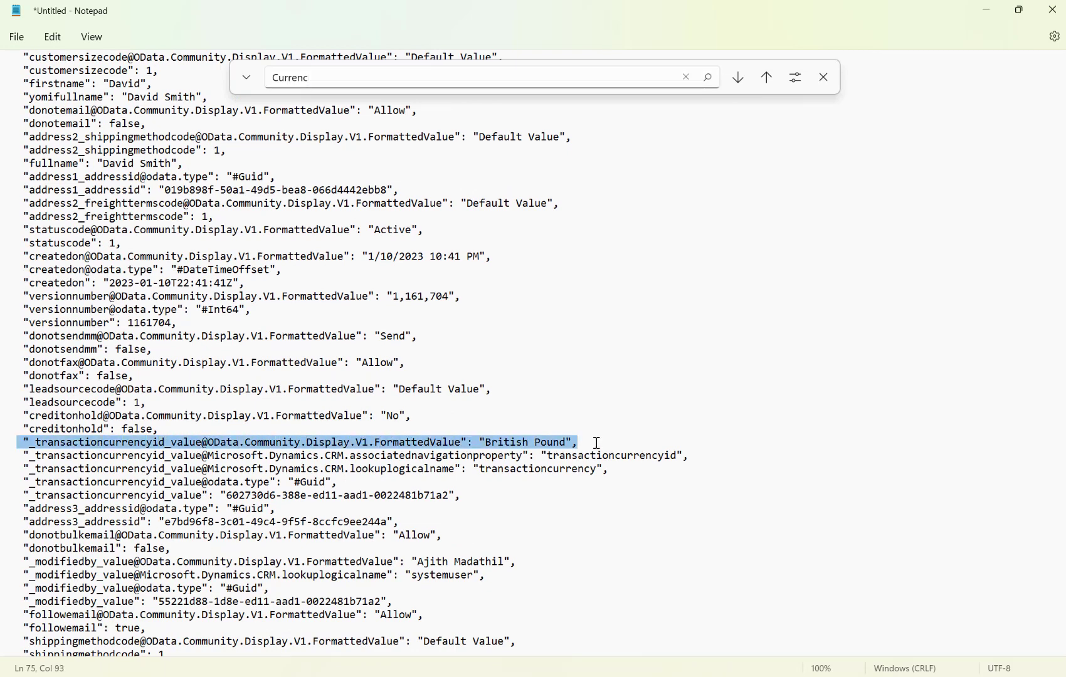
left_click_drag(487, 443, 565, 439)
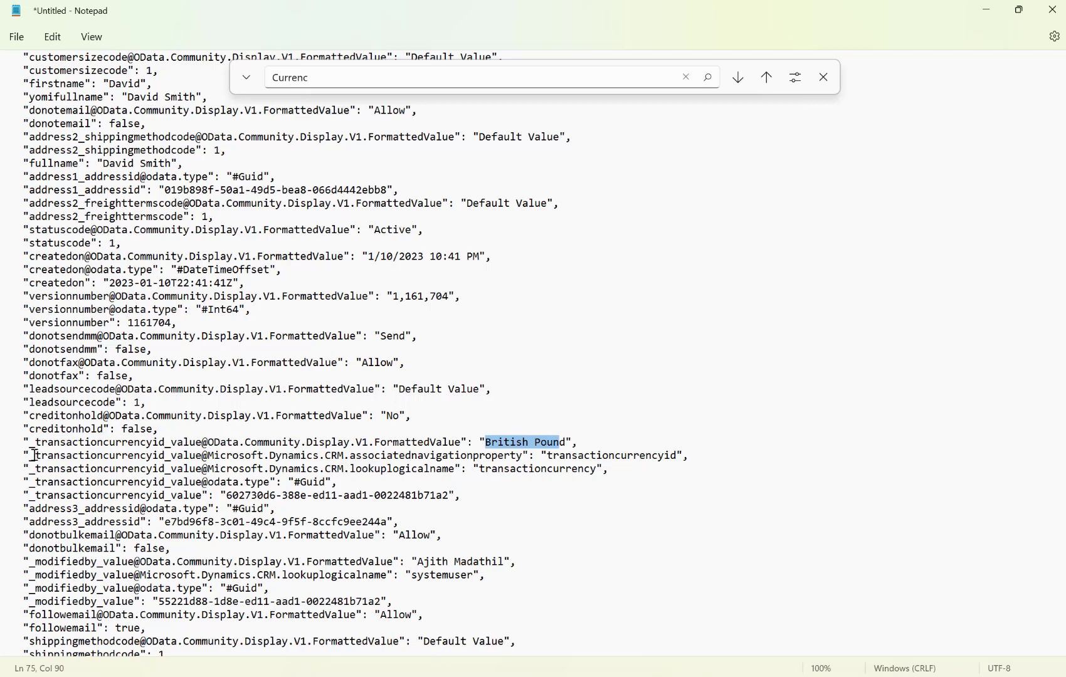
left_click_drag(34, 456, 586, 458)
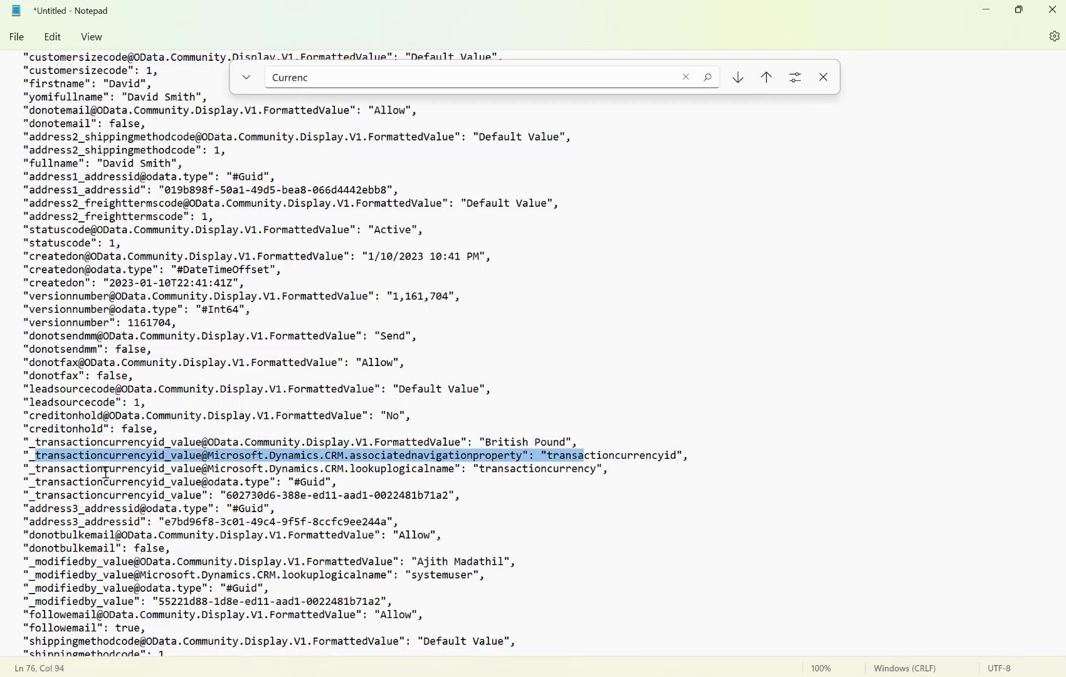
left_click_drag(105, 473, 505, 475)
left_click_drag(74, 481, 383, 496)
left_click(171, 500)
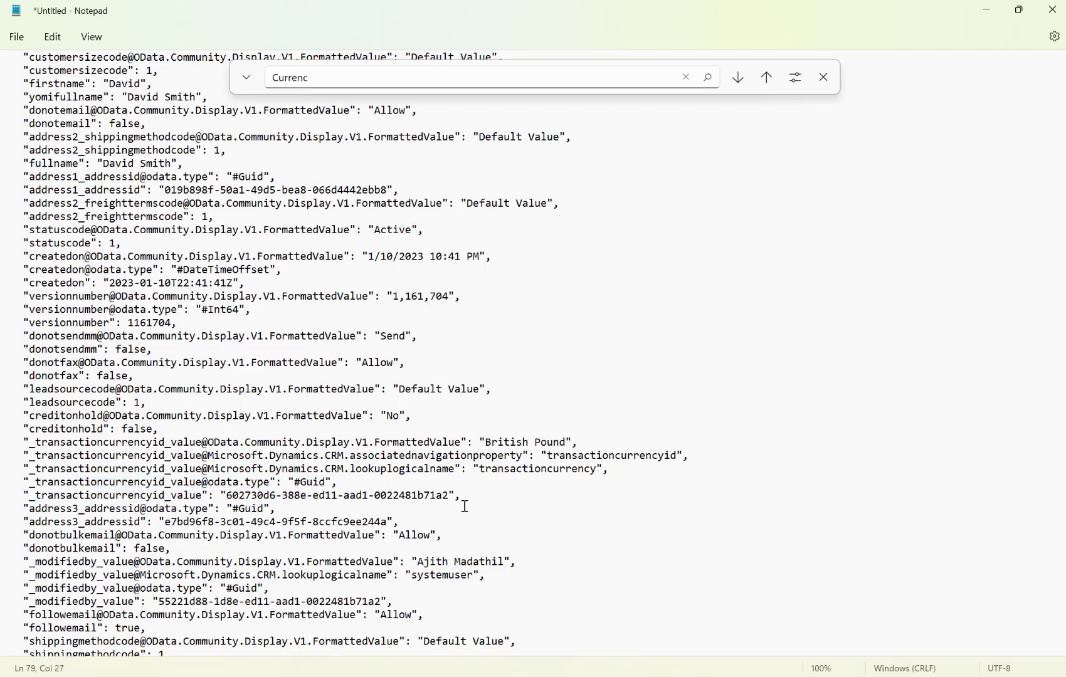
left_click_drag(461, 495, 461, 446)
key("ctrl+c")
left_click(40, 445)
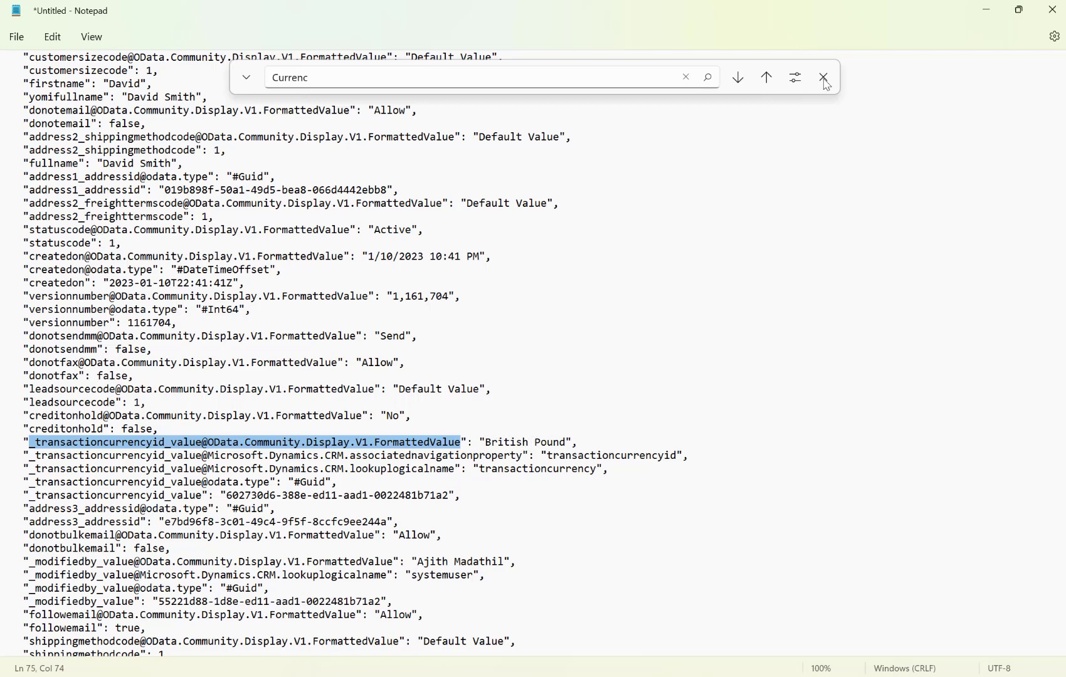
Delete the Compose, Compose 2 and Compose 3 steps, then expand Compose 4 to check its inputs.
left_click(988, 10)
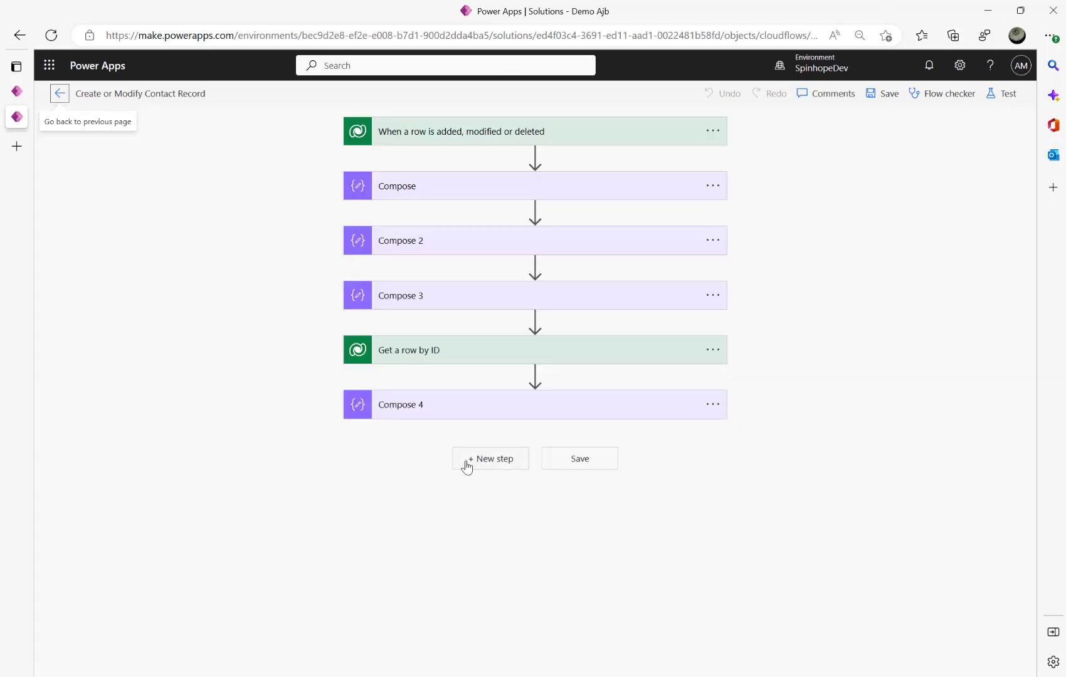
left_click(709, 187)
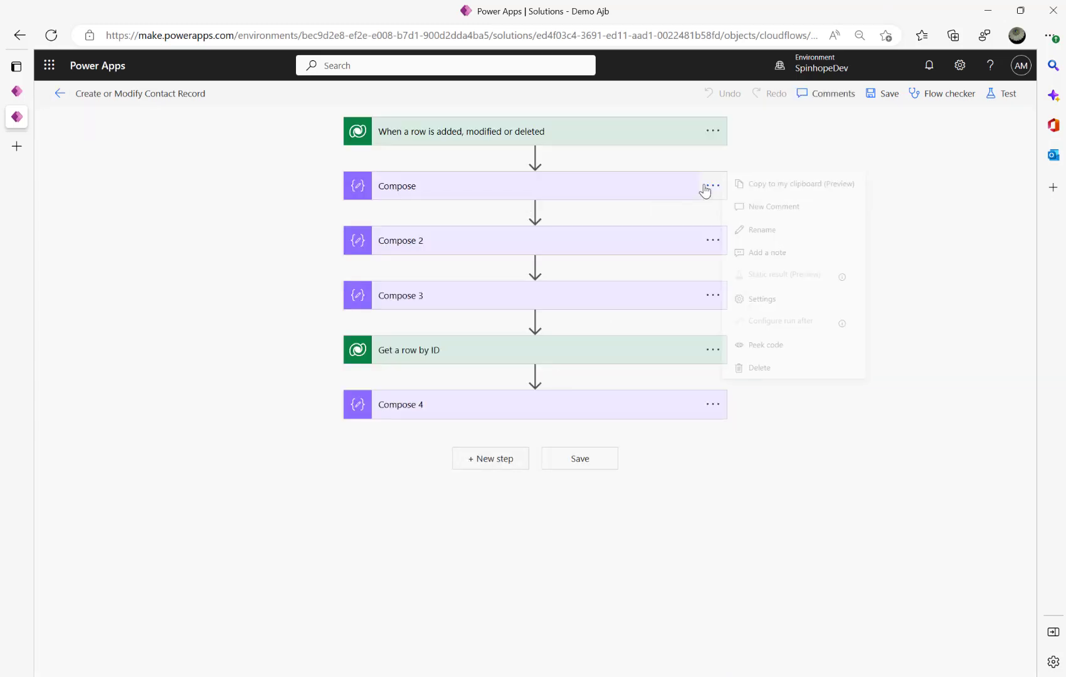
left_click(753, 369)
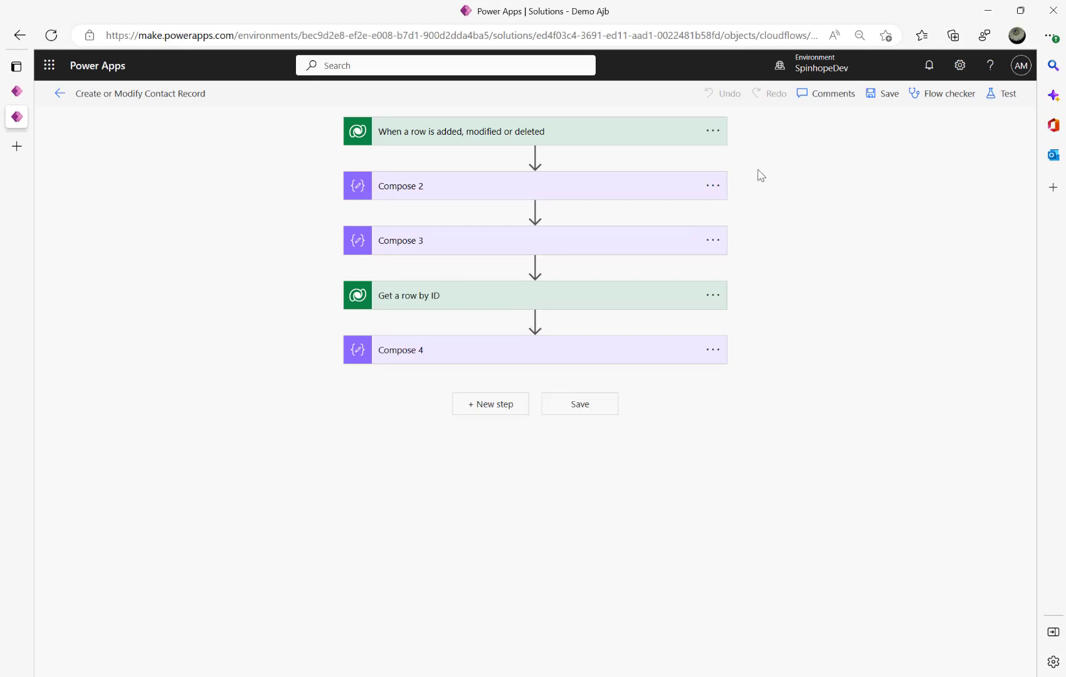
left_click(712, 186)
left_click(765, 368)
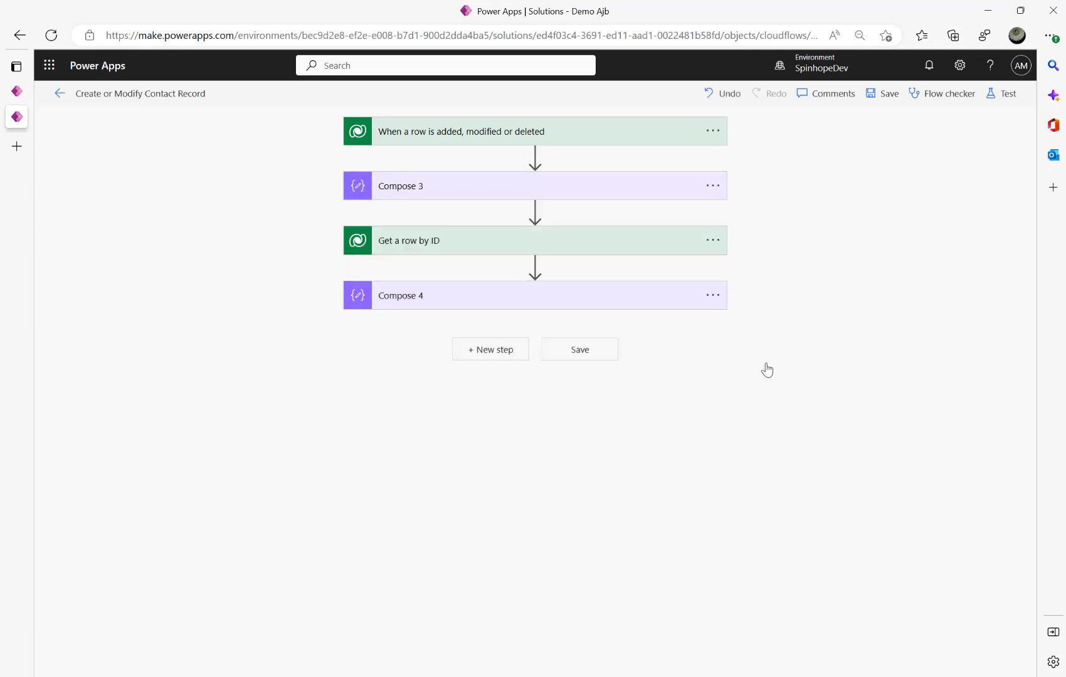
left_click(713, 188)
left_click(783, 369)
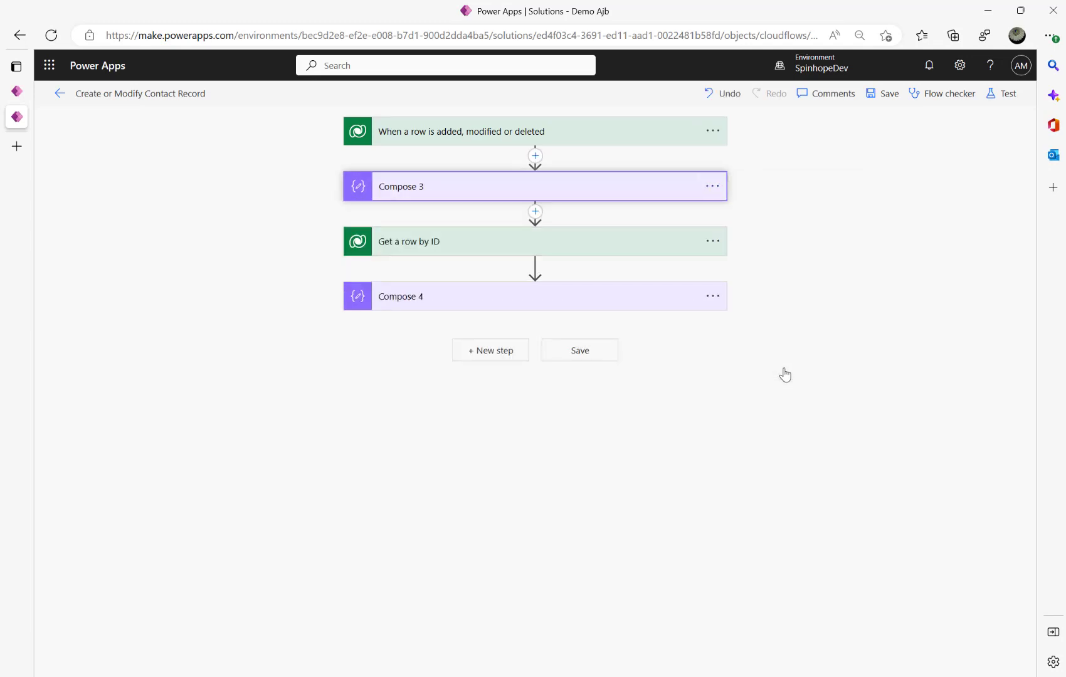
left_click(443, 243)
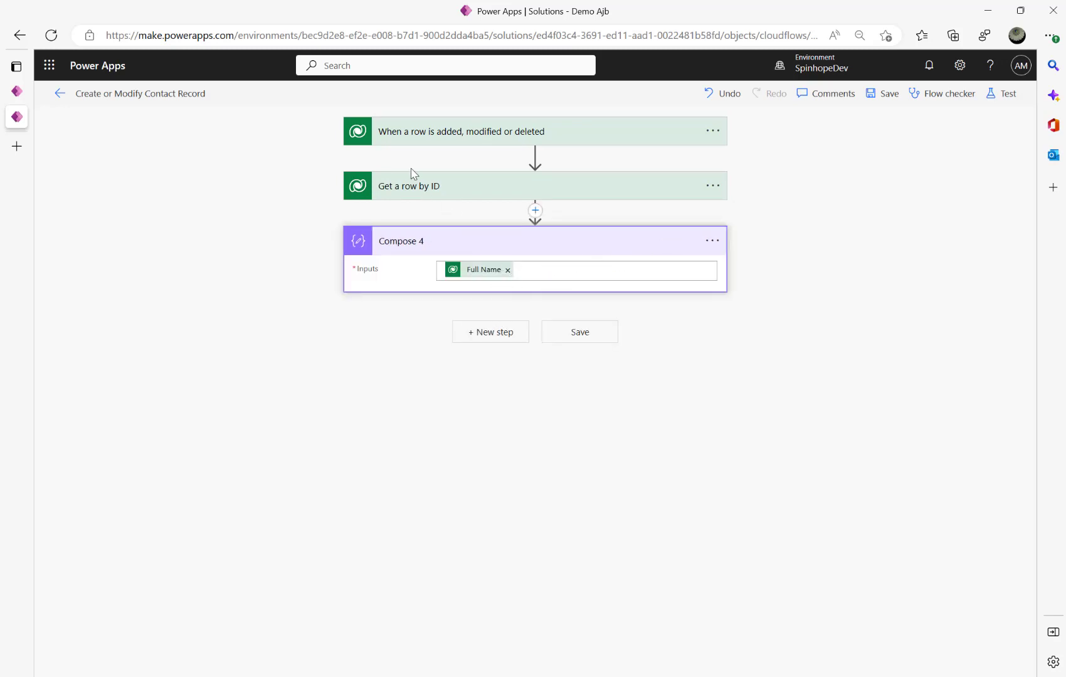
Add a Compose step after Compose 4 holding the currency FormattedValue key, then peek at Compose 4's code.
left_click(507, 337)
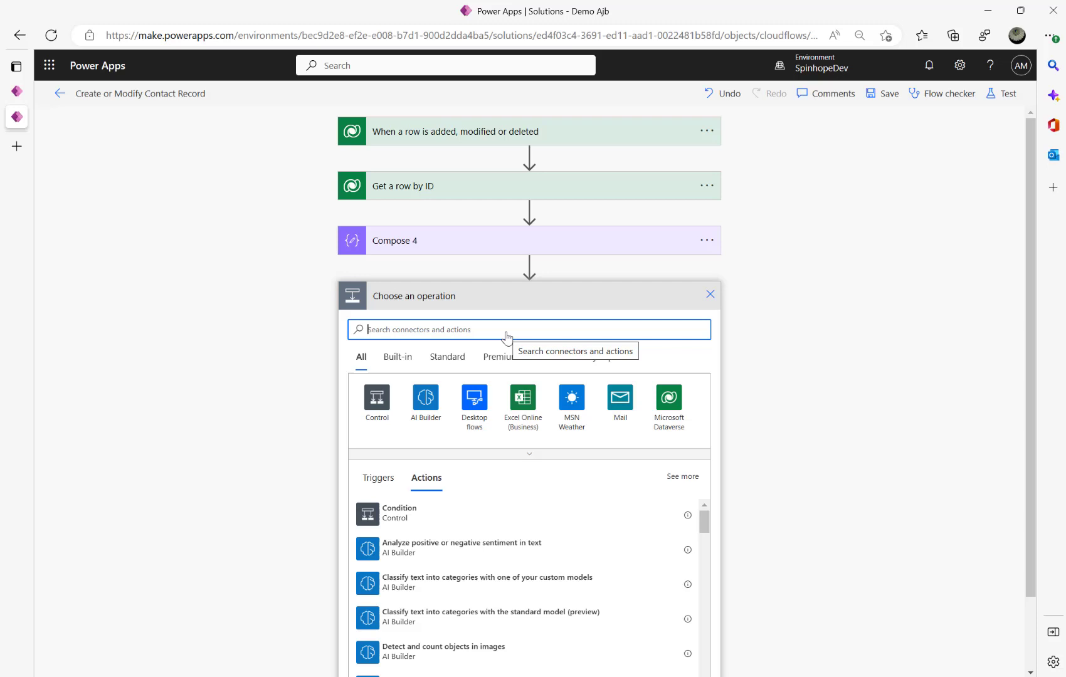
type("compose")
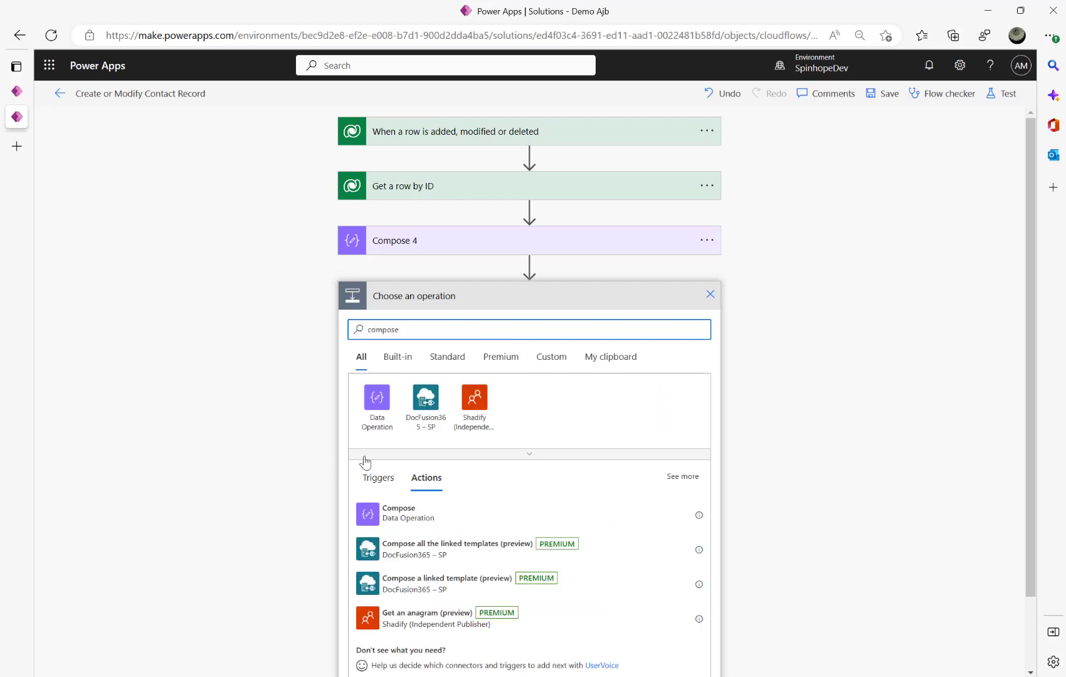
left_click(392, 515)
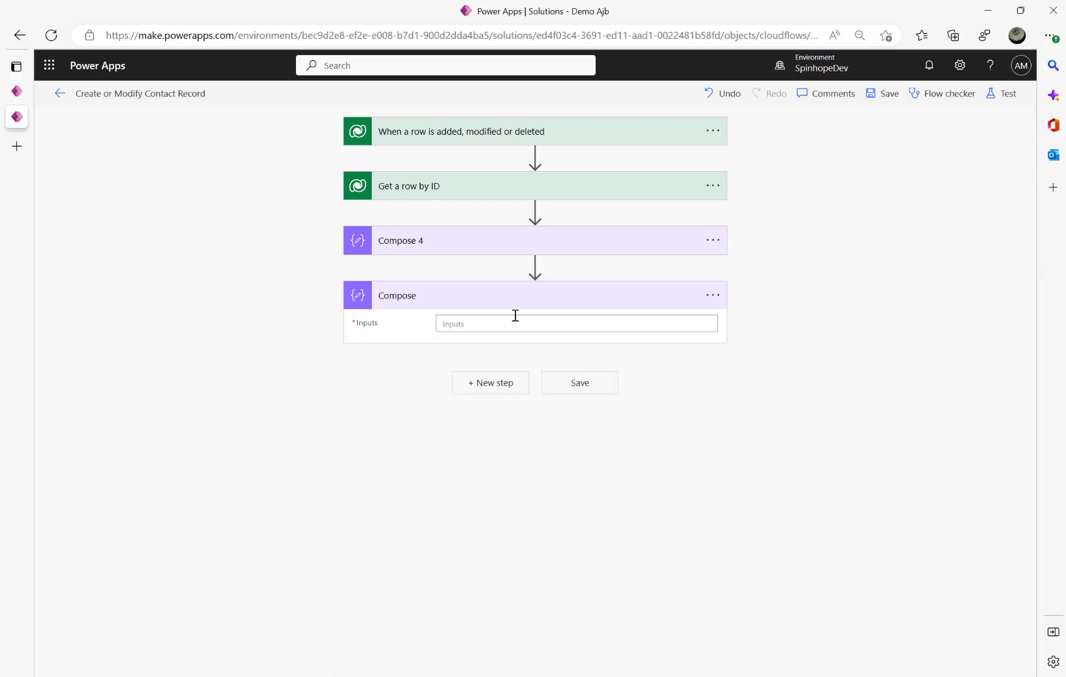
left_click(515, 319)
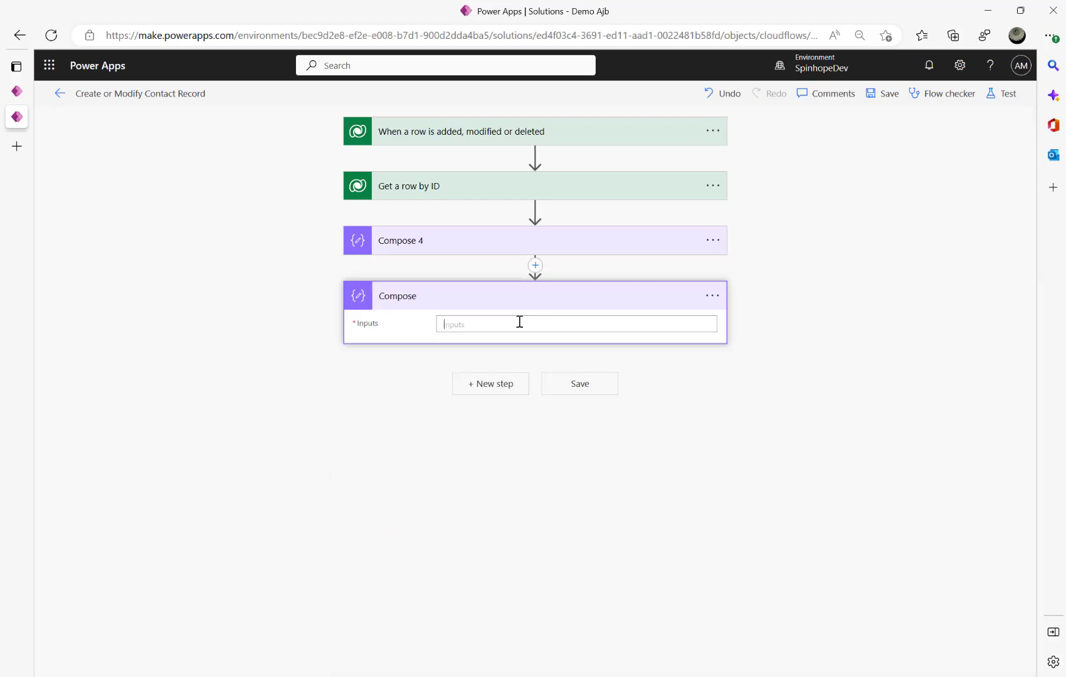
left_click(431, 245)
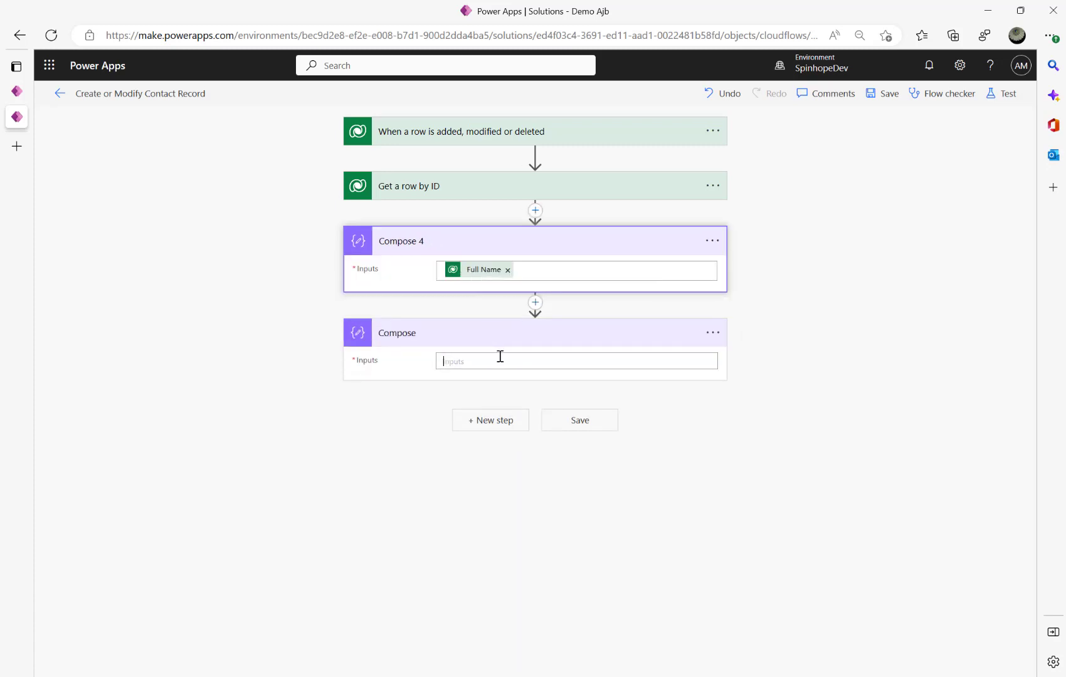
key("ctrl+v")
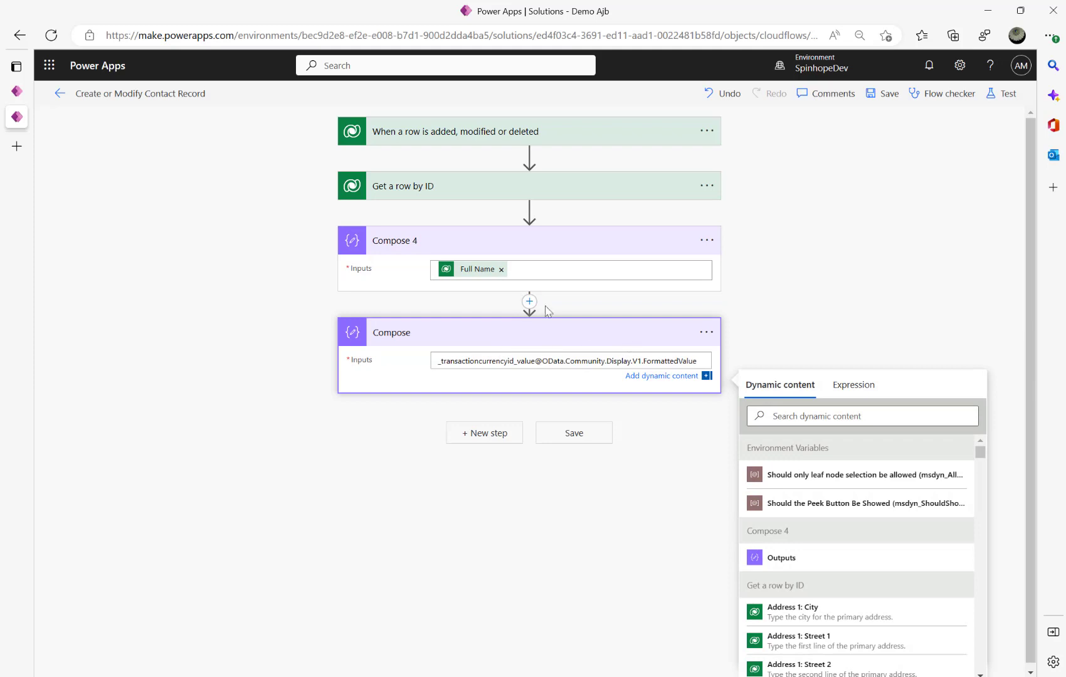
left_click(707, 240)
left_click(766, 401)
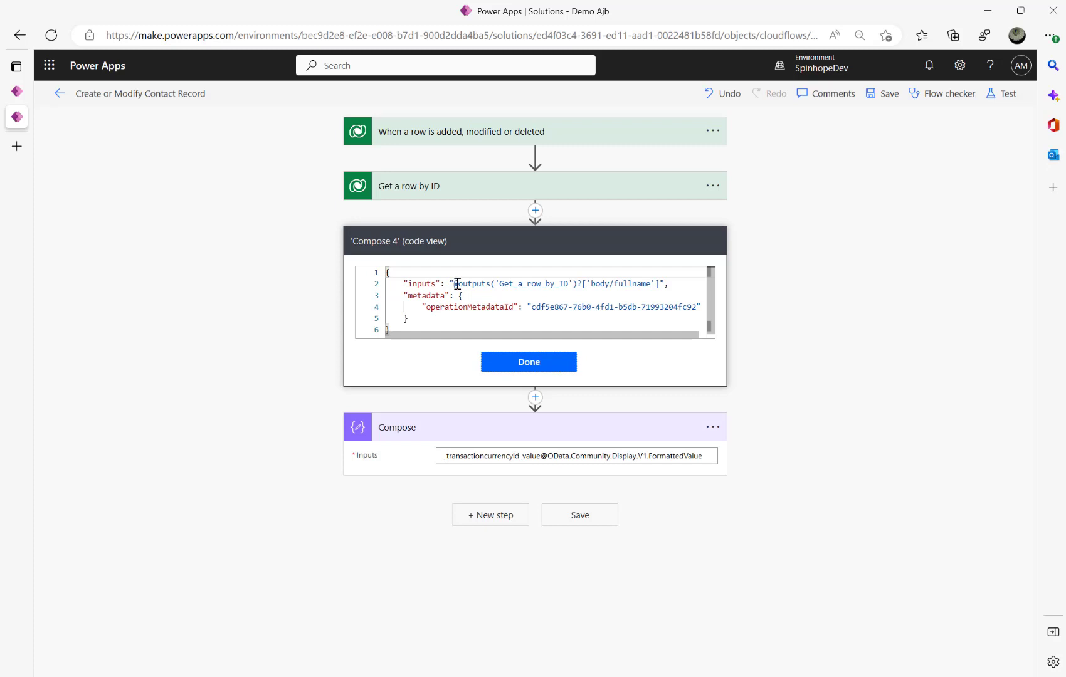
Copy Compose 4's Full Name outputs() expression from its code view into the new Compose inputs.
left_click_drag(457, 284, 614, 286)
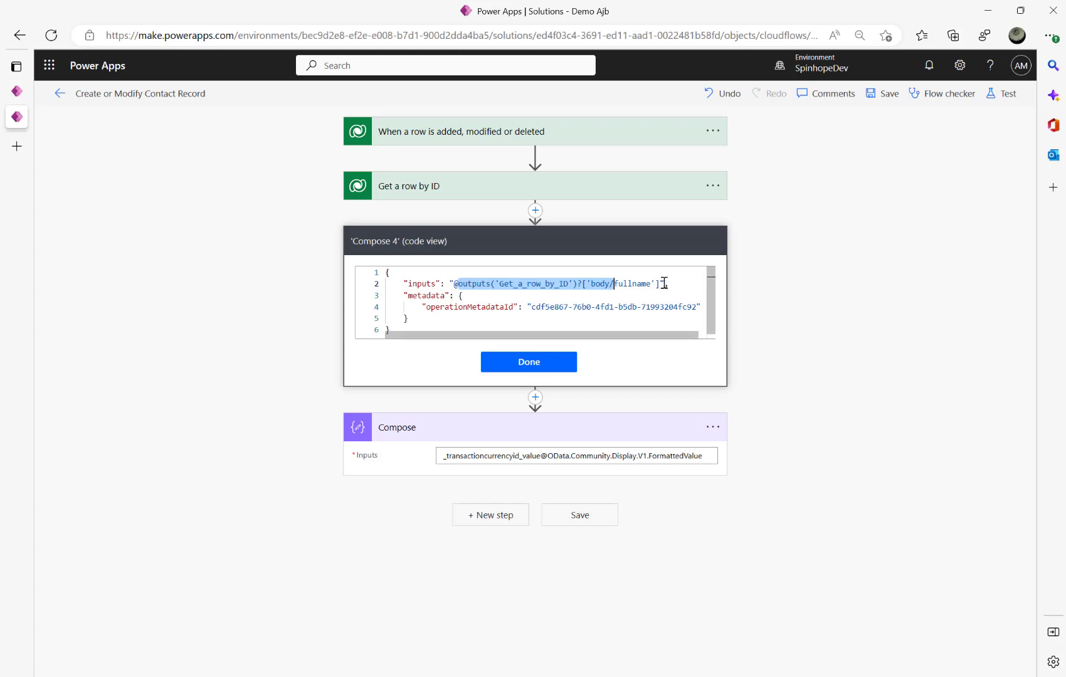
left_click_drag(661, 286, 661, 286)
left_click(533, 367)
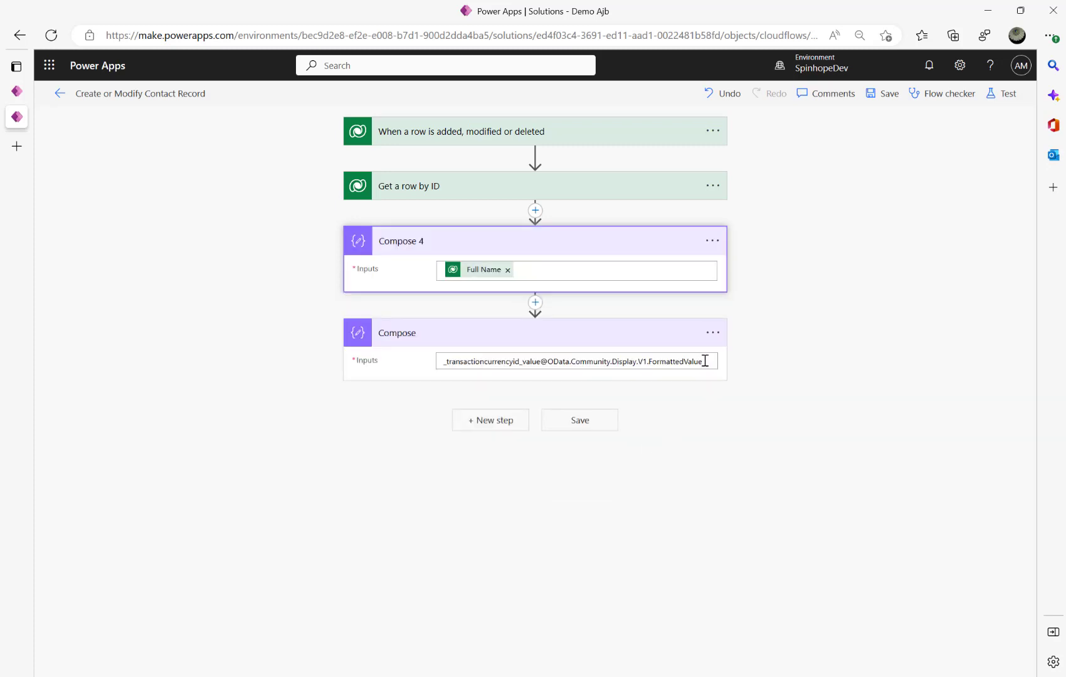
left_click(705, 361)
key("Return")
key("Return")
key("Return")
key("Return")
key("Return")
type("outputs('Get_a_row_by_ID')?['body/fullname']")
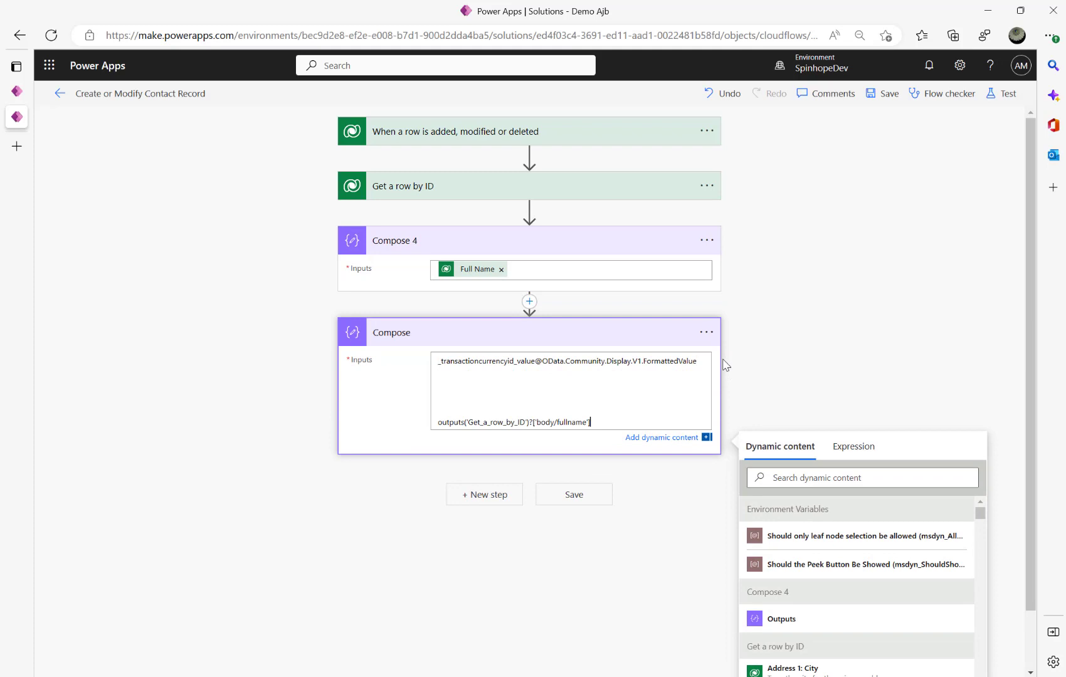
key("Return")
key("Return")
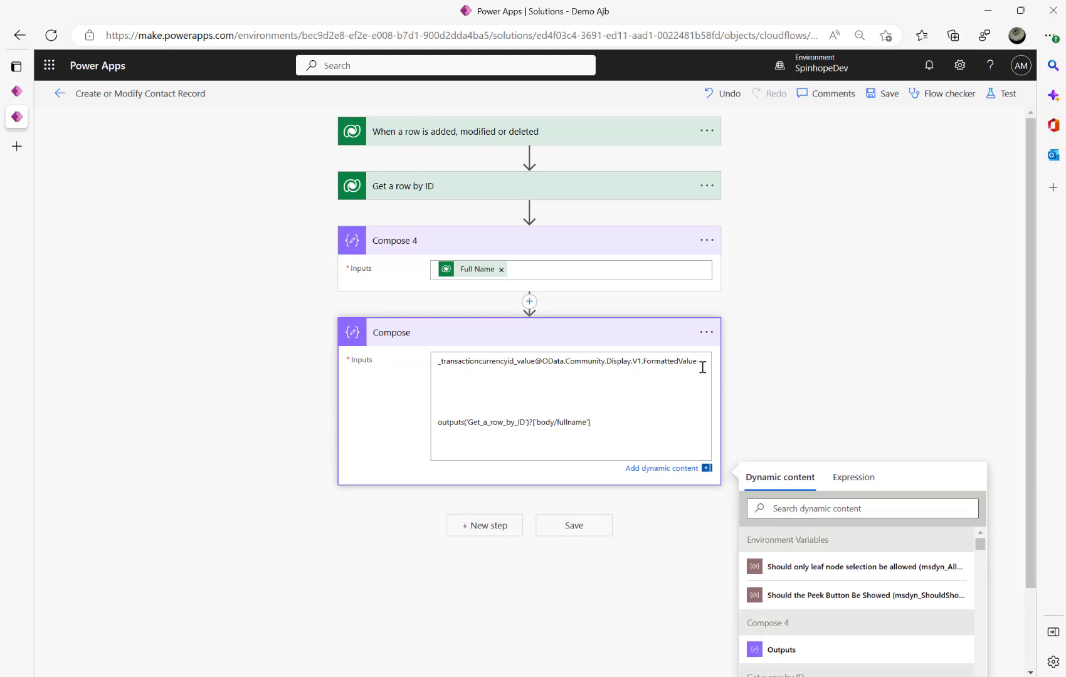
Replace fullname with the currency field key and cut the finished expression from the inputs.
left_click_drag(703, 367, 394, 367)
key("ctrl+c")
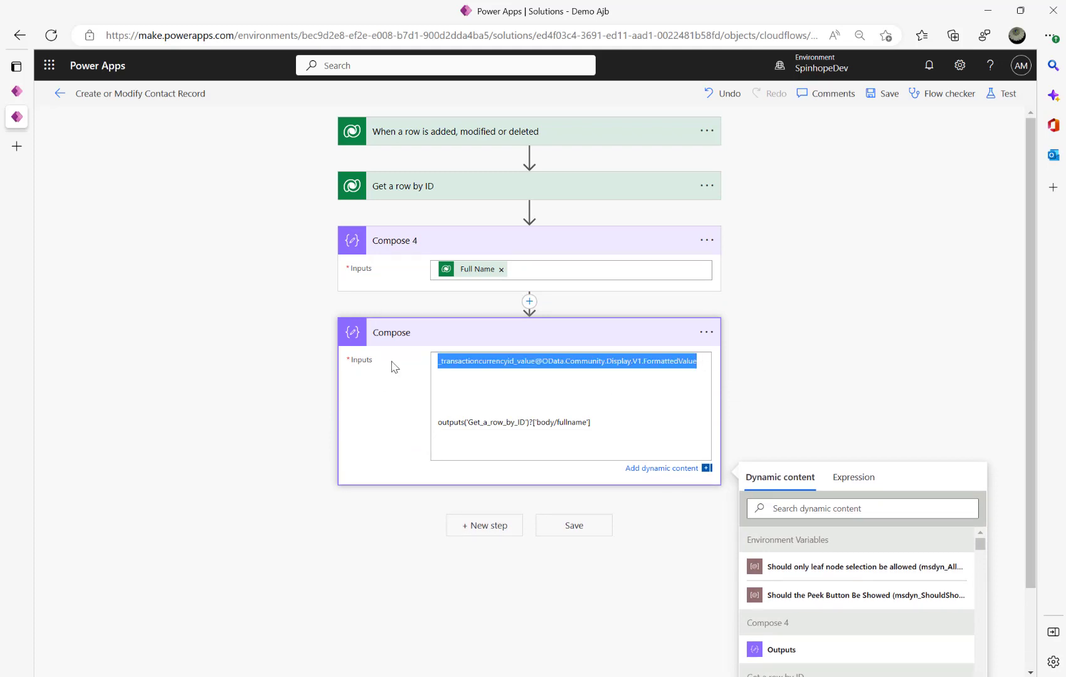
key("BackSpace")
double_click(574, 421)
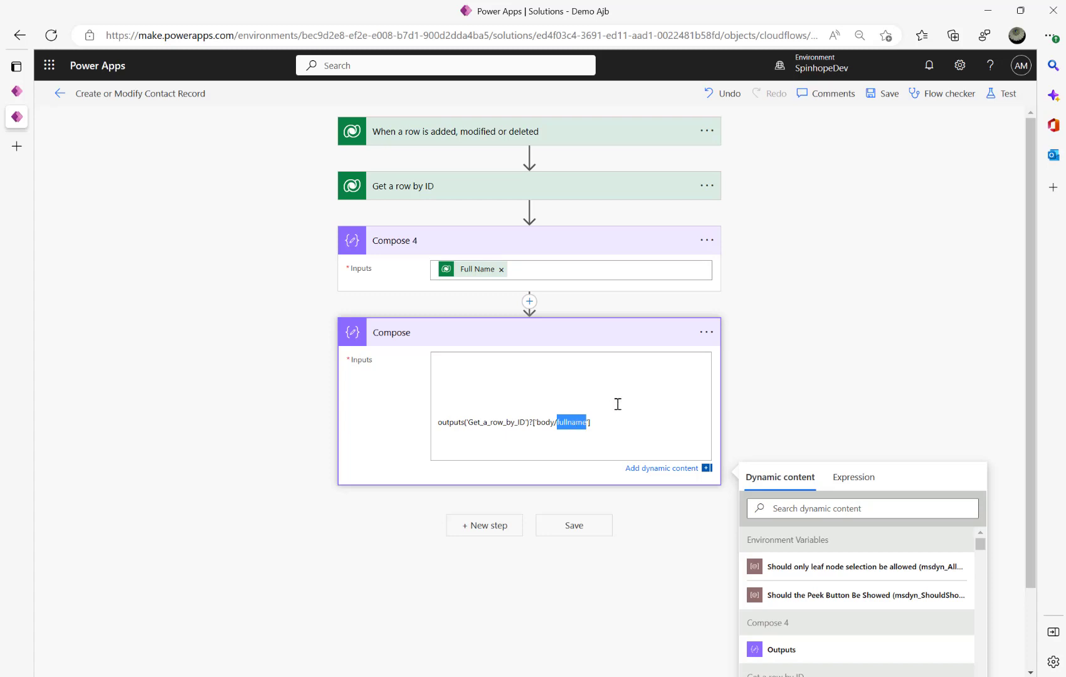
key("ctrl+v")
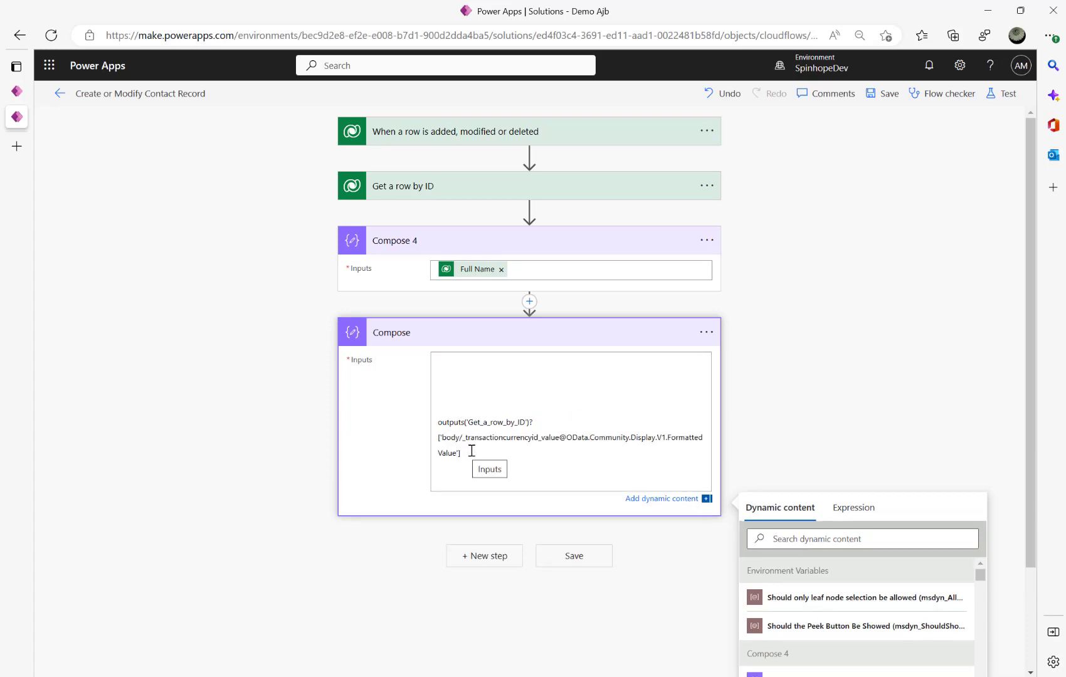
left_click_drag(472, 450, 424, 432)
key("ctrl+x")
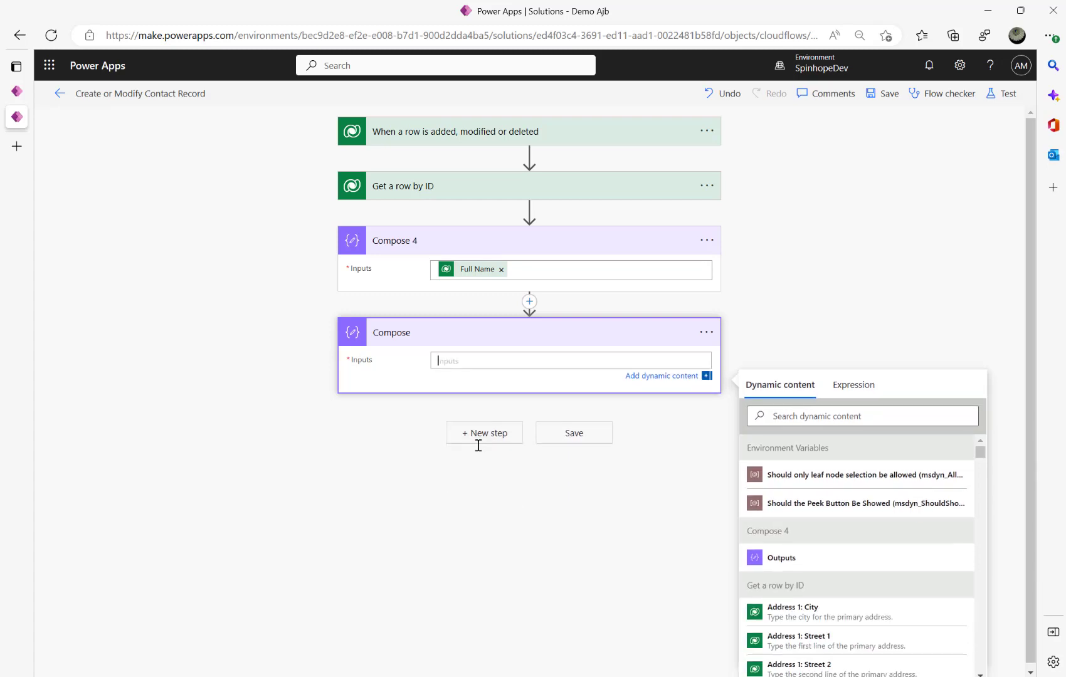
Set the Compose input to the currency FormattedValue expression through the expression editor.
left_click(854, 384)
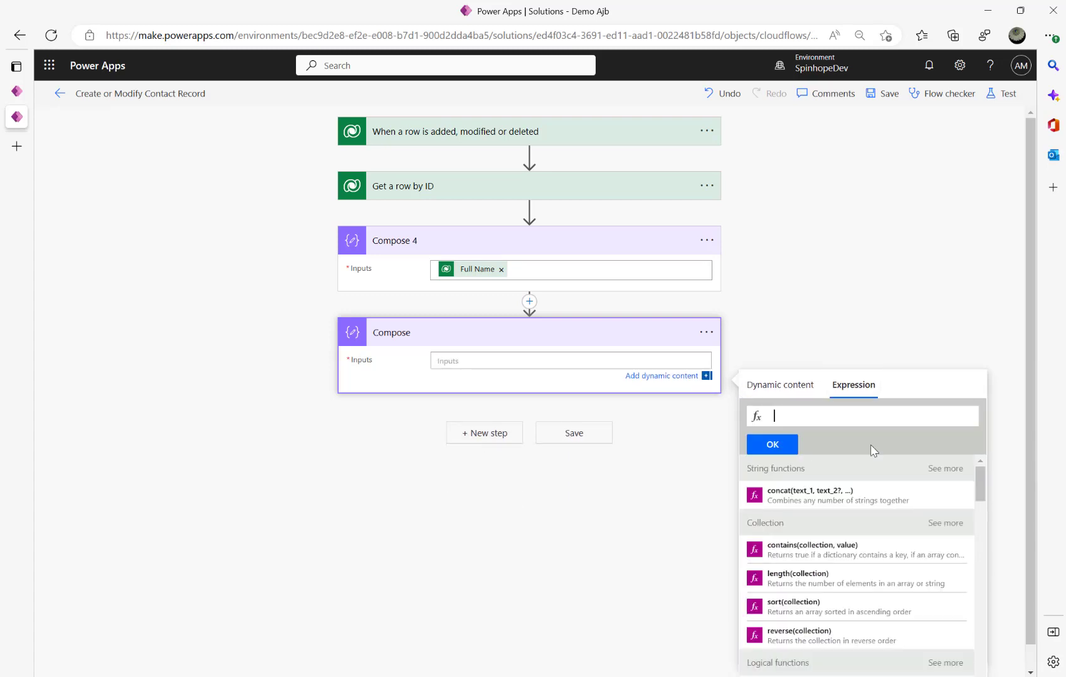
key("ctrl+v")
left_click(766, 446)
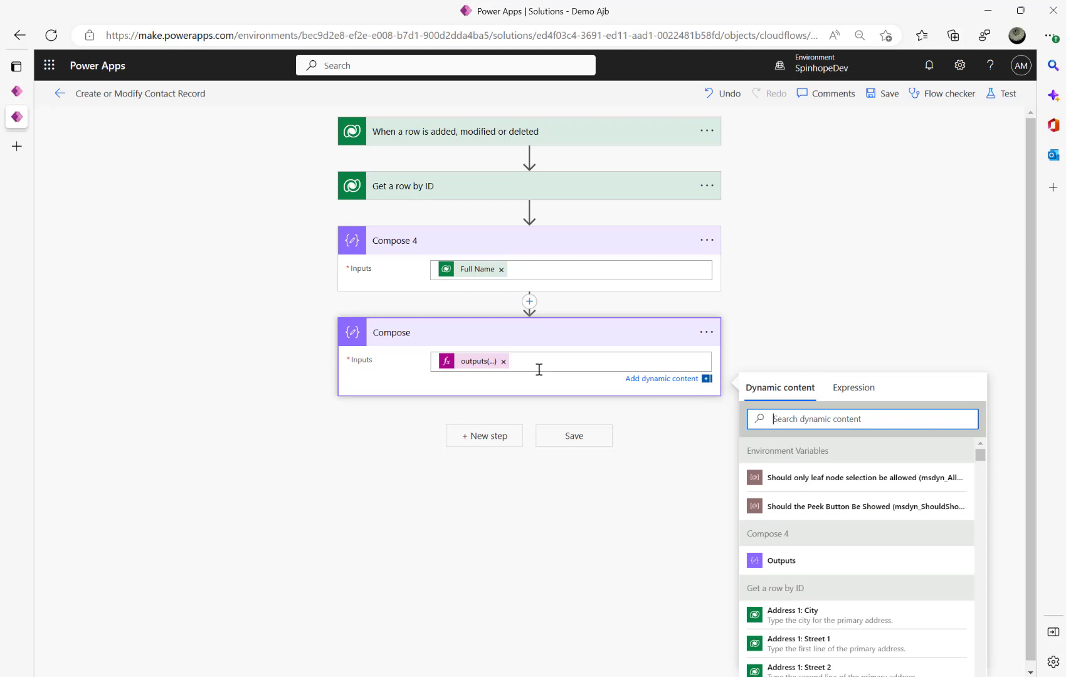
left_click(746, 348)
Add a note to the Compose step containing the same currency expression.
left_click(712, 333)
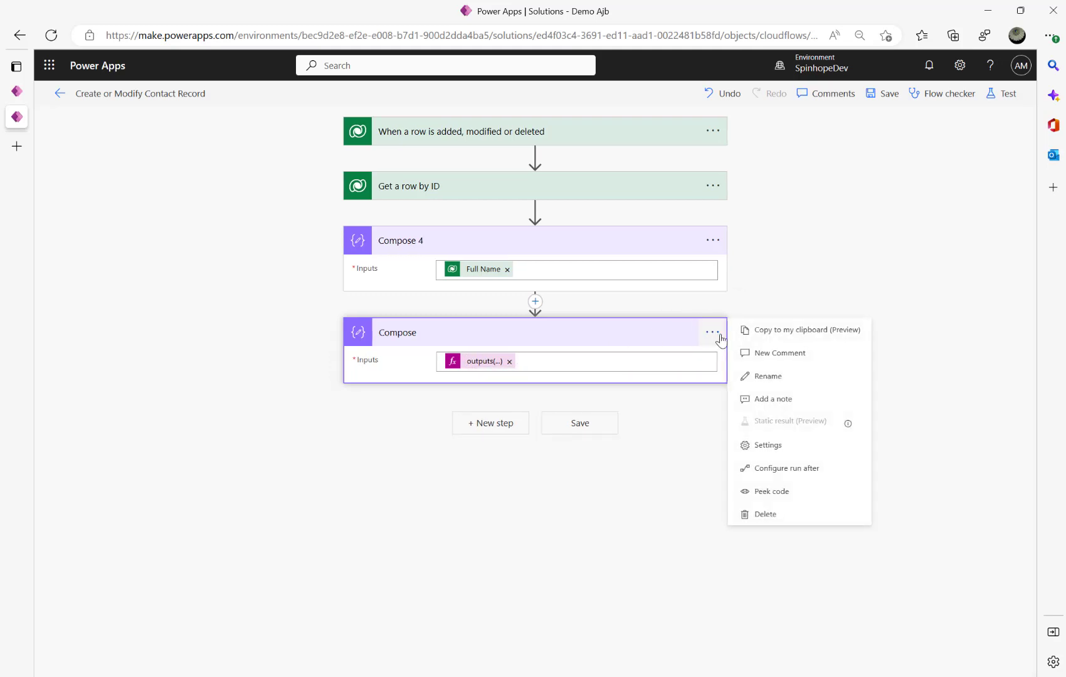
left_click(781, 402)
key("ctrl+v")
left_click(260, 404)
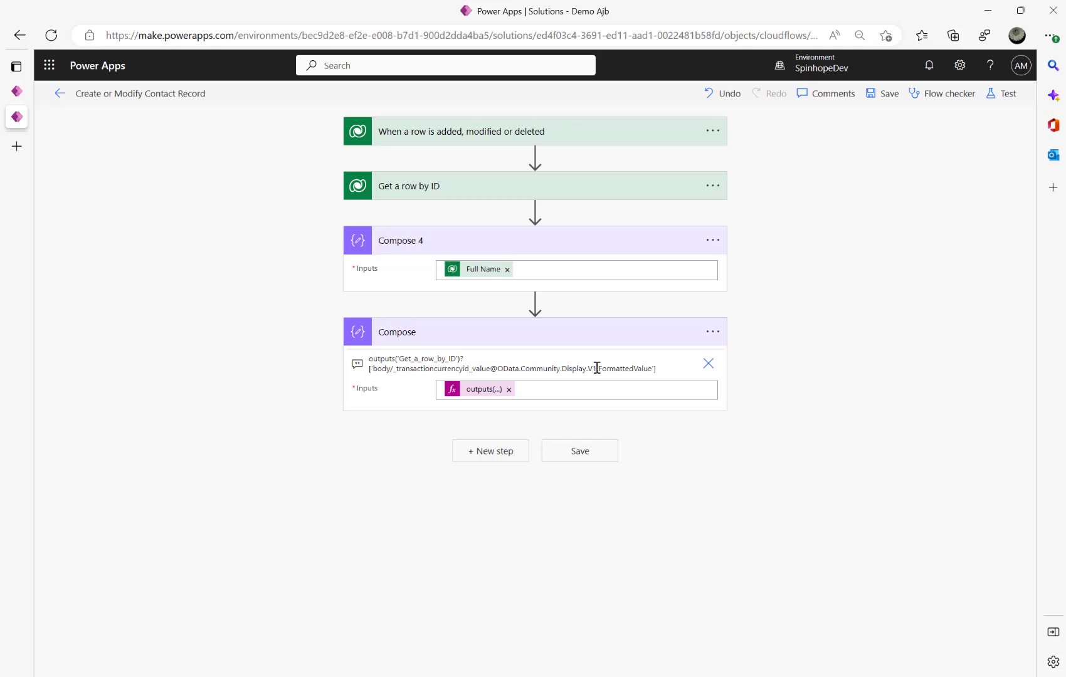
Save and test the flow automatically, replaying the latest Test Succeeded trigger.
left_click(998, 94)
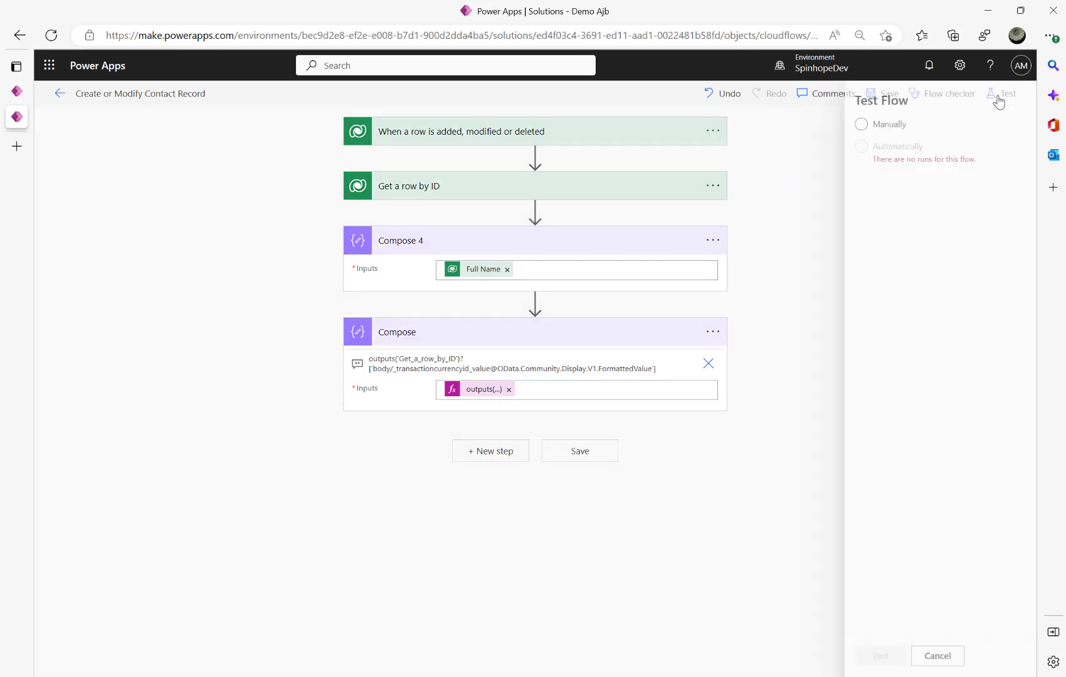
left_click(888, 162)
left_click(887, 181)
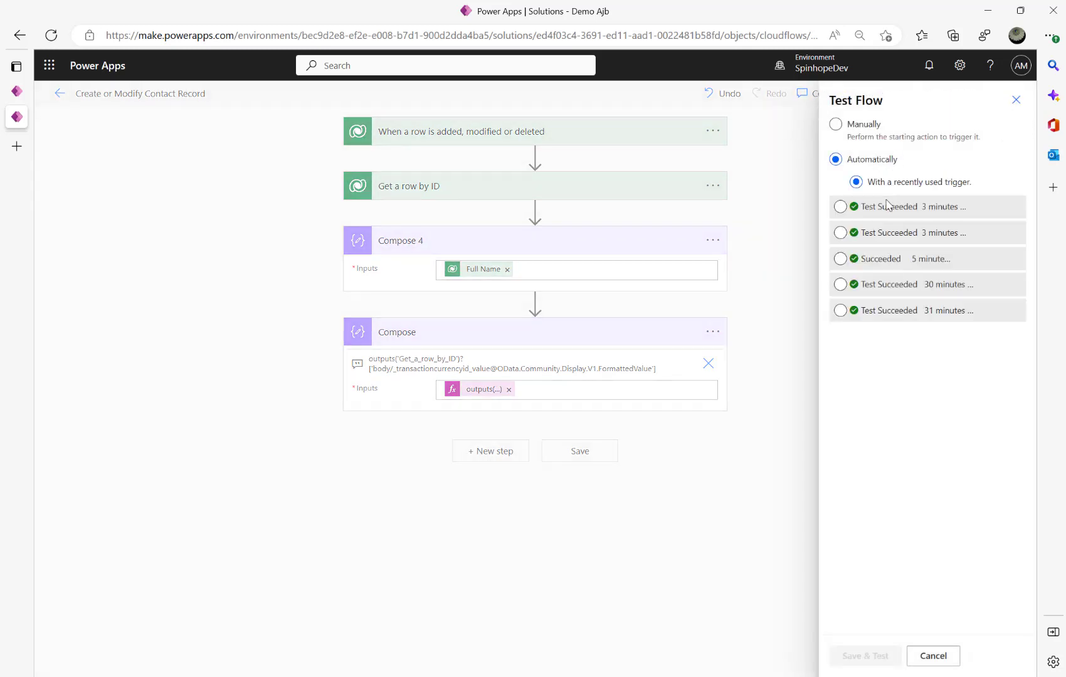
left_click(882, 211)
left_click(861, 660)
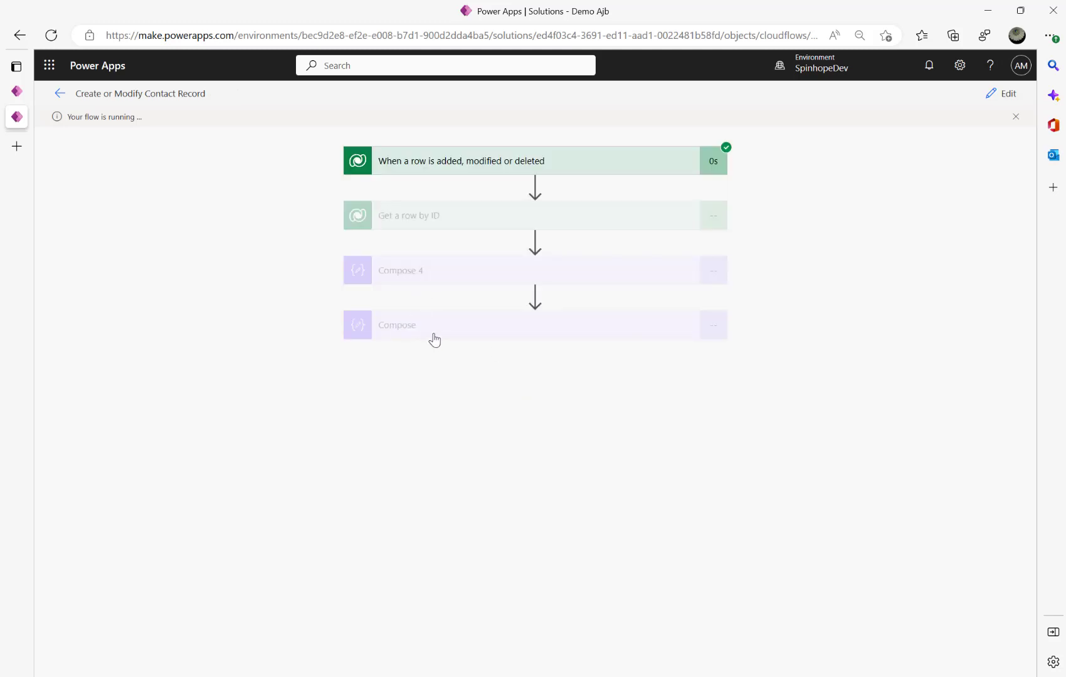
Return to the finished run and confirm the Compose step outputs British Pound.
left_click(17, 93)
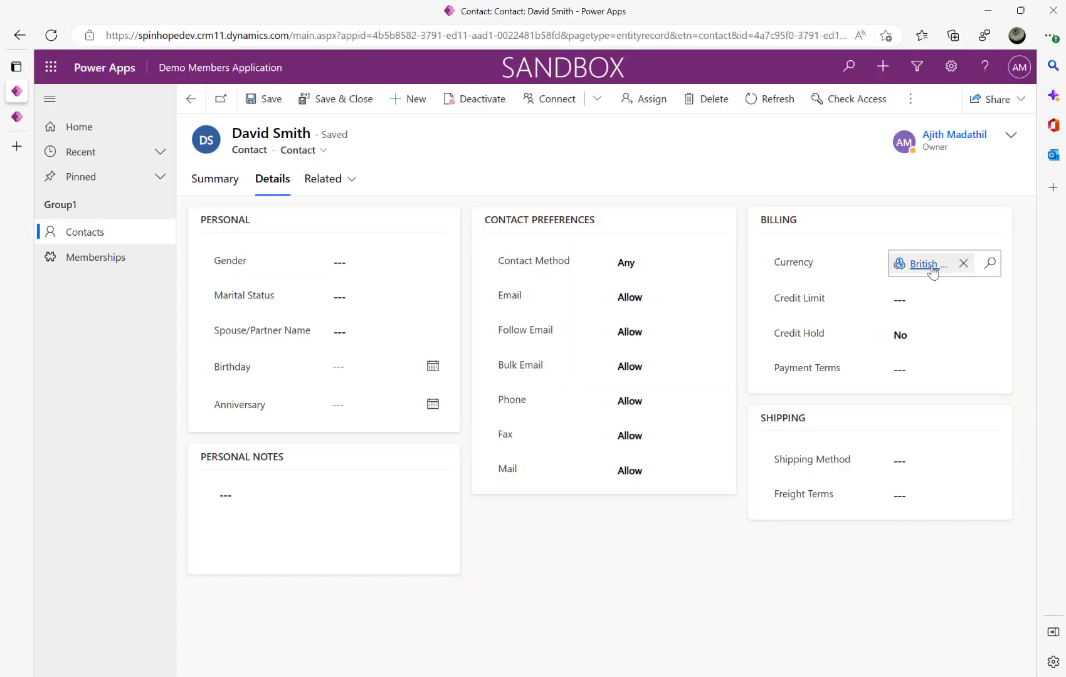
left_click(25, 117)
left_click(455, 334)
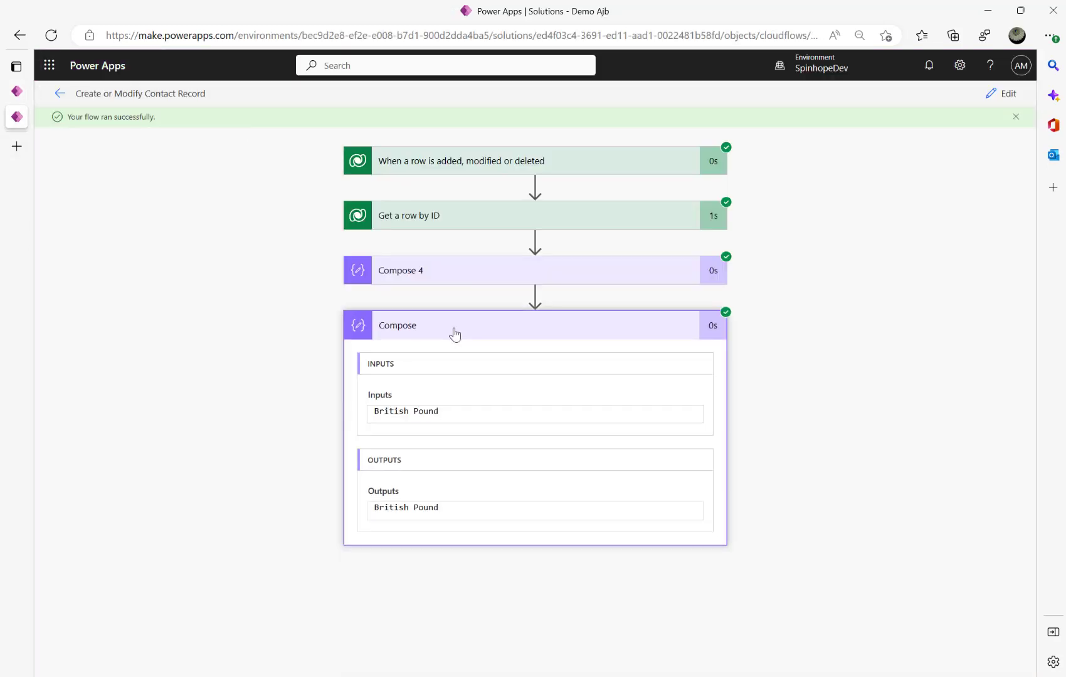
left_click_drag(460, 416, 145, 395)
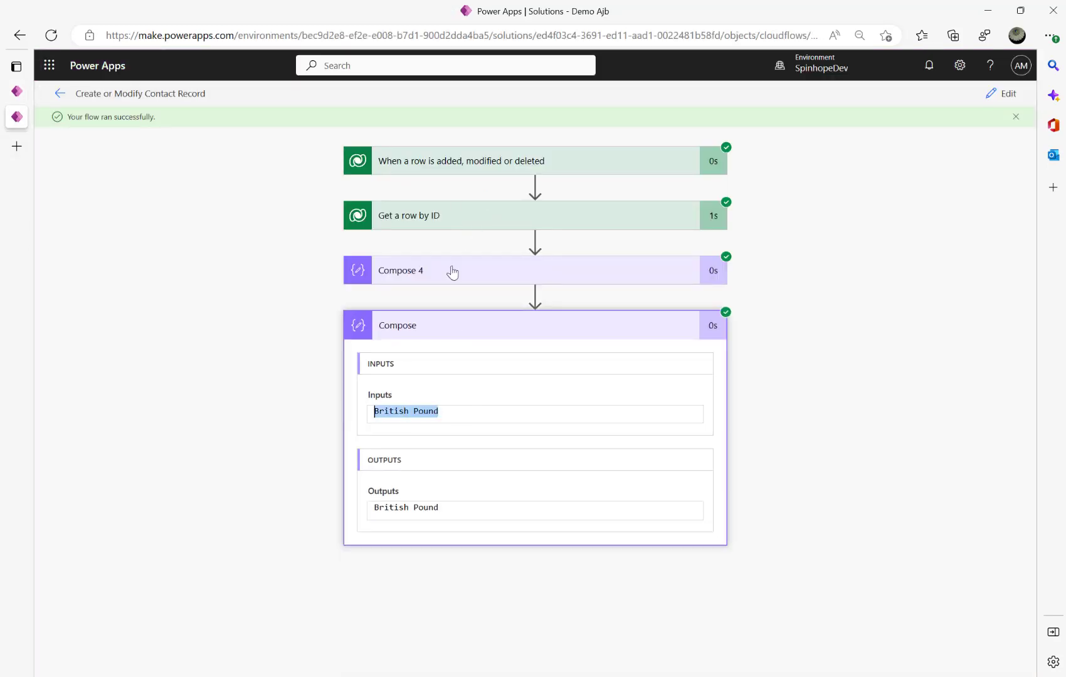
Inspect the trigger and Get a row by ID run details, including the Row ID value.
left_click(413, 163)
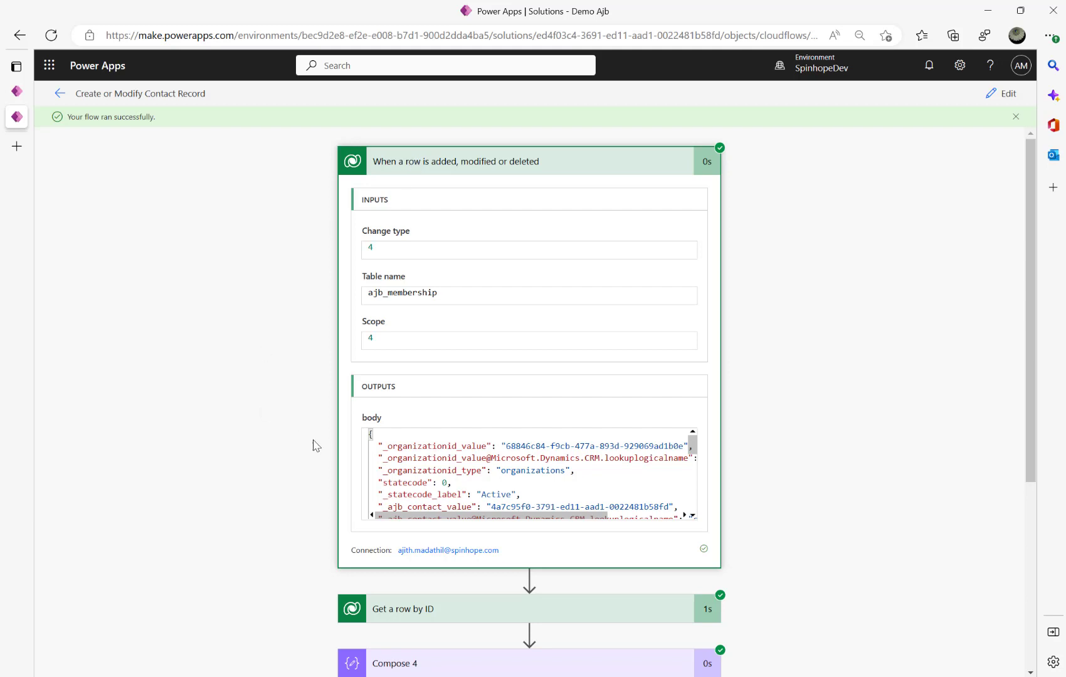
scroll(311, 446, "down", 5)
left_click(402, 322)
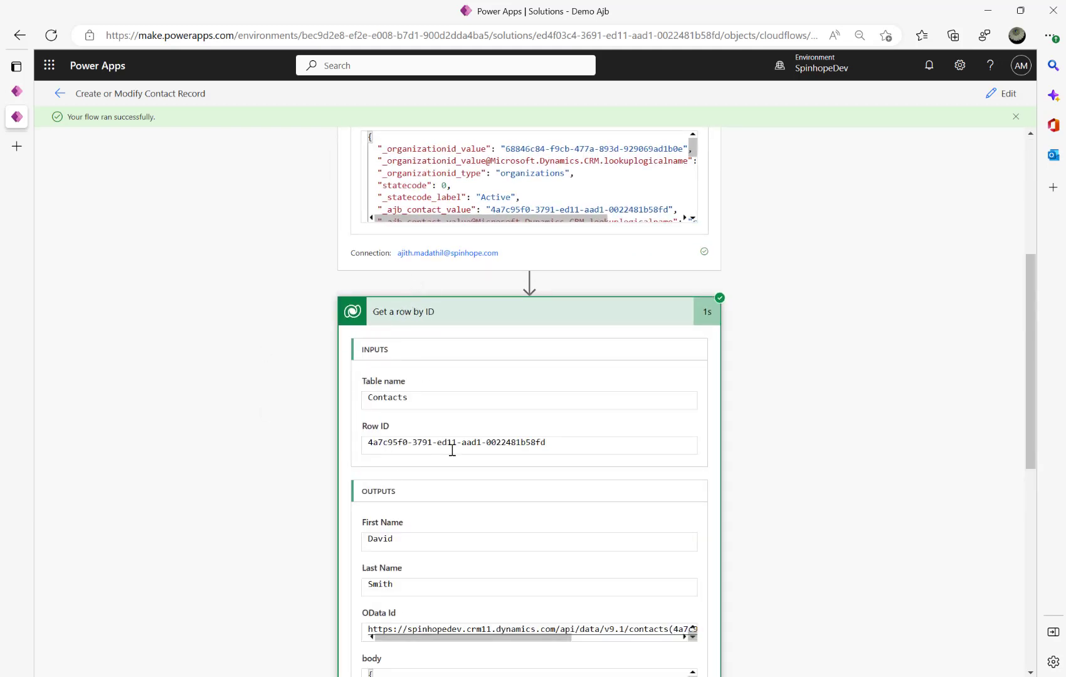
triple_click(412, 441)
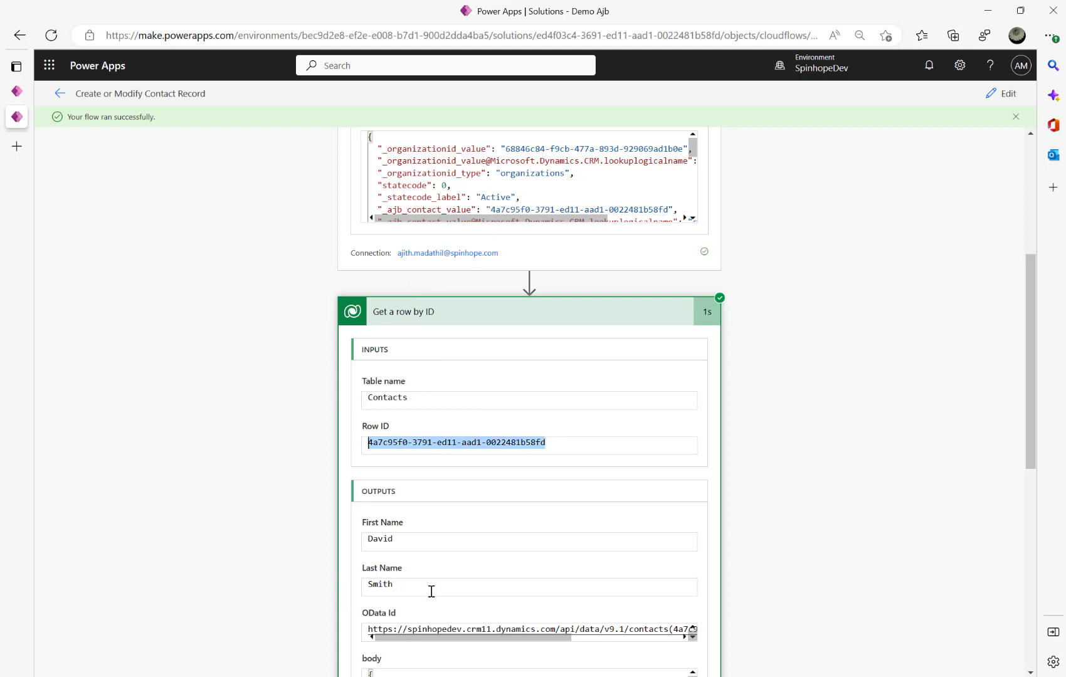
scroll(184, 524, "down", 8)
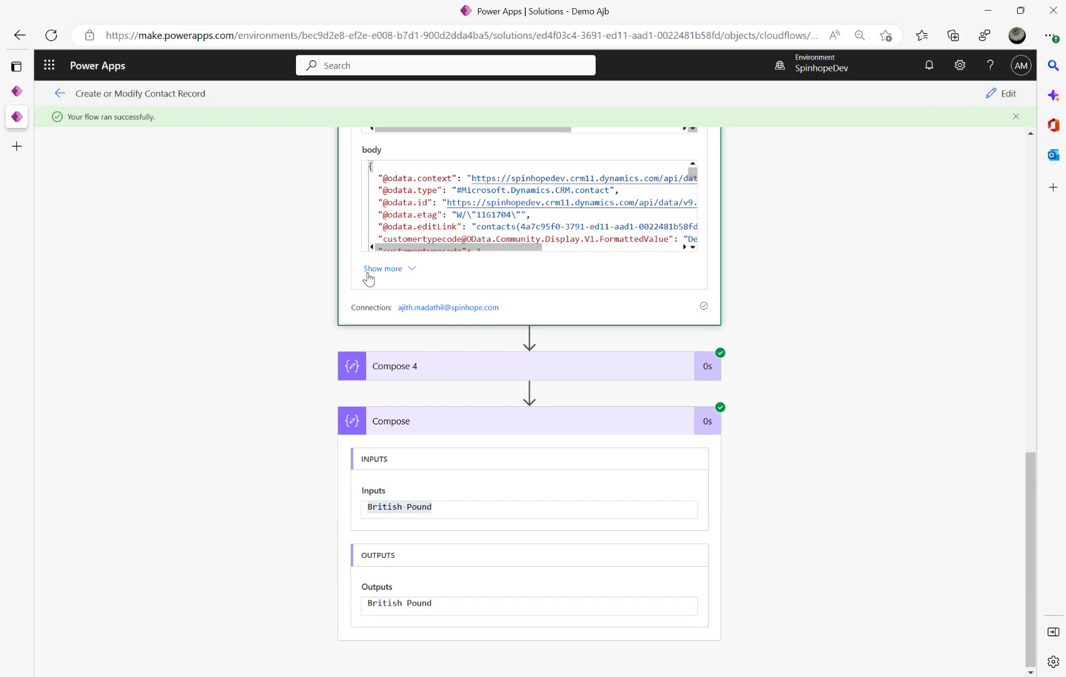
scroll(369, 279, "up", 5)
scroll(369, 278, "up", 4)
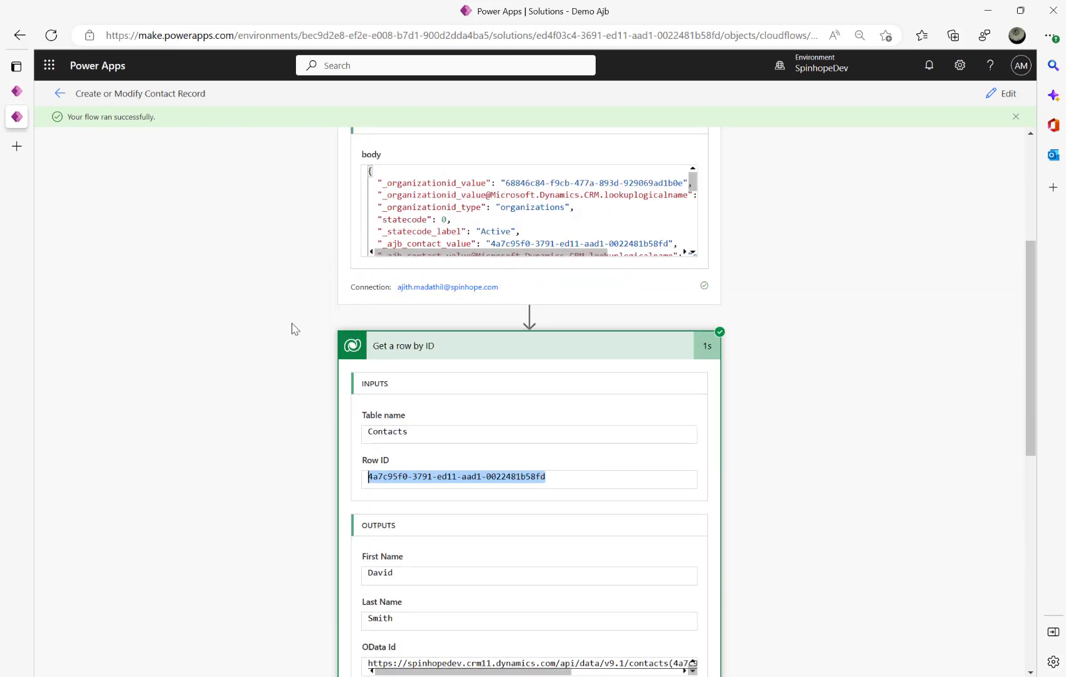
scroll(445, 353, "down", 3)
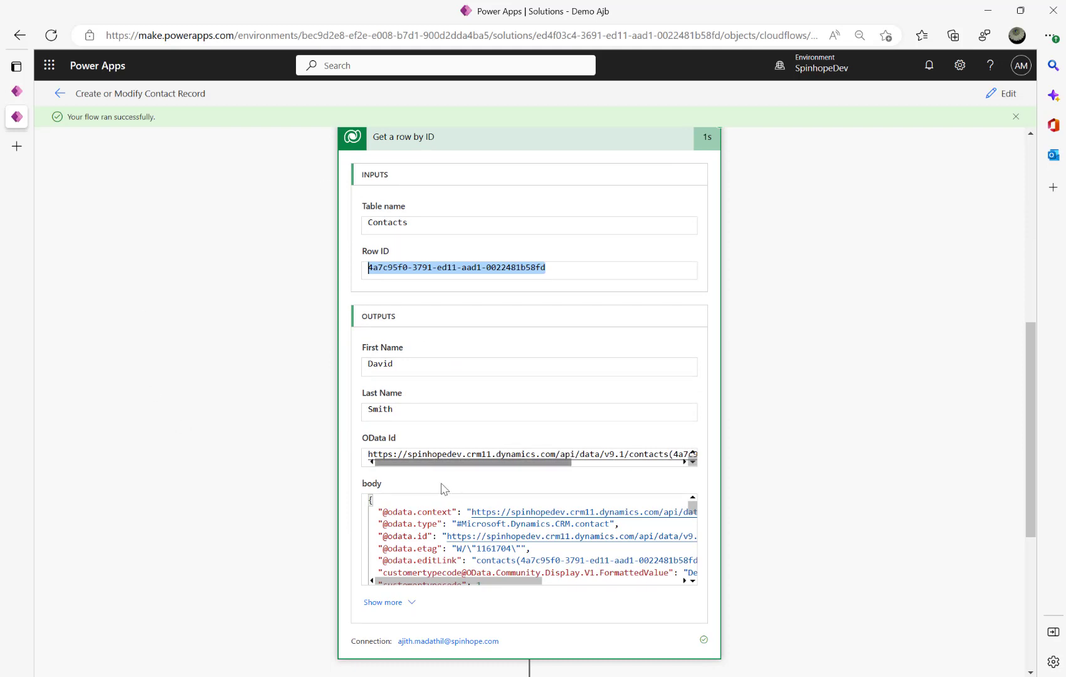
scroll(465, 540, "down", 5)
scroll(676, 497, "down", 5)
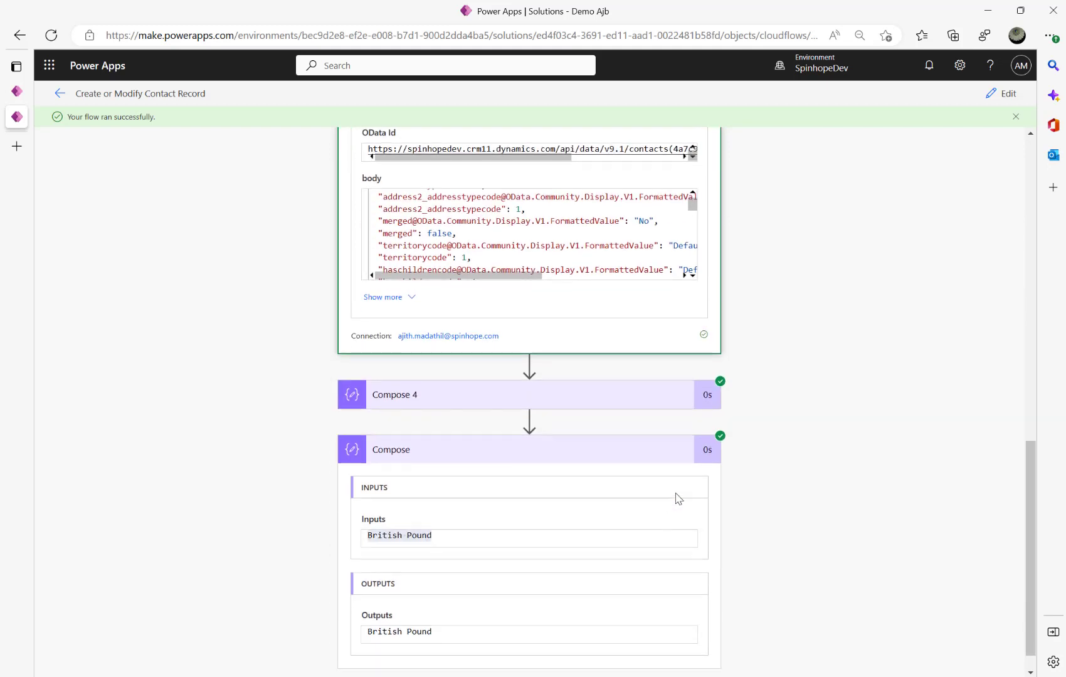
Reopen the editor and expand the trigger showing Added or Modified Memberships rows at Organization scope.
left_click(1002, 95)
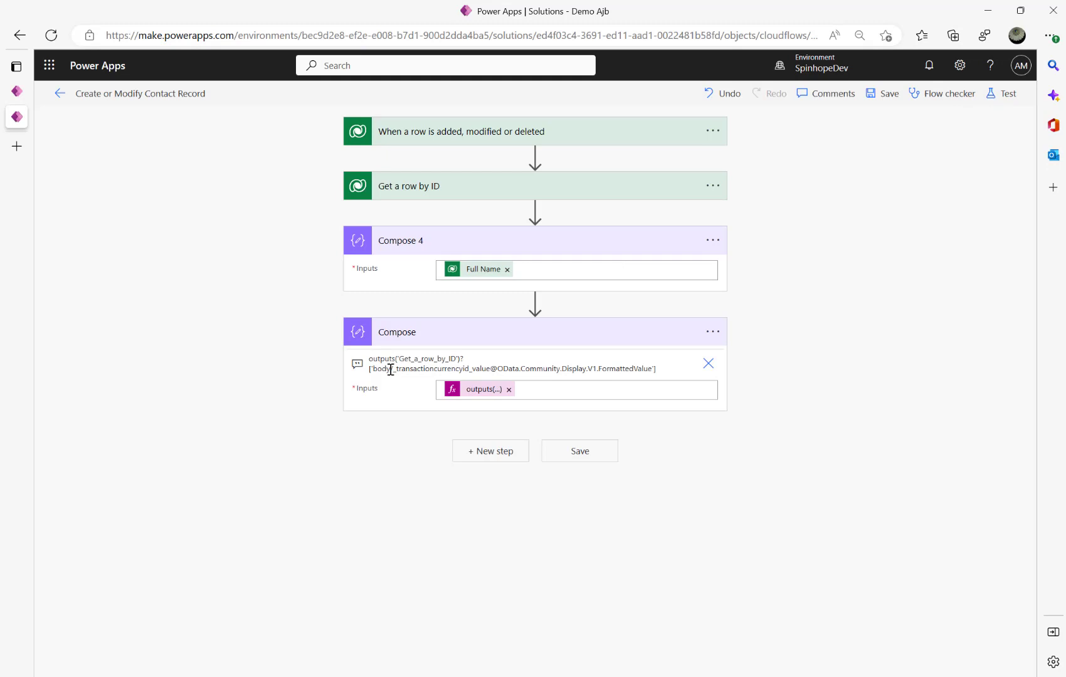
left_click_drag(392, 370, 651, 369)
left_click(491, 369)
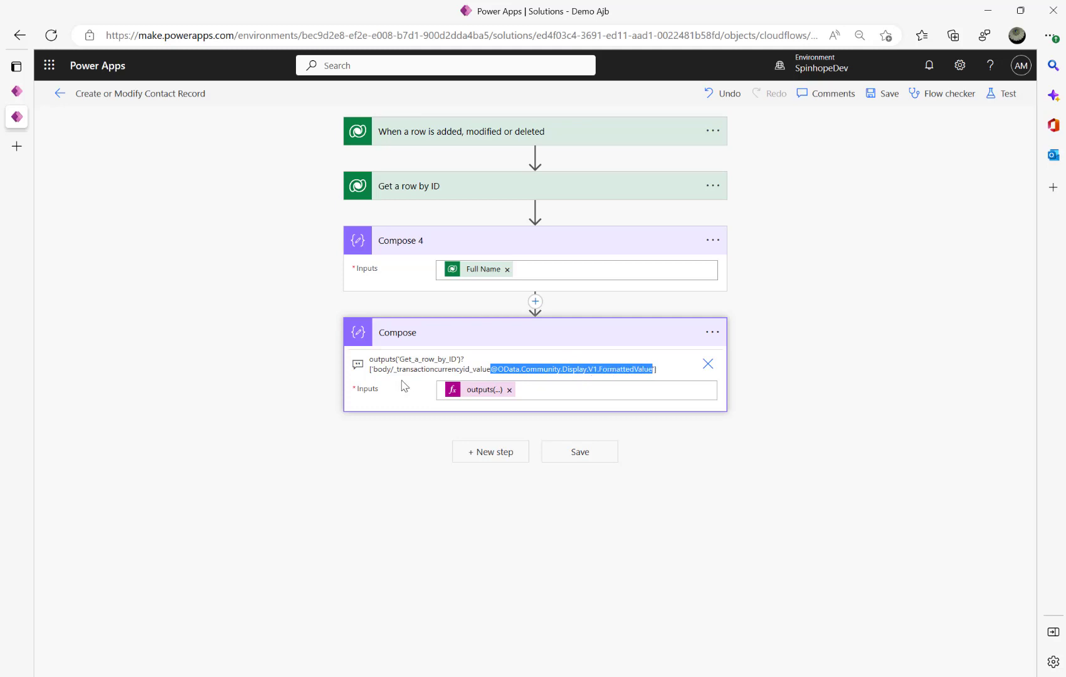
left_click(425, 143)
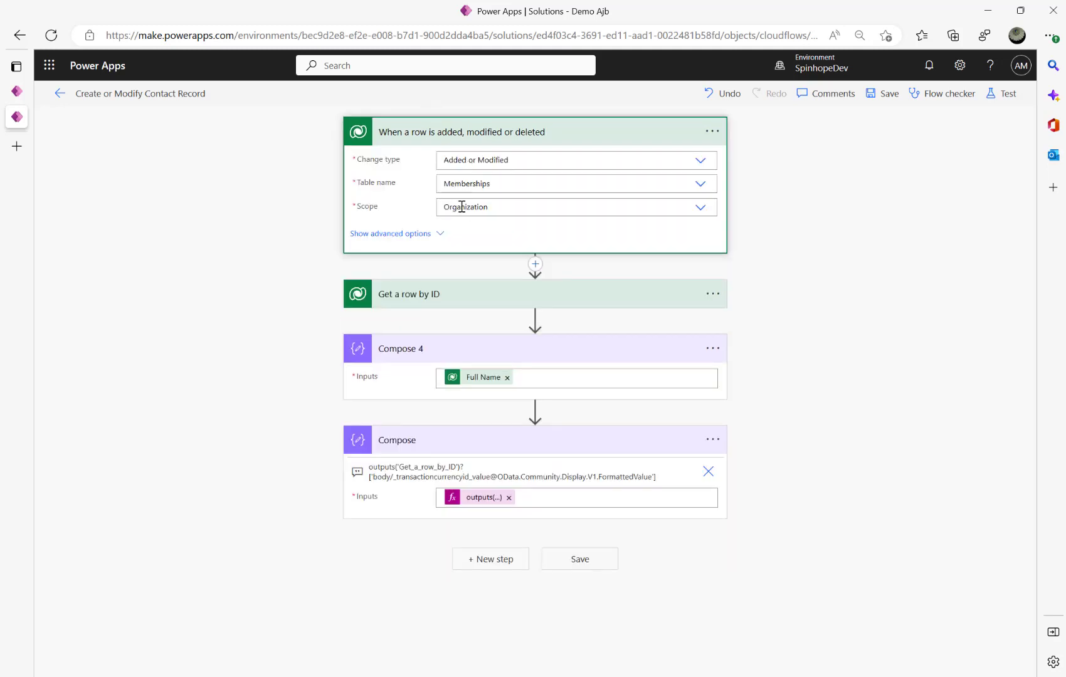
mouse_move(24, 94)
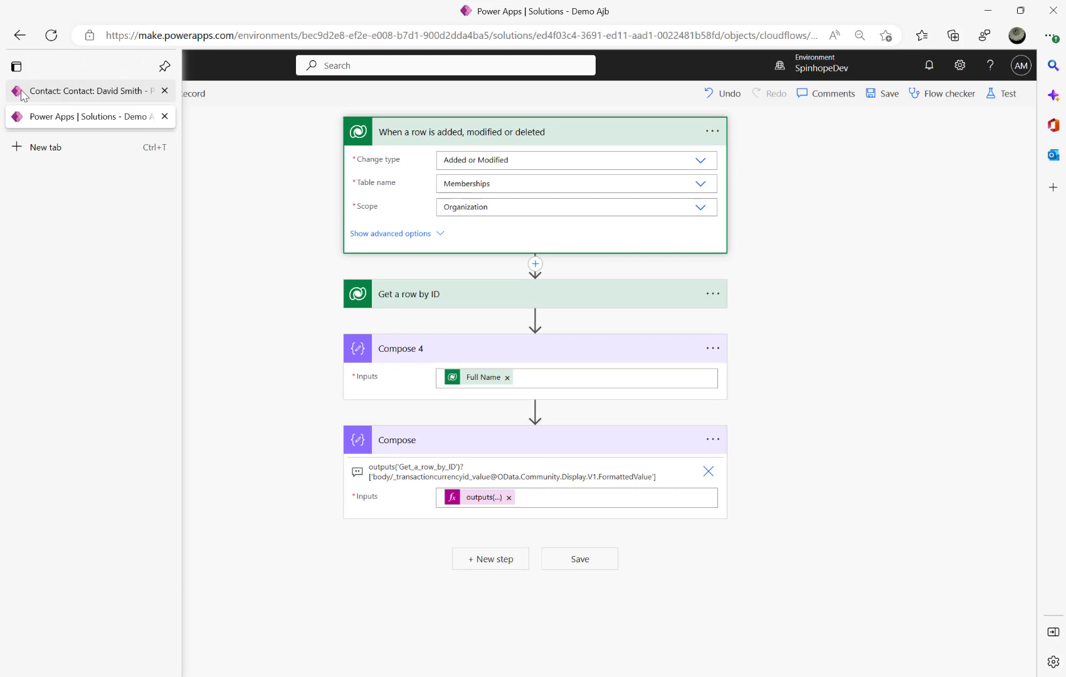
left_click(64, 93)
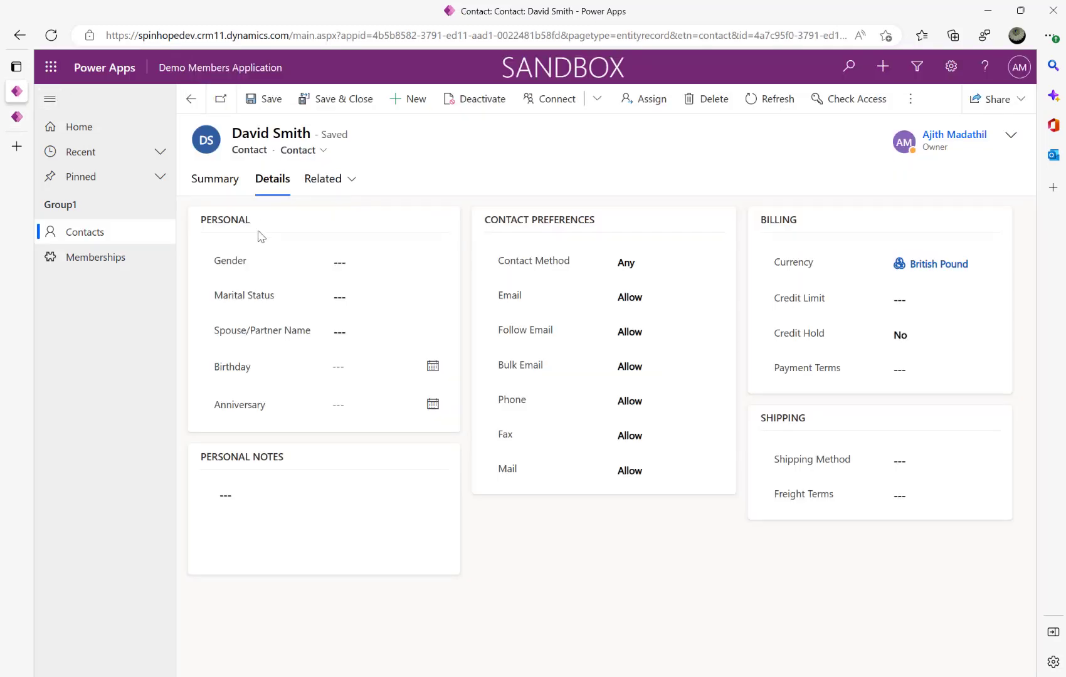
left_click(114, 255)
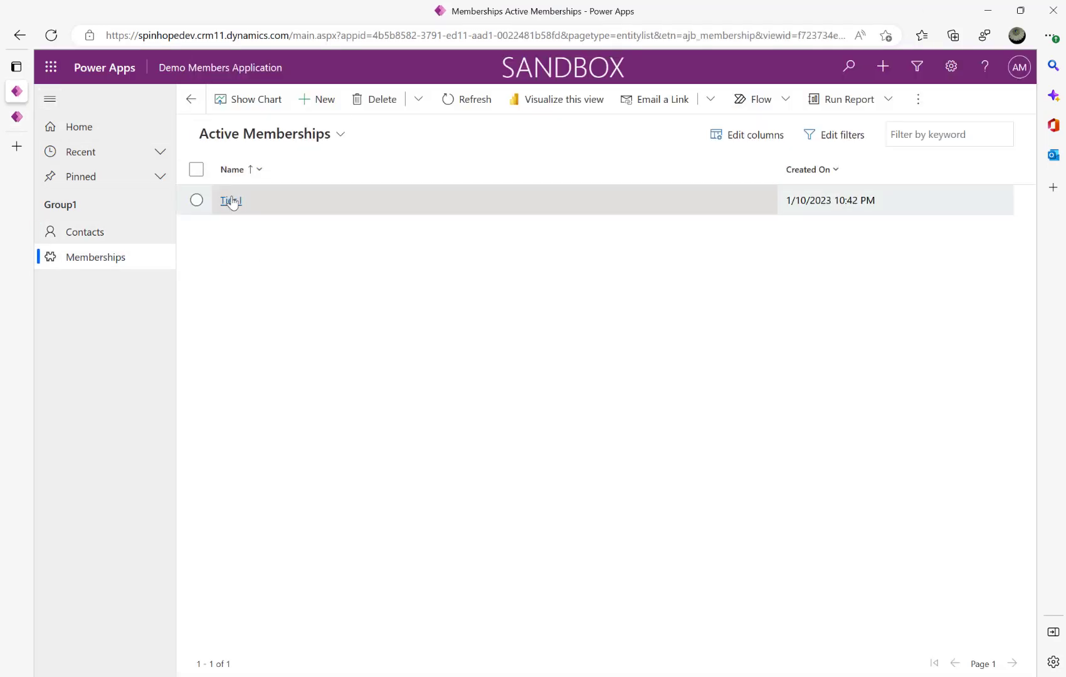
left_click(231, 201)
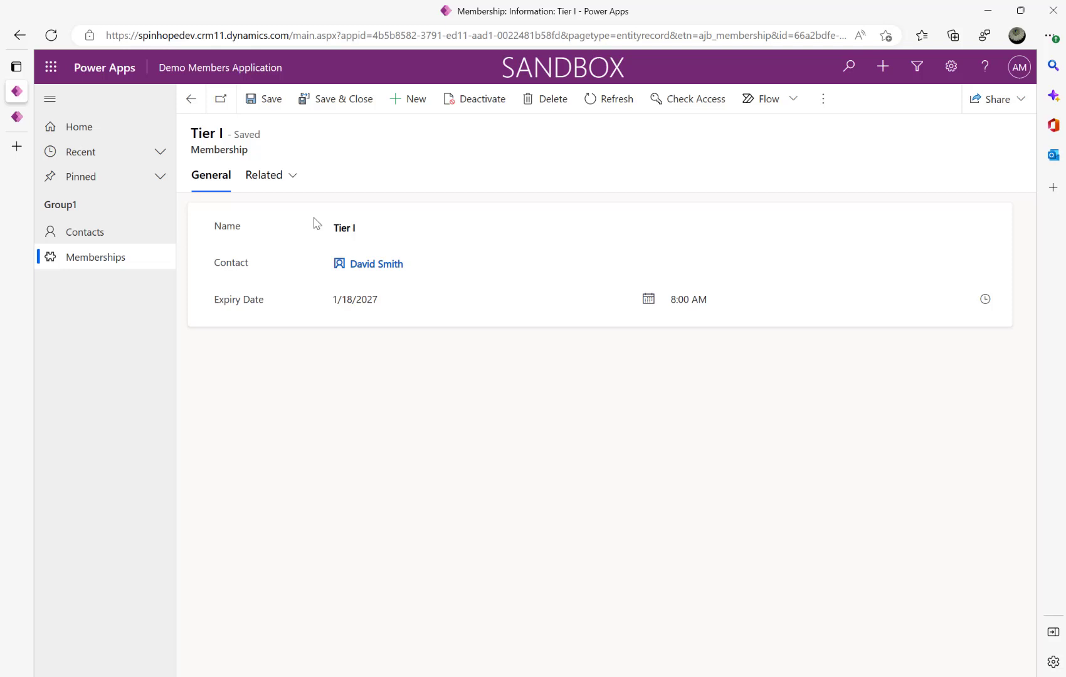
left_click(17, 117)
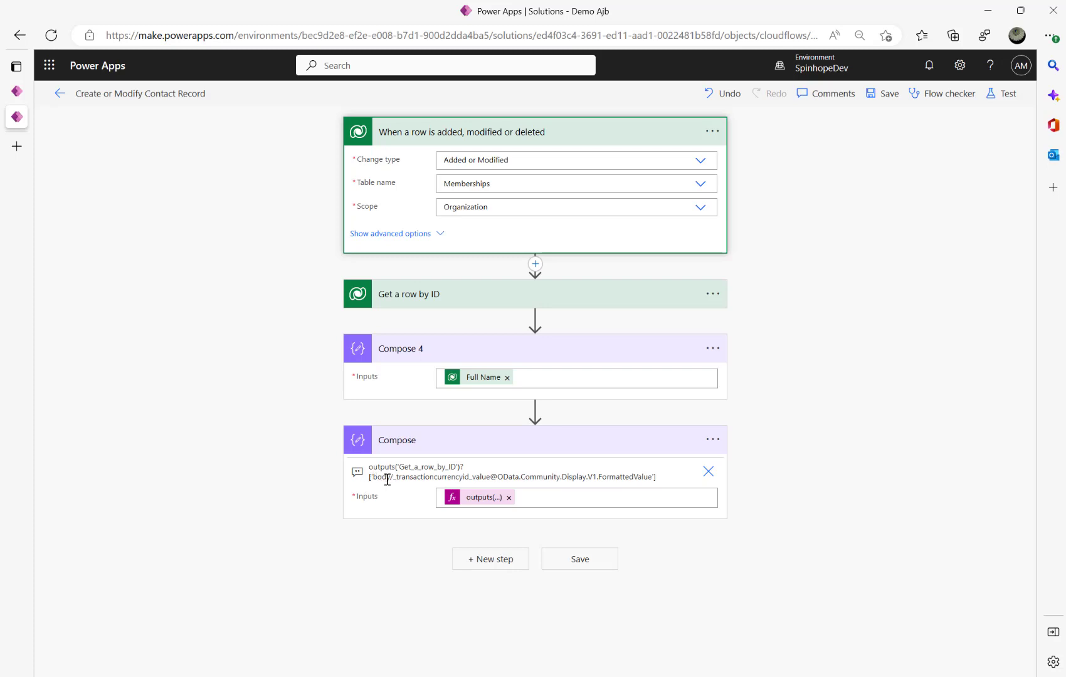
Highlight the currency field and FormattedValue annotation in the Compose expression, and expand Get a row by ID.
left_click_drag(391, 479, 652, 476)
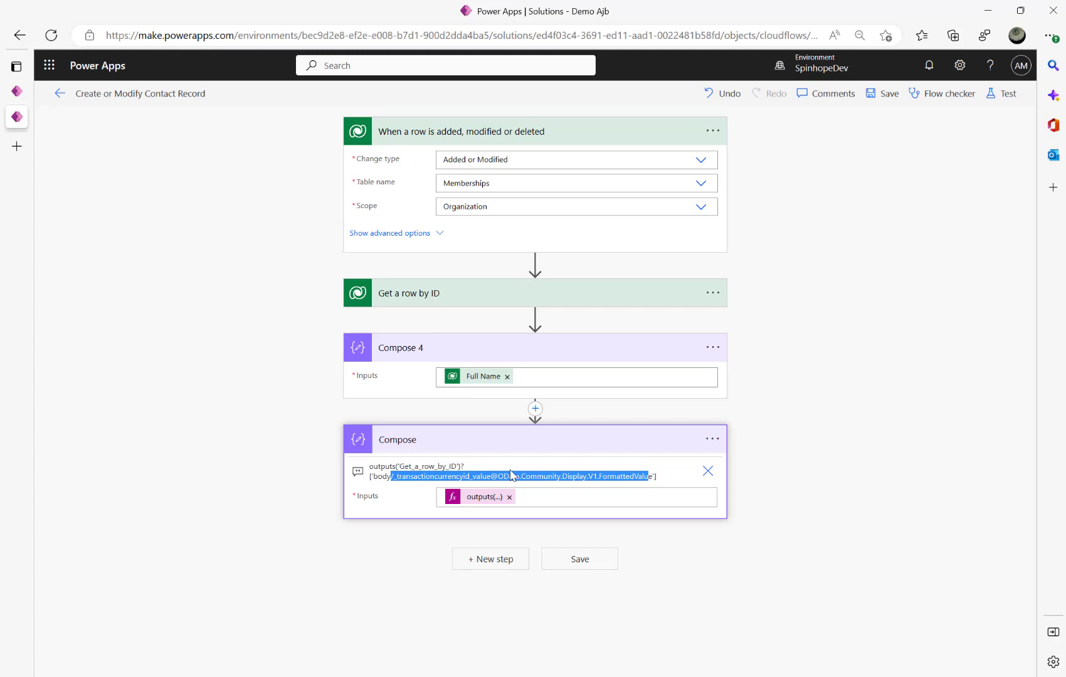
left_click(257, 440)
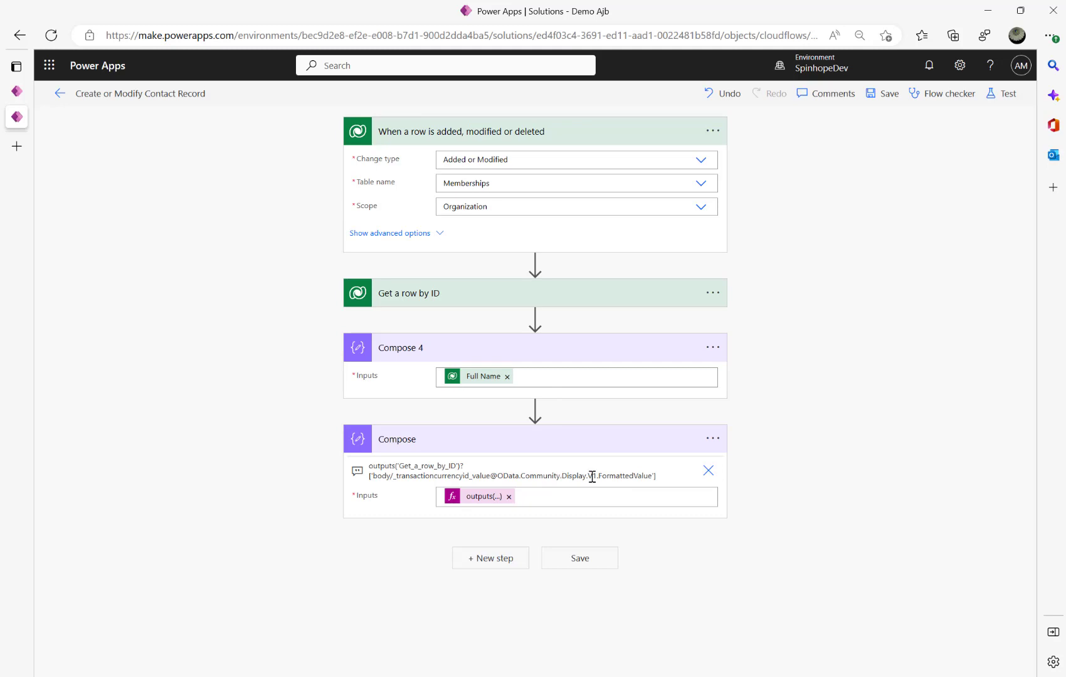
left_click_drag(560, 477, 623, 478)
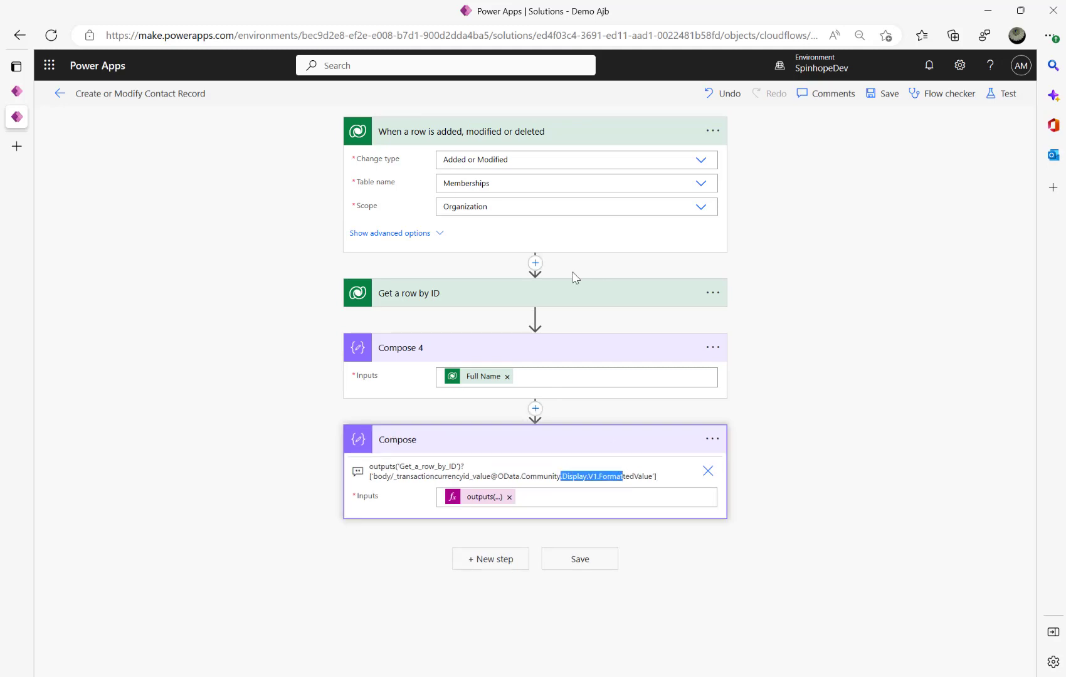
left_click(414, 299)
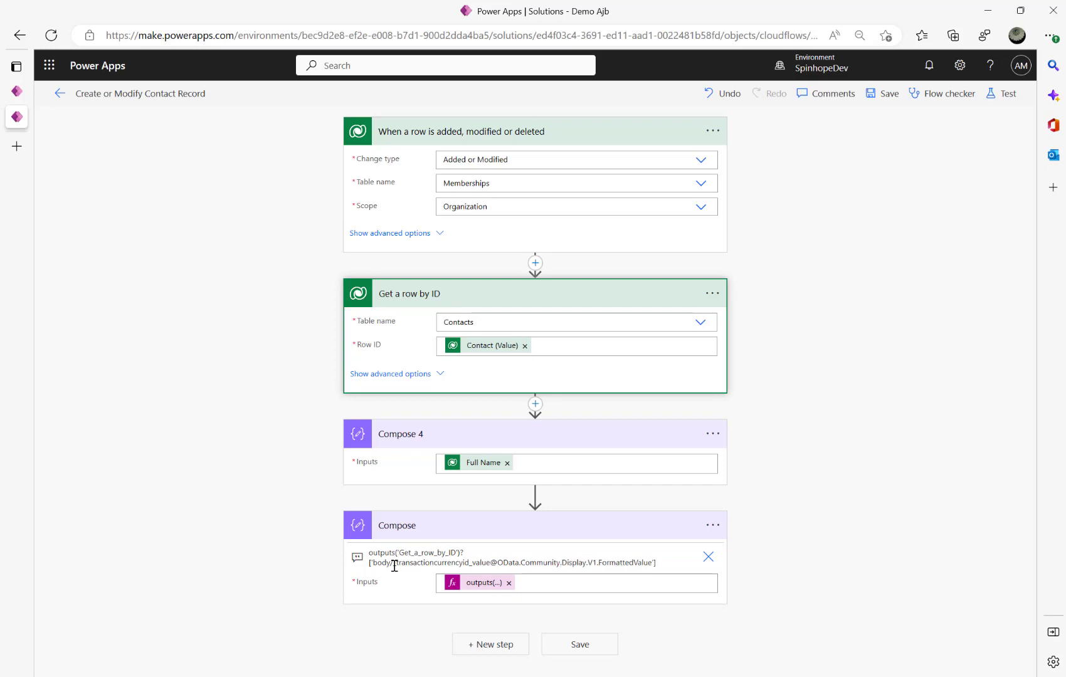
left_click_drag(395, 565, 653, 562)
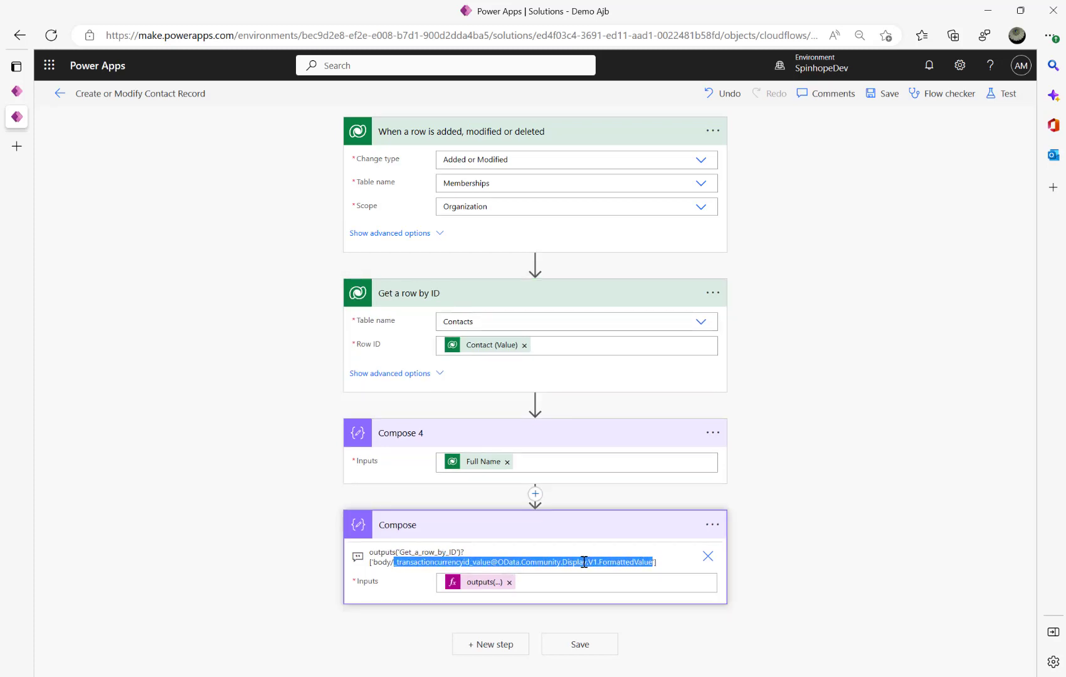